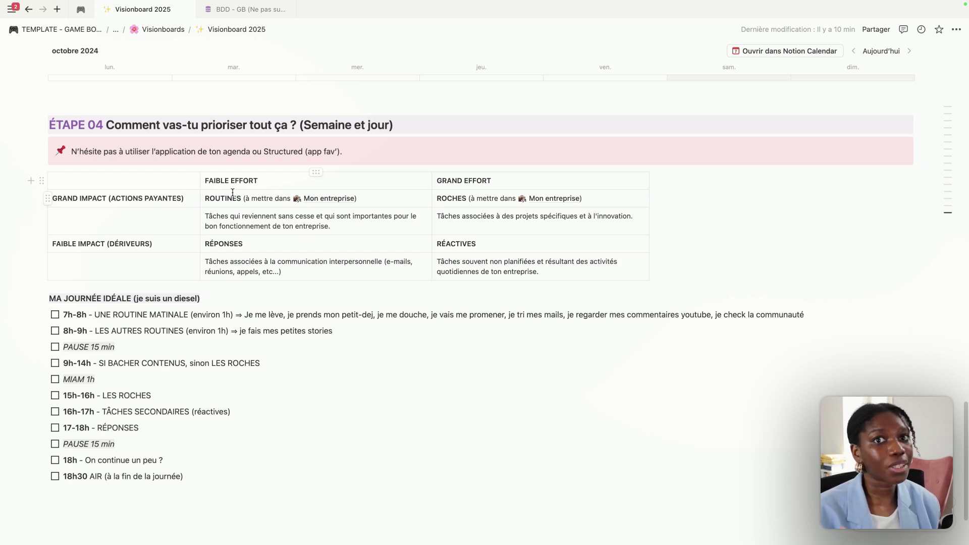
Review the Étape 04 effort/impact matrix and the ideal-day checklist on the Visionboard 2025 page
scroll(292, 247, "down", 2)
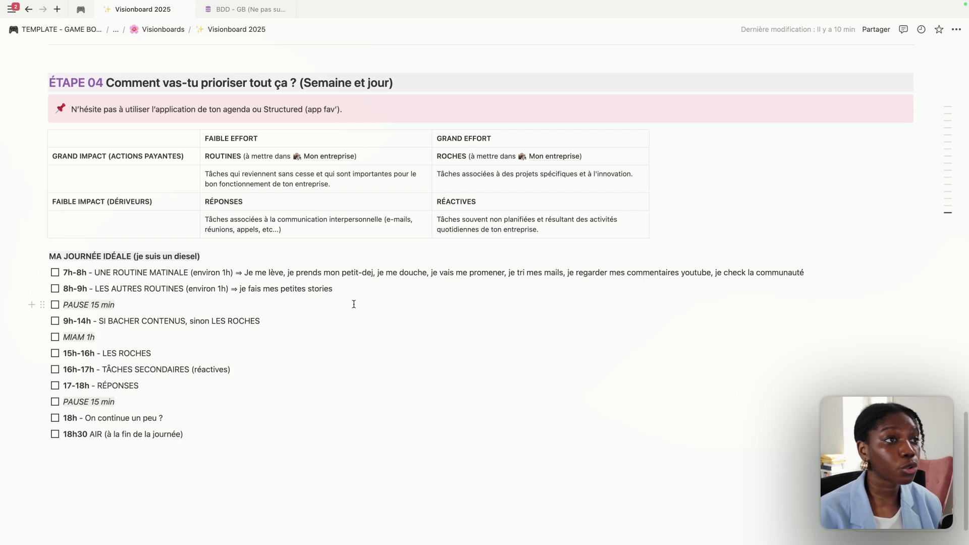
scroll(354, 304, "up", 2)
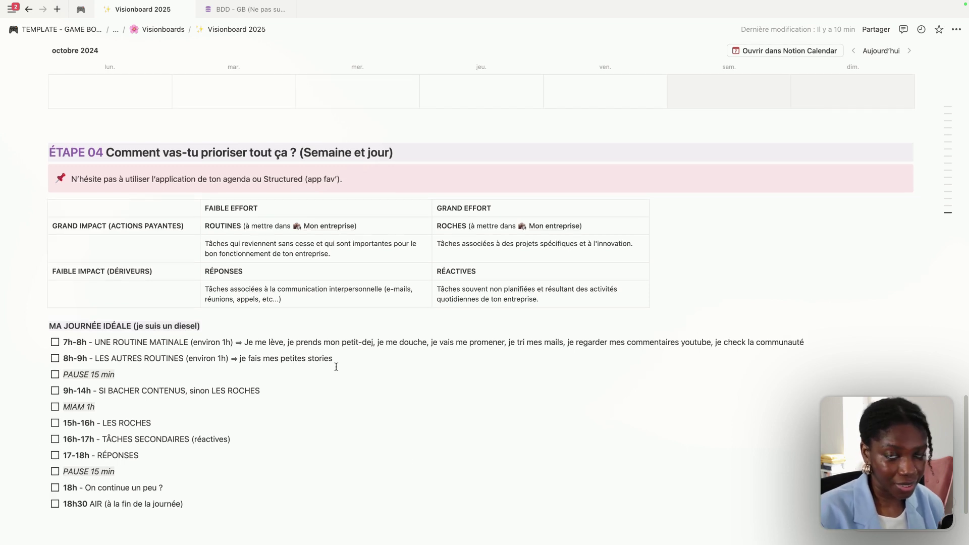
scroll(335, 366, "up", 15)
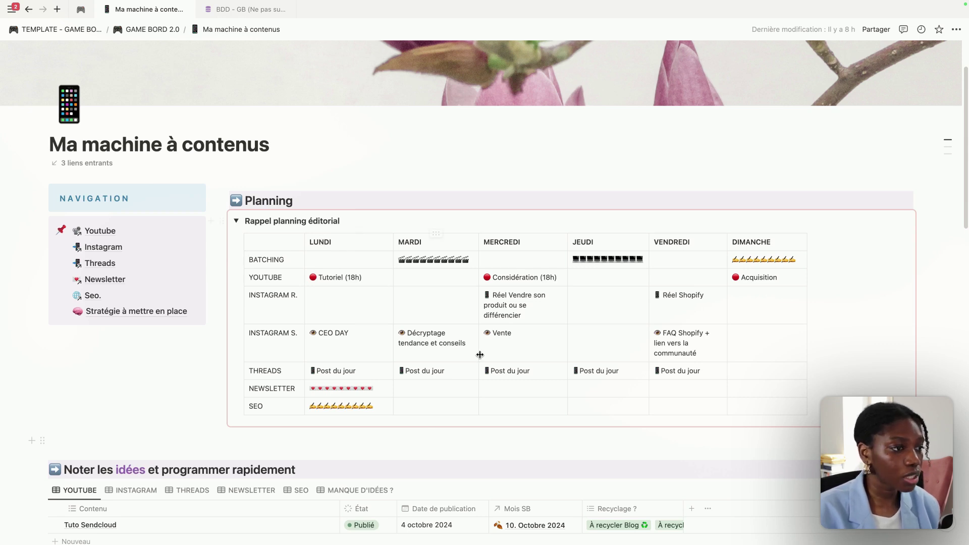
Examine the batching, Youtube and newsletter slots across the week in the Rappel planning éditorial table
double_click(293, 260)
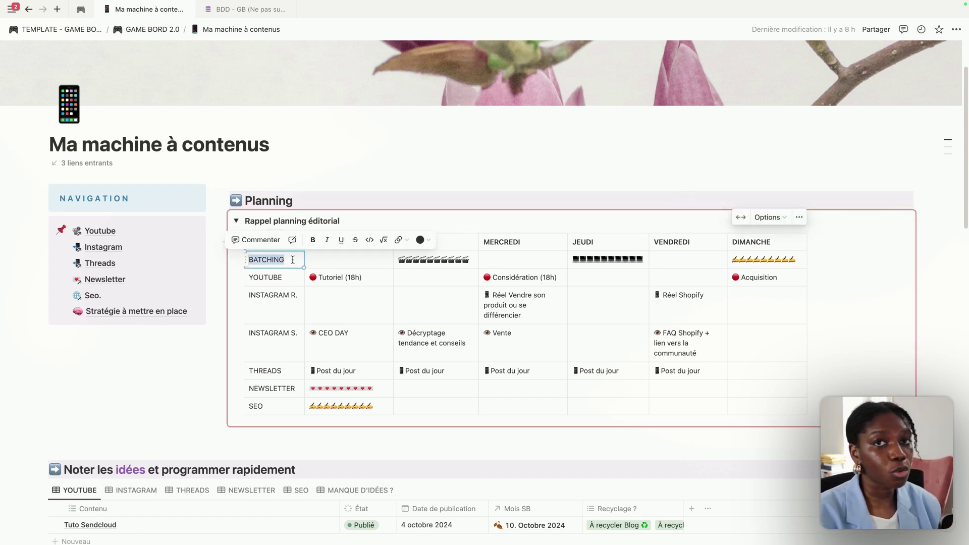
left_click(293, 259)
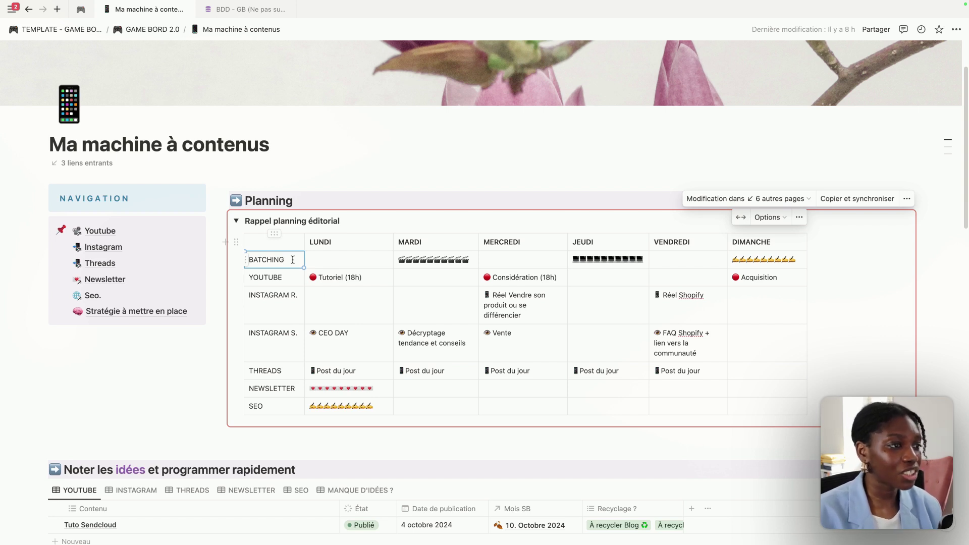
left_click(416, 259)
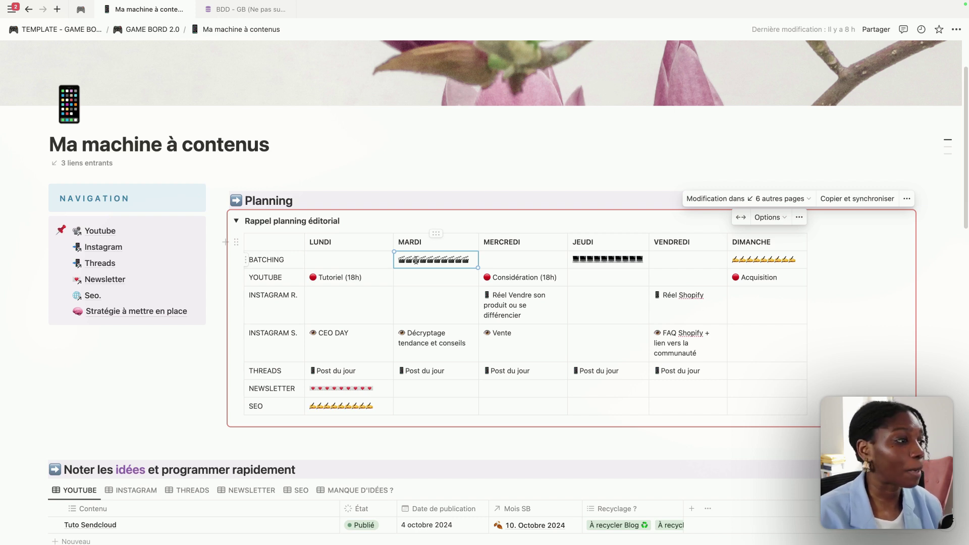
left_click(605, 259)
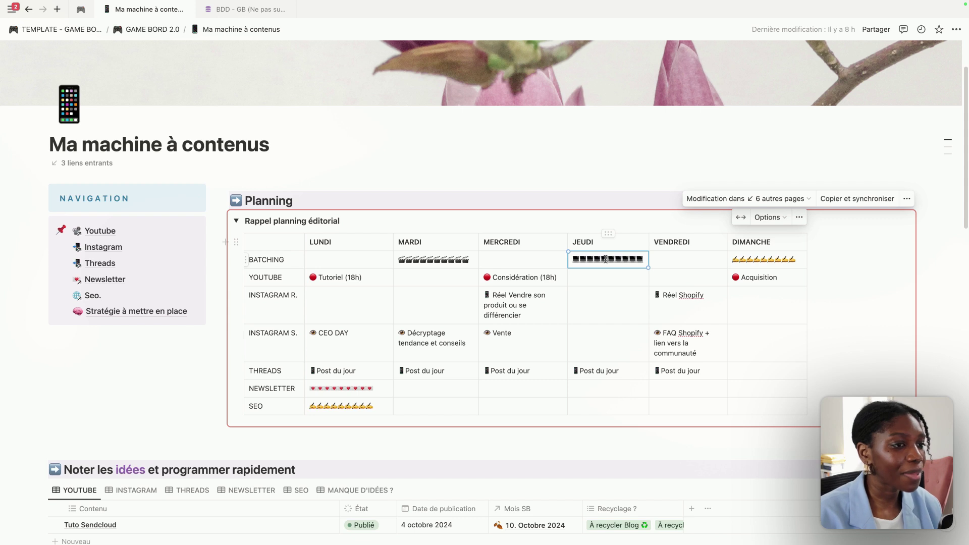
left_click(292, 278)
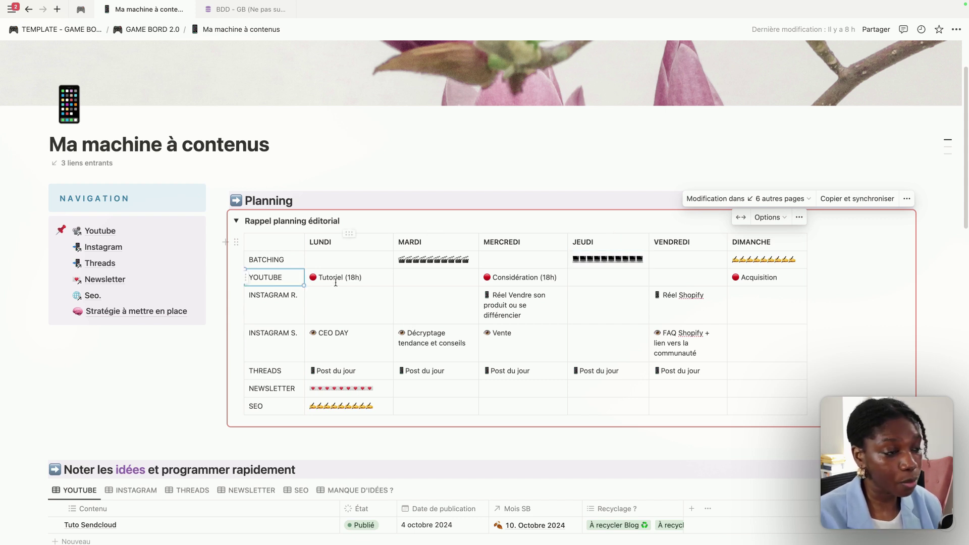
left_click(336, 280)
left_click(516, 277)
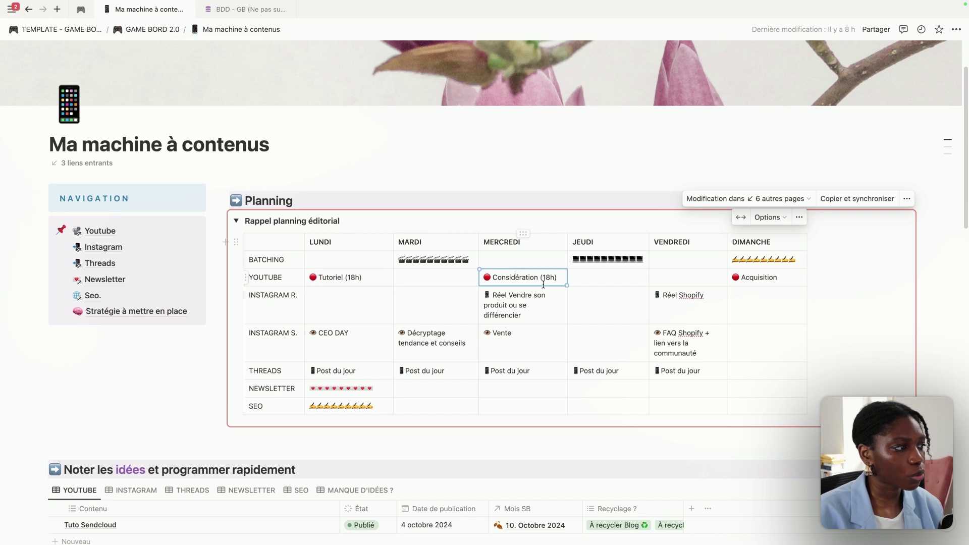
left_click(754, 277)
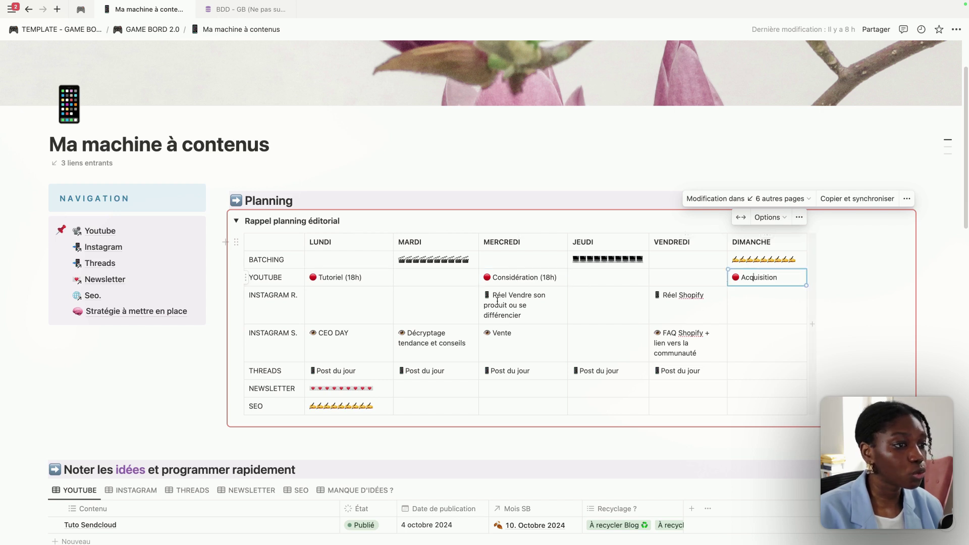
left_click(294, 389)
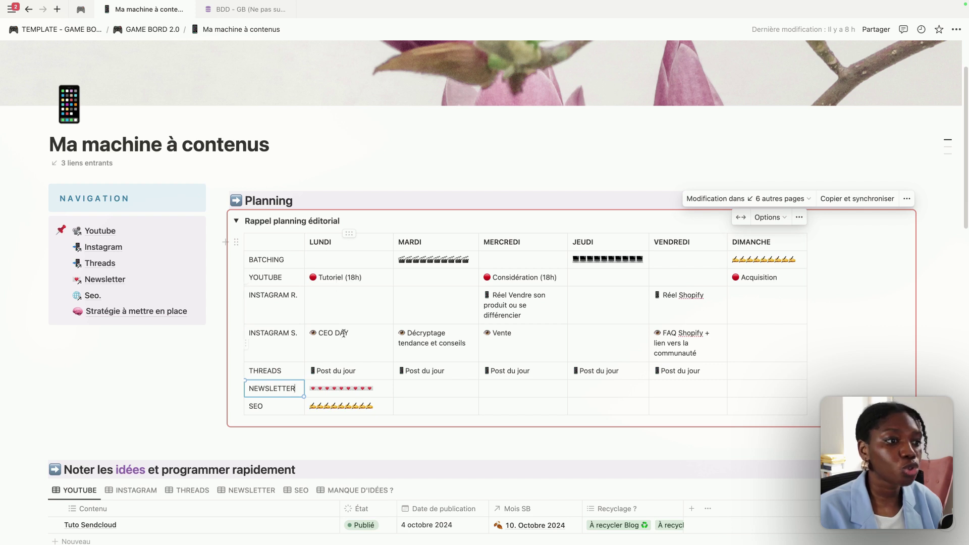
double_click(334, 385)
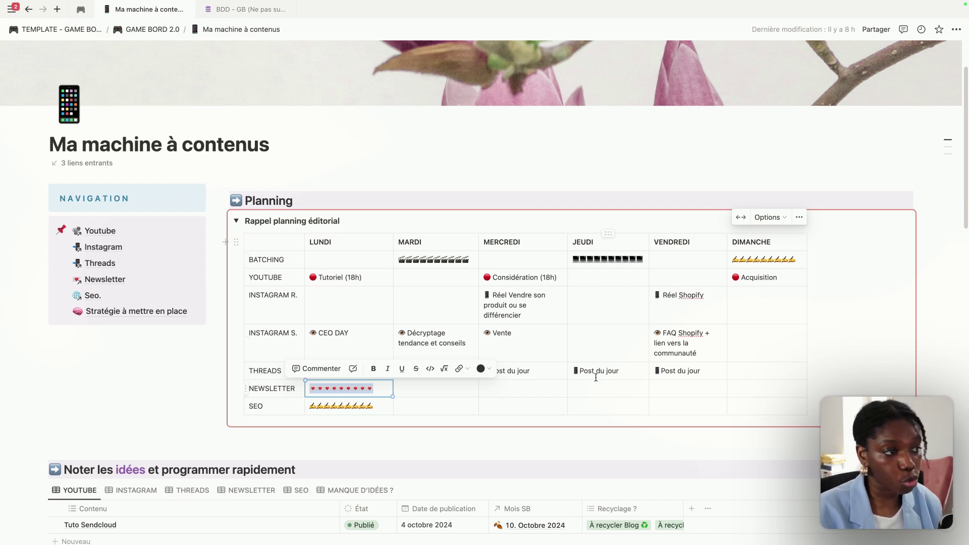
left_click(462, 241)
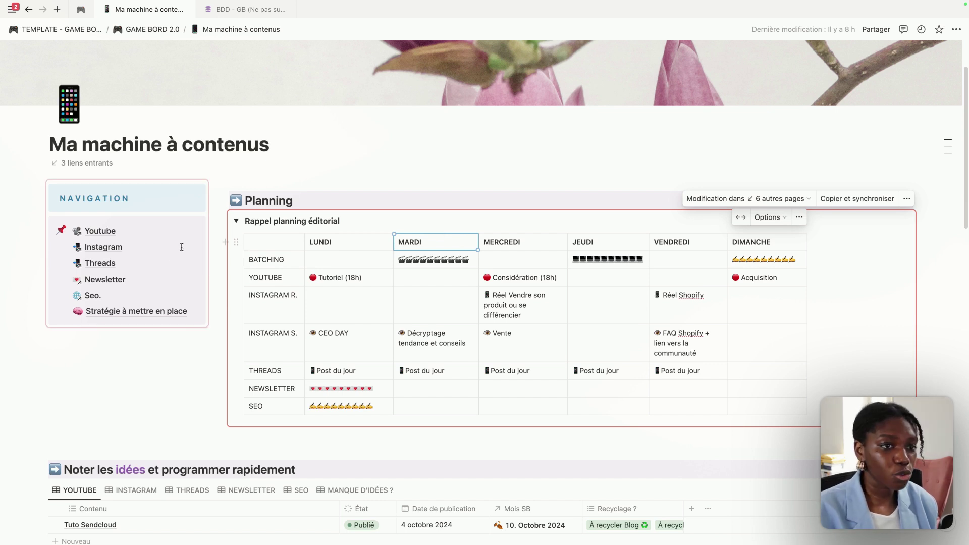
Open the Youtube page and review its editorial planning, October 2024 calendar, CONTENUS board and 2ND CERVEAU board
left_click(101, 231)
scroll(244, 164, "down", 10)
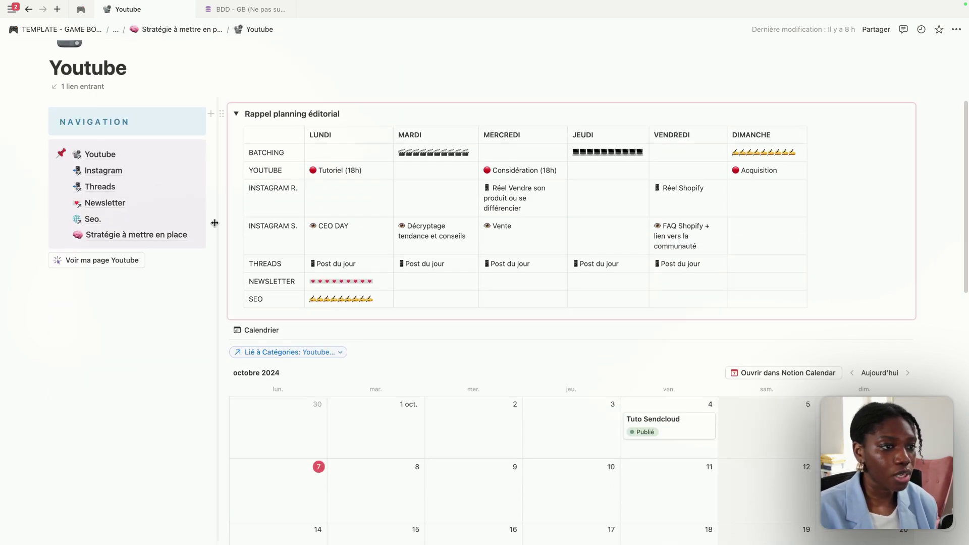
scroll(418, 341, "down", 3)
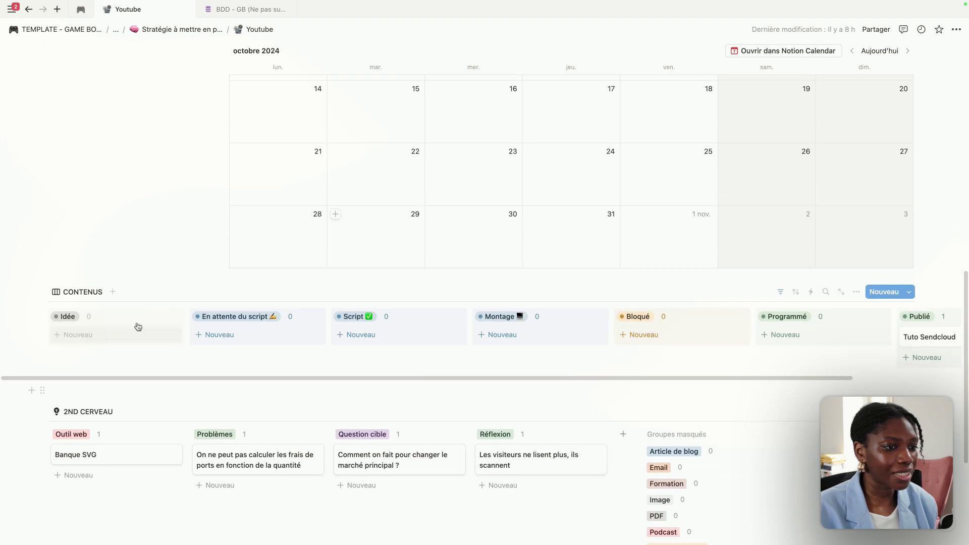
scroll(307, 365, "up", 3)
scroll(307, 368, "down", 4)
scroll(401, 396, "up", 15)
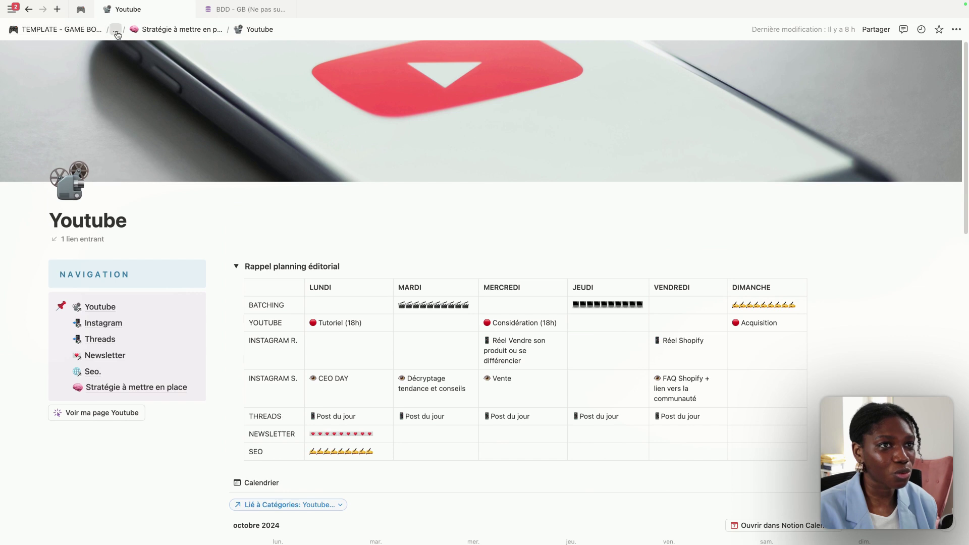
Return to the GAME BORD 2.0 page and examine its navigation links, project overview, quick-add buttons and morning routine section
left_click(91, 31)
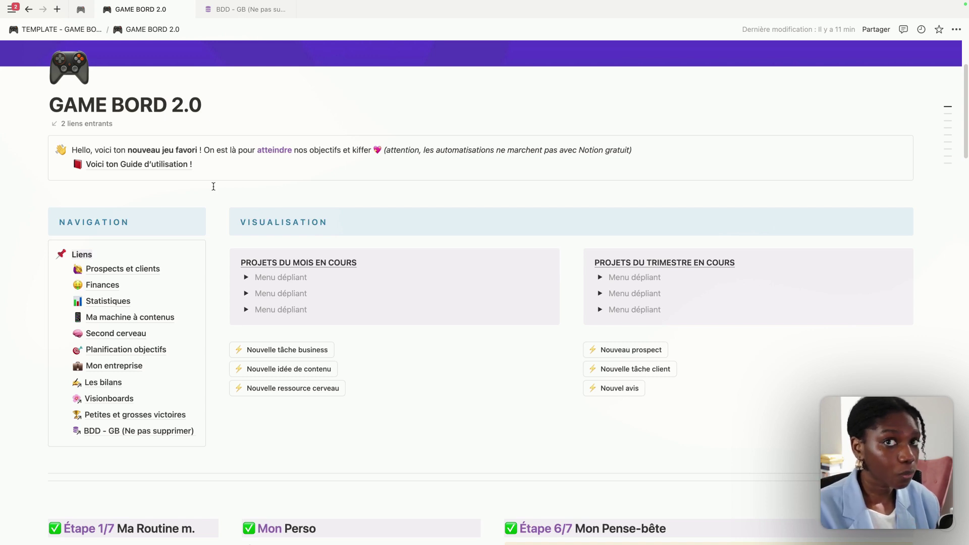
scroll(216, 201, "down", 5)
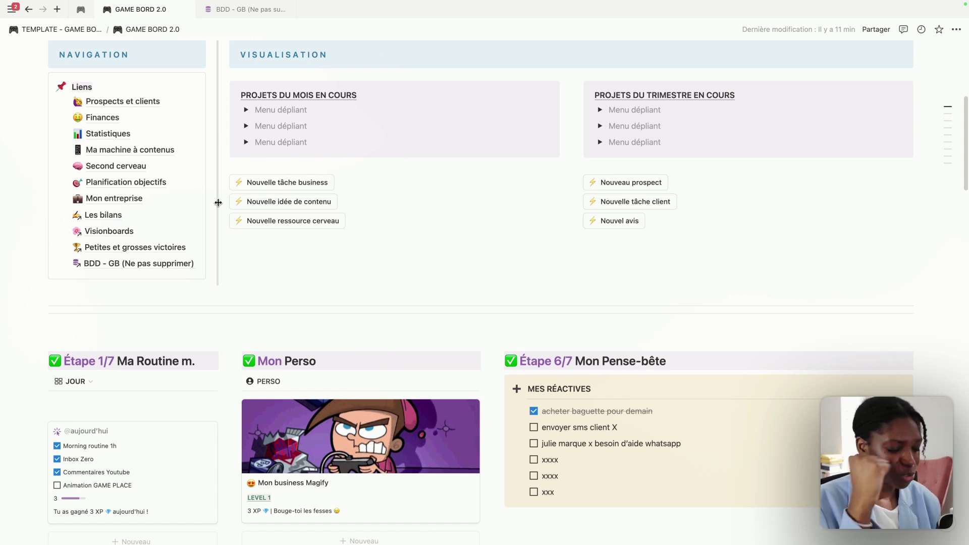
scroll(218, 203, "down", 1)
scroll(218, 202, "down", 5)
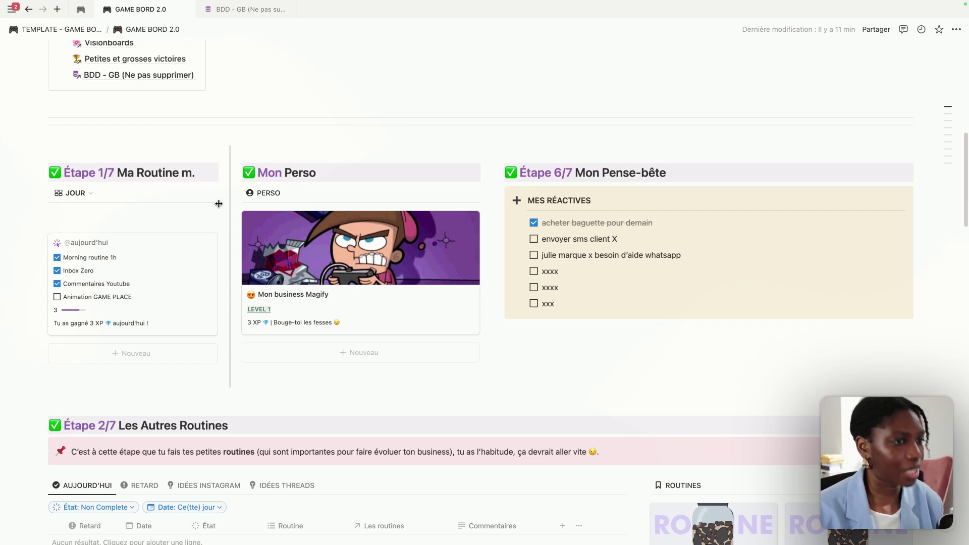
scroll(218, 203, "up", 8)
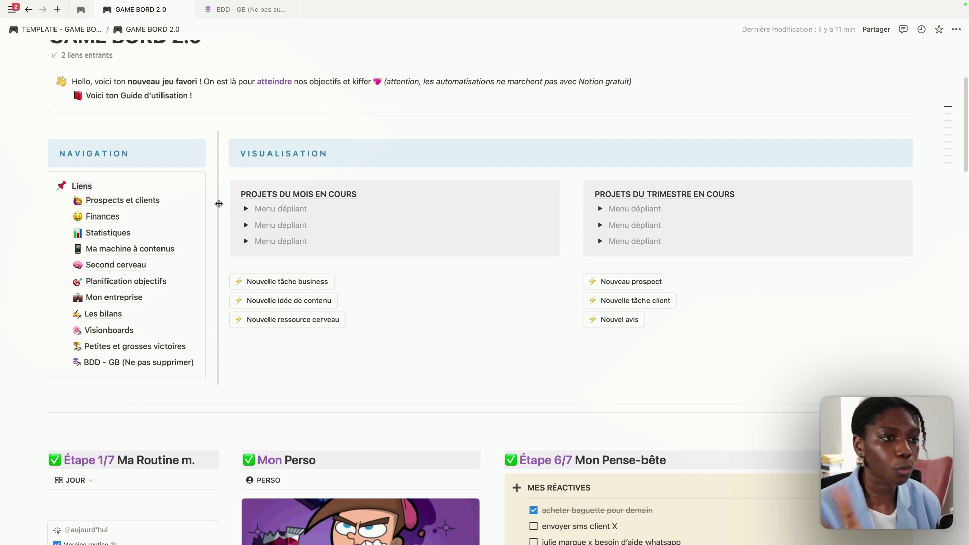
scroll(219, 207, "down", 3)
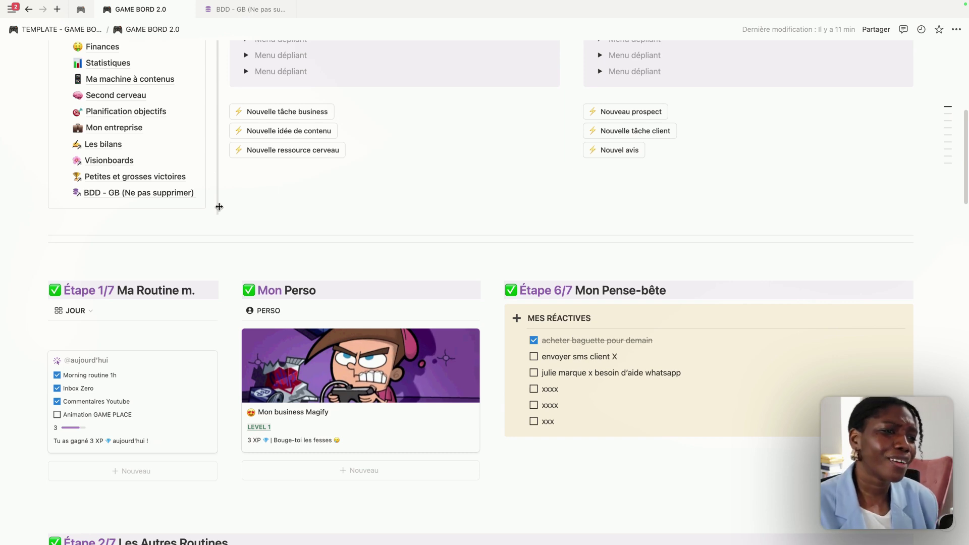
scroll(219, 208, "down", 1)
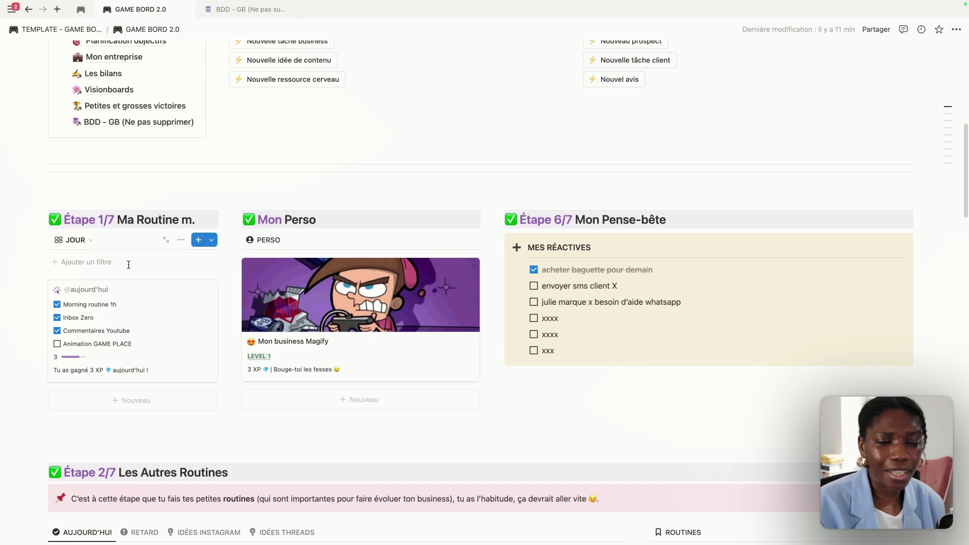
scroll(231, 240, "down", 1)
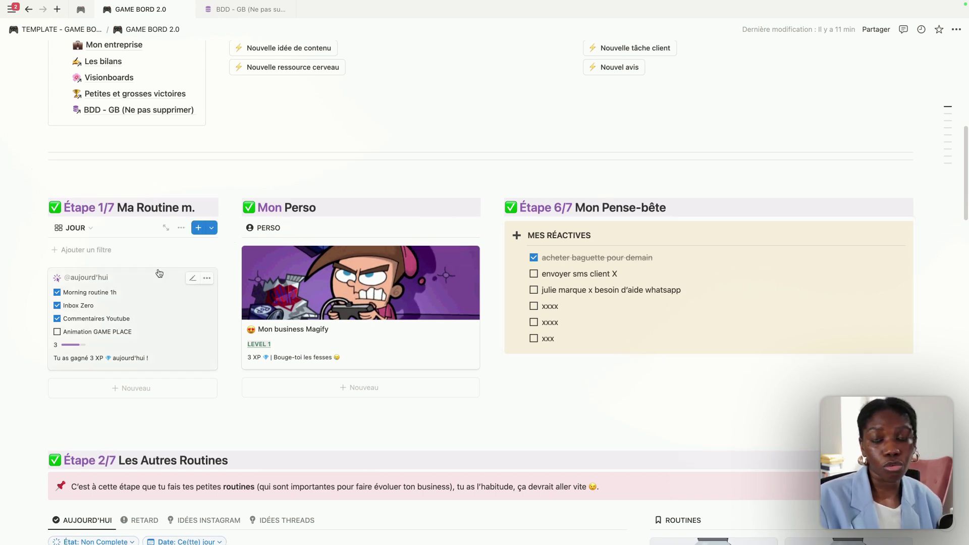
scroll(171, 277, "down", 2)
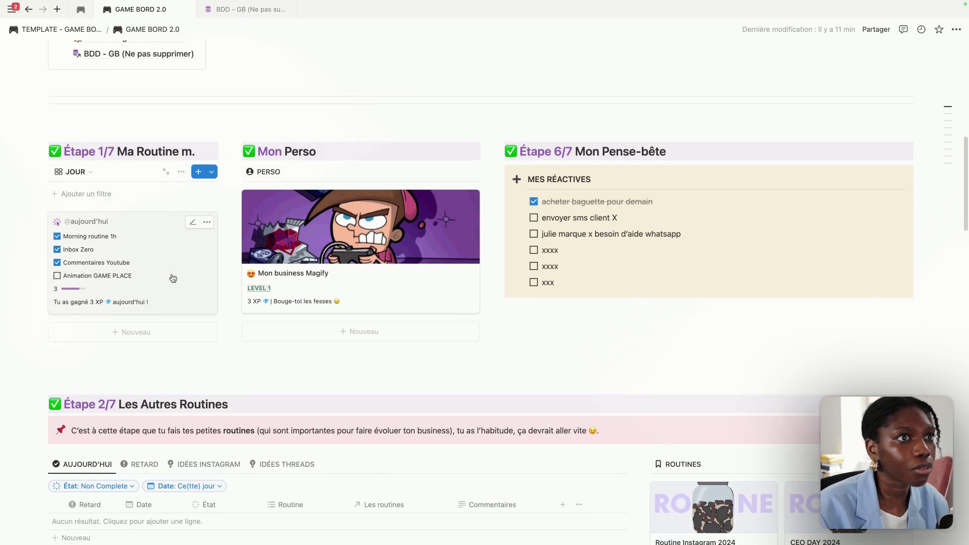
scroll(171, 277, "up", 5)
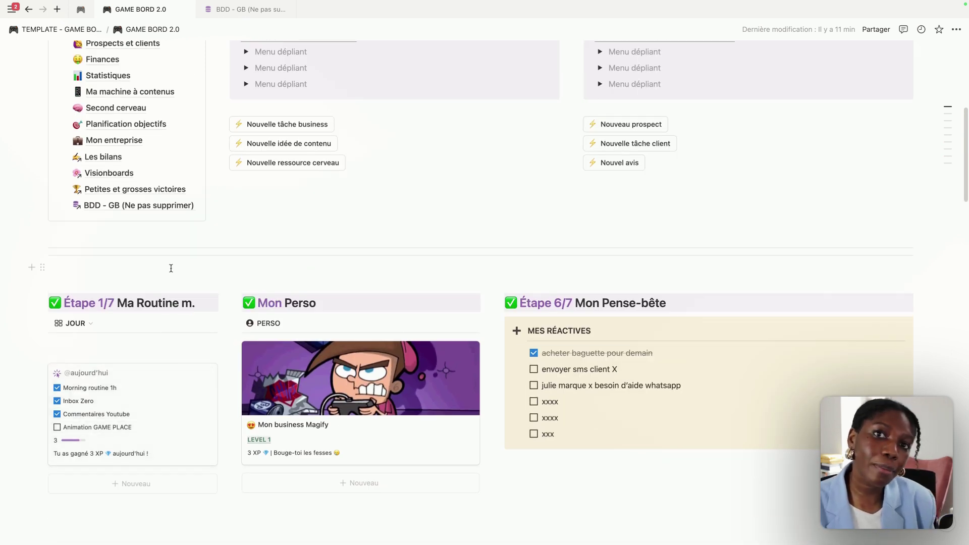
Tick and untick Animation GAME PLACE in today's routine card, then untick and re-tick Commentaires Youtube and Inbox Zero
scroll(174, 354, "down", 2)
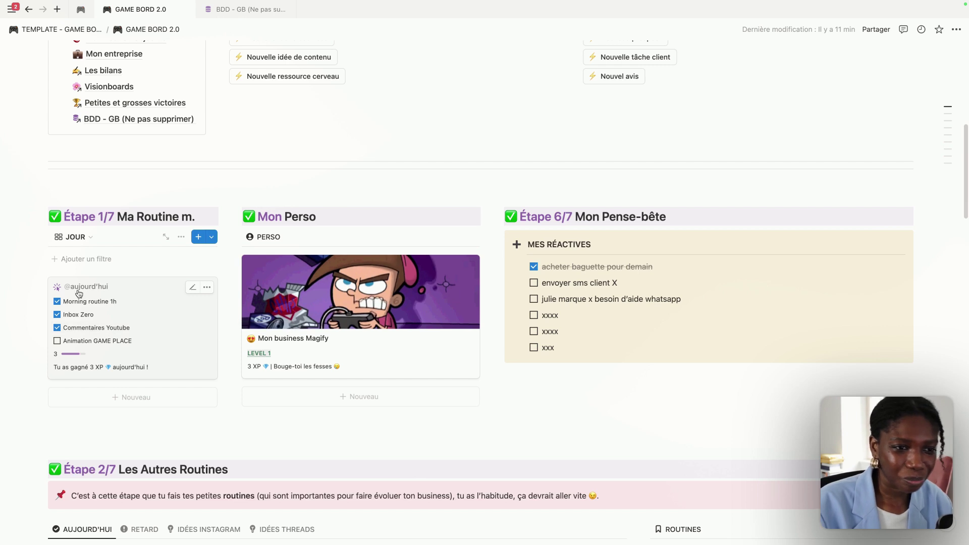
left_click(57, 341)
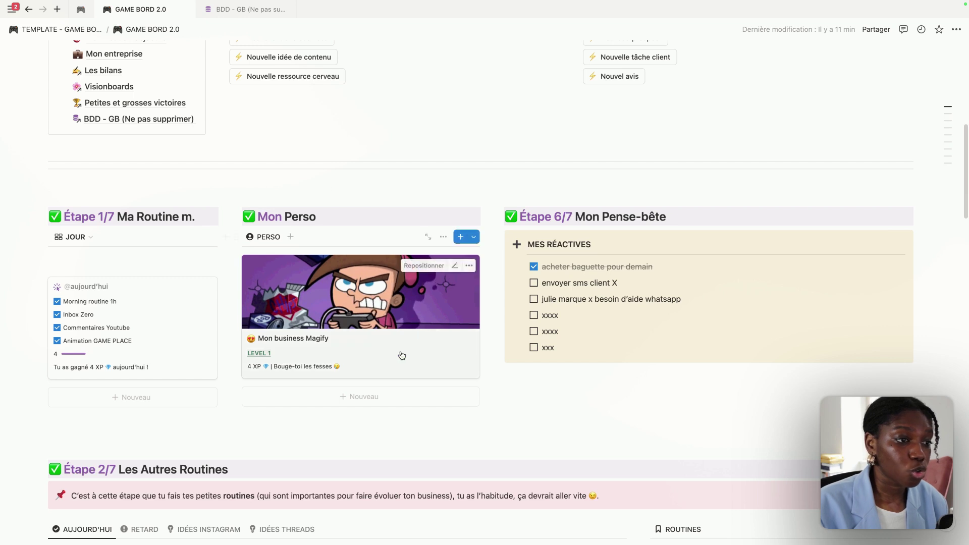
left_click(57, 341)
left_click(57, 328)
left_click(57, 315)
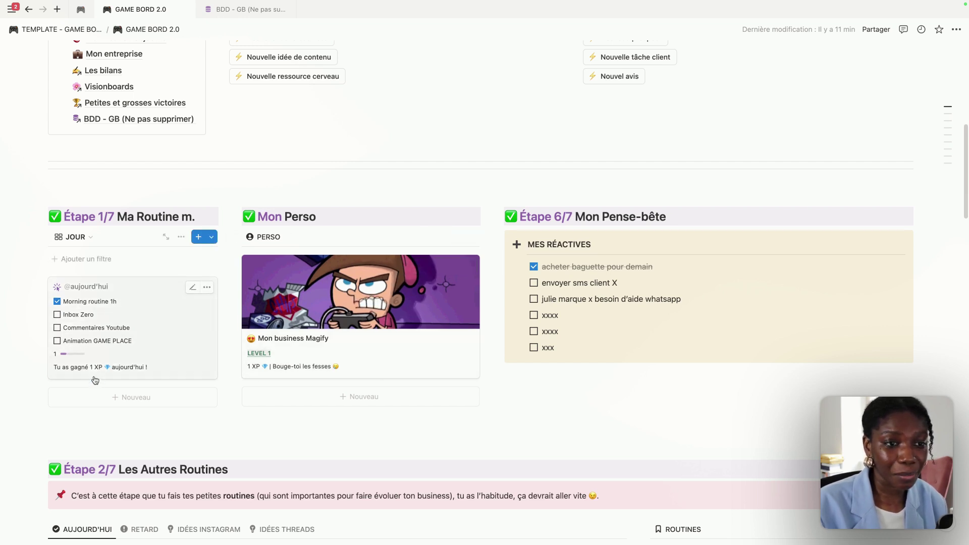
left_click(57, 315)
left_click(57, 327)
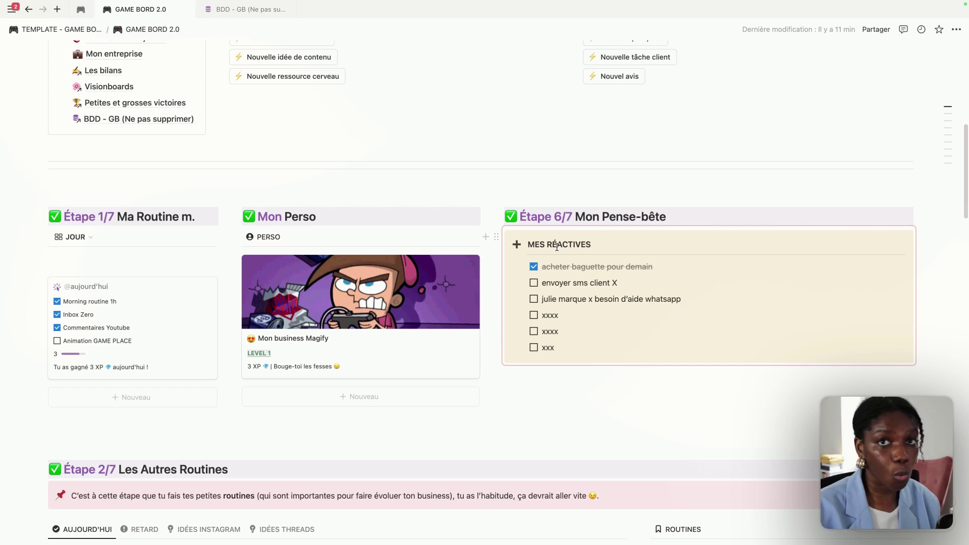
Examine the MES RÉACTIVES to-do list in the Étape 6/7 Mon Pense-bête section
scroll(556, 247, "up", 5)
scroll(557, 246, "down", 2)
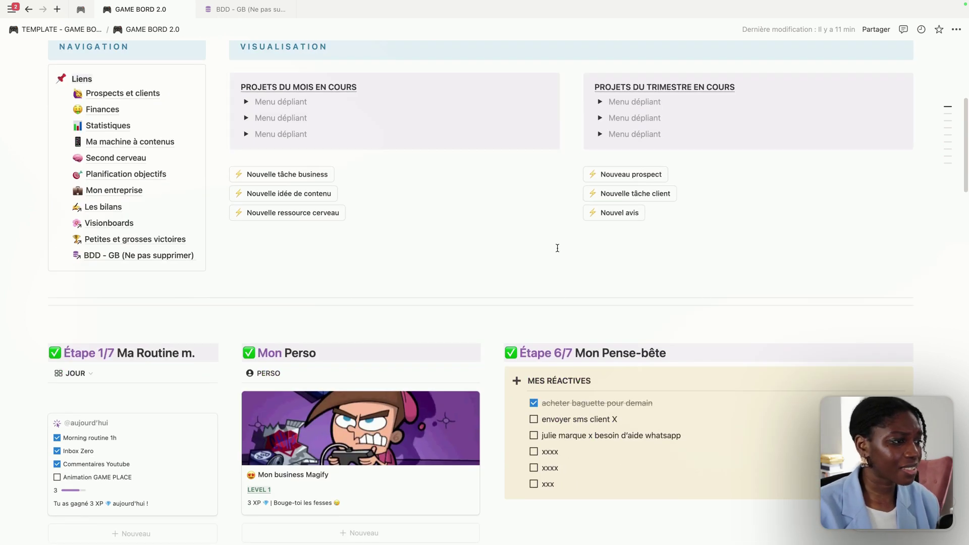
scroll(558, 248, "down", 4)
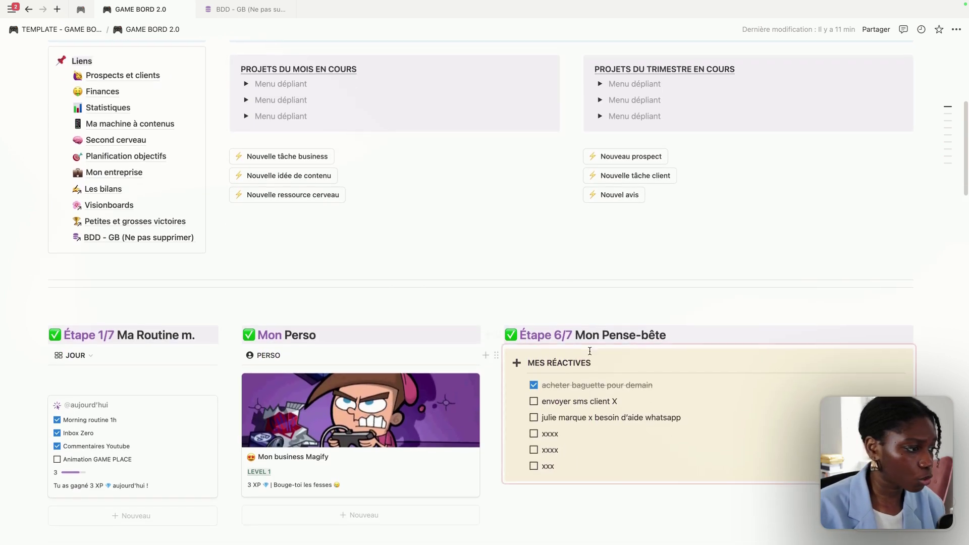
triple_click(587, 337)
left_click(555, 334)
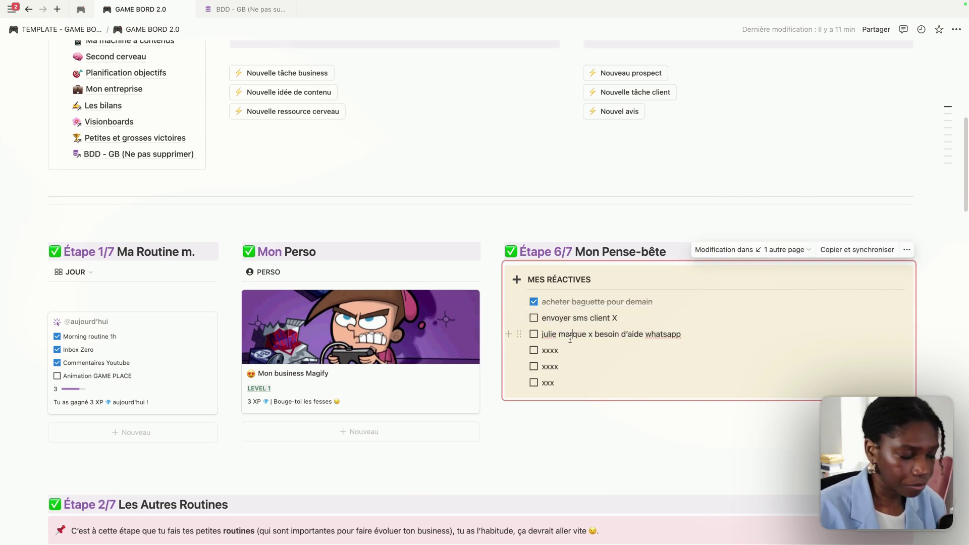
scroll(571, 337, "down", 1)
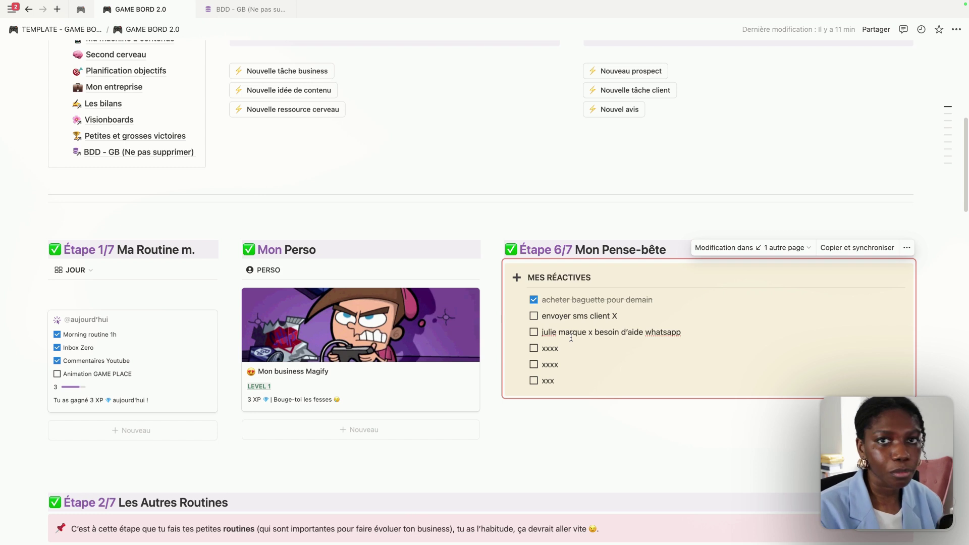
scroll(580, 305, "down", 2)
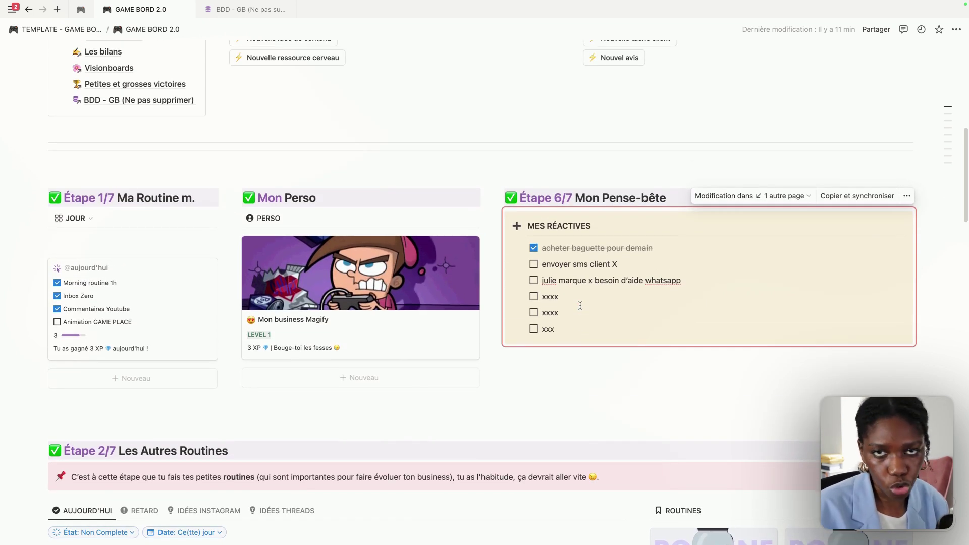
scroll(581, 308, "down", 1)
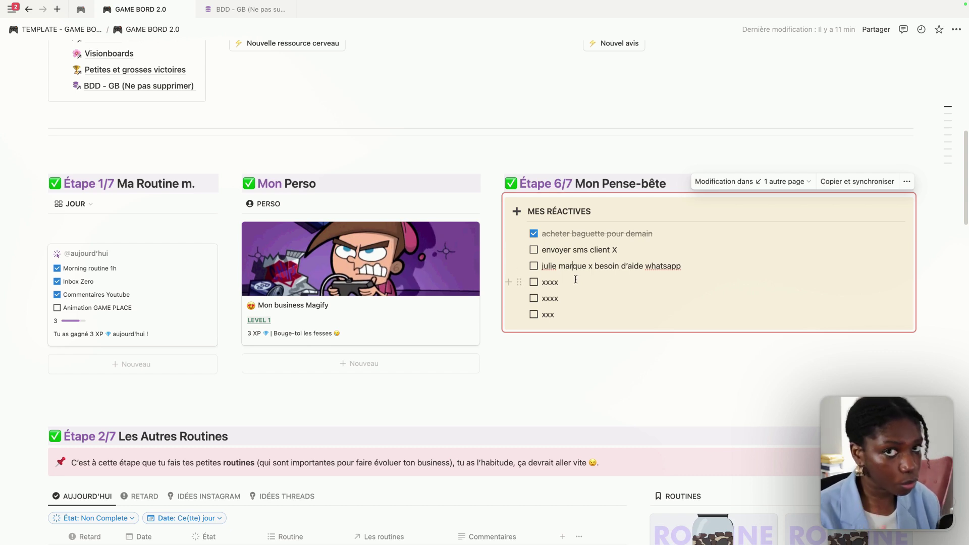
Examine the Étape 2/7 Les Autres Routines section, with its daily routine table and ROUTINES gallery
scroll(575, 281, "down", 3)
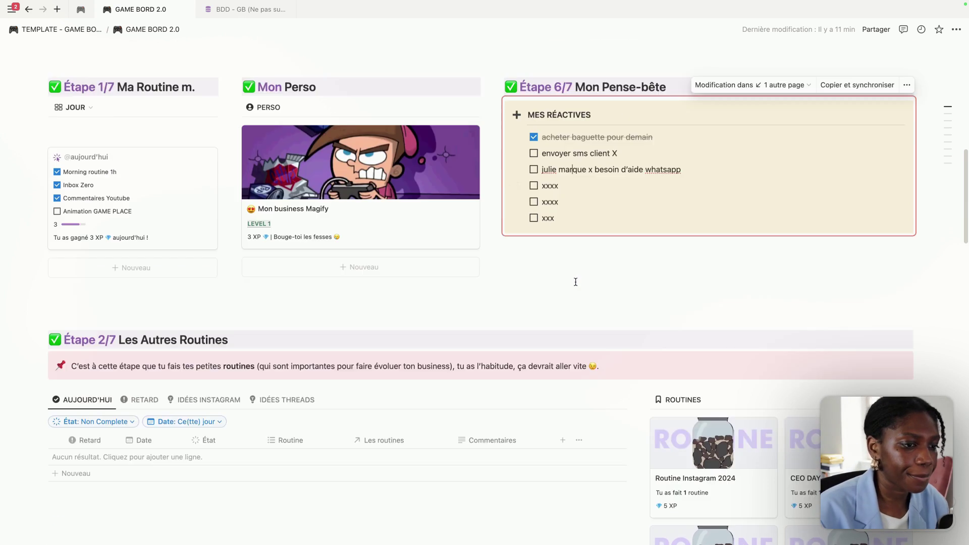
scroll(576, 281, "down", 2)
scroll(576, 280, "down", 1)
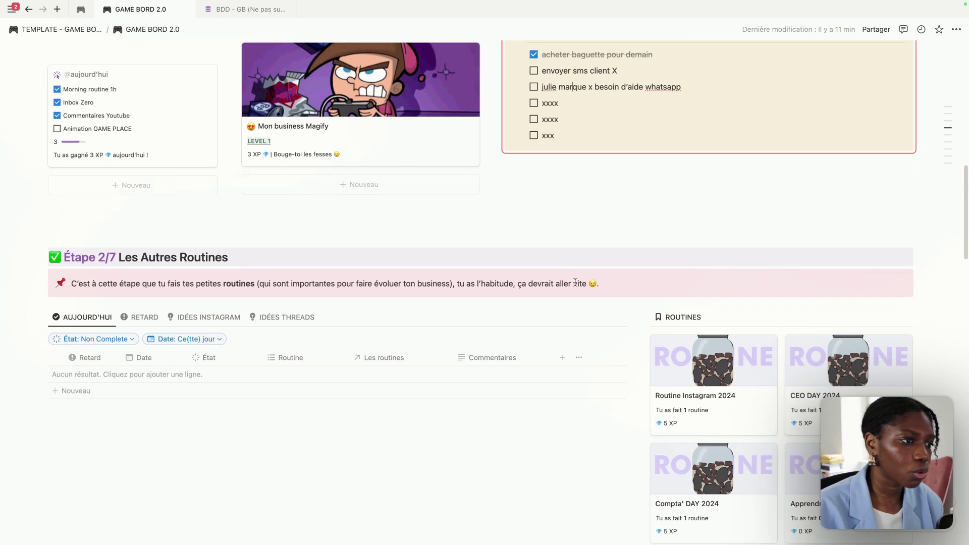
scroll(576, 282, "down", 2)
scroll(118, 202, "down", 1)
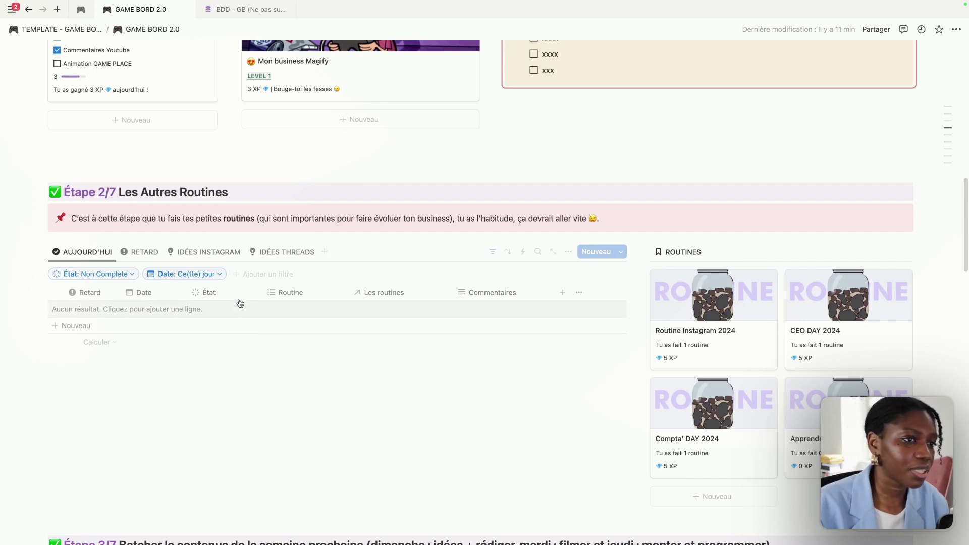
scroll(250, 412, "up", 1)
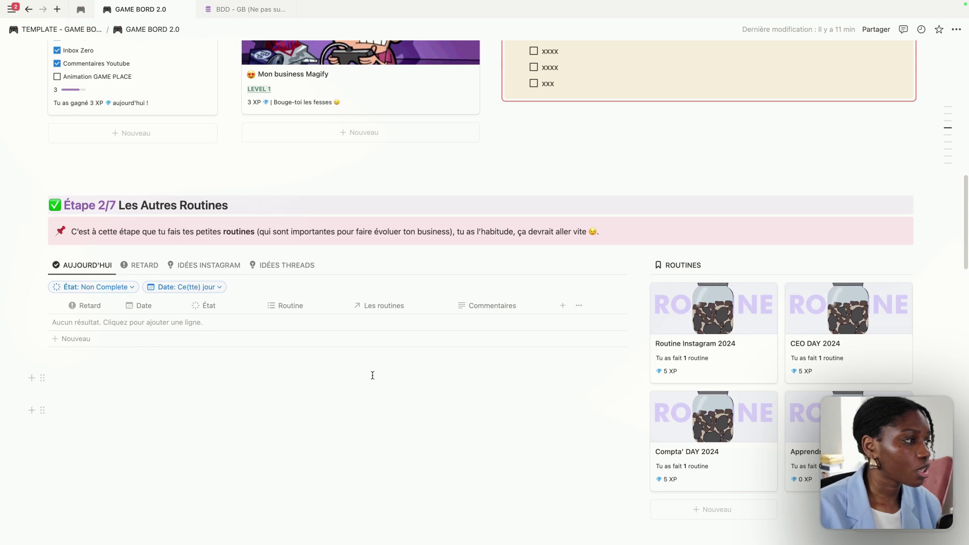
scroll(372, 374, "up", 3)
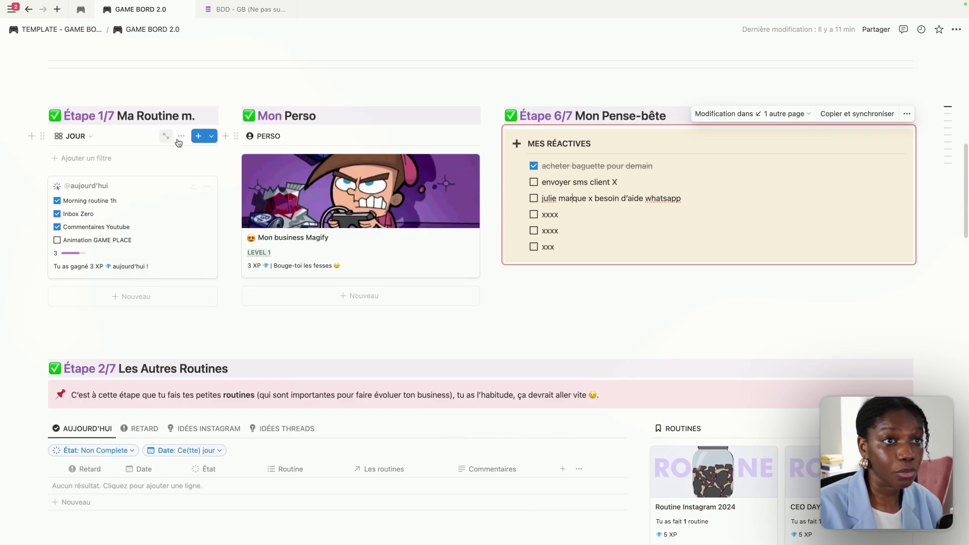
left_click(211, 137)
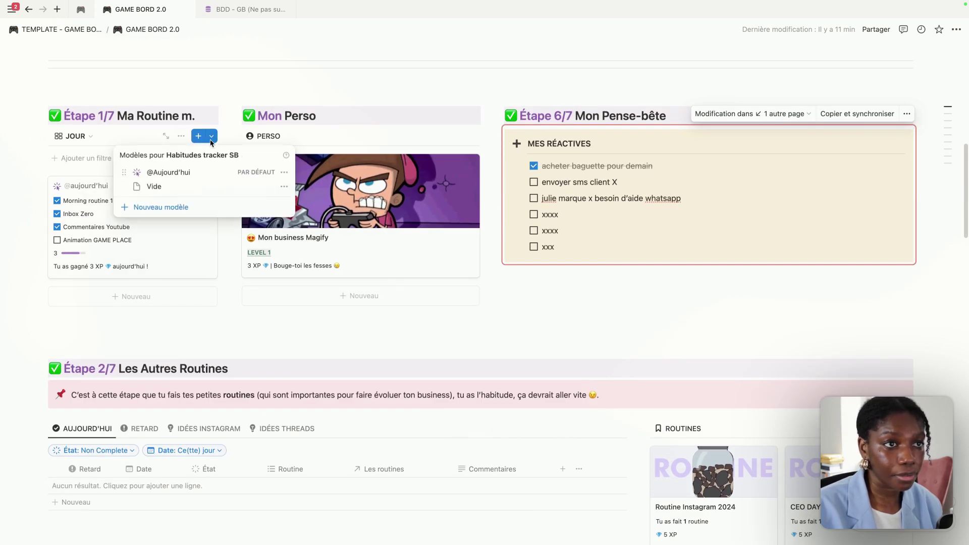
left_click(211, 137)
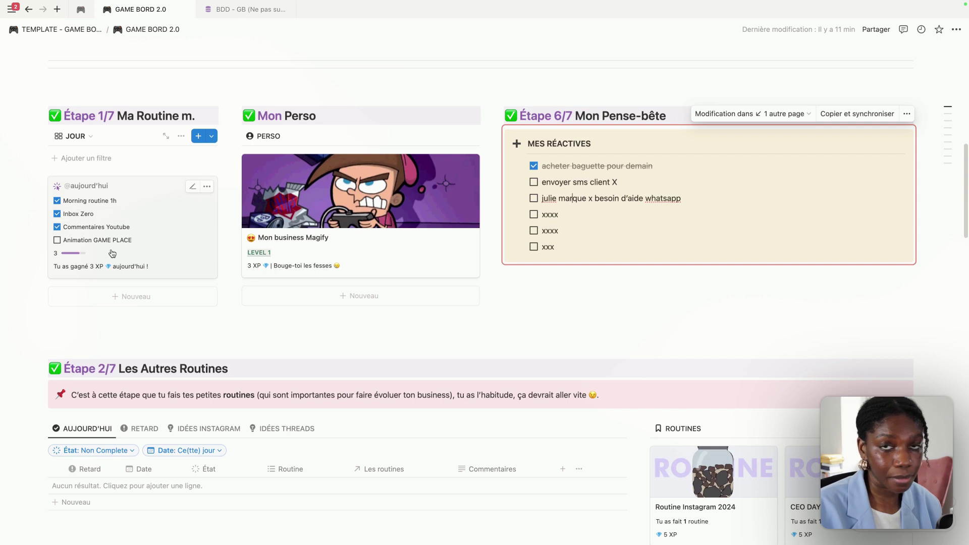
left_click(212, 137)
left_click(284, 173)
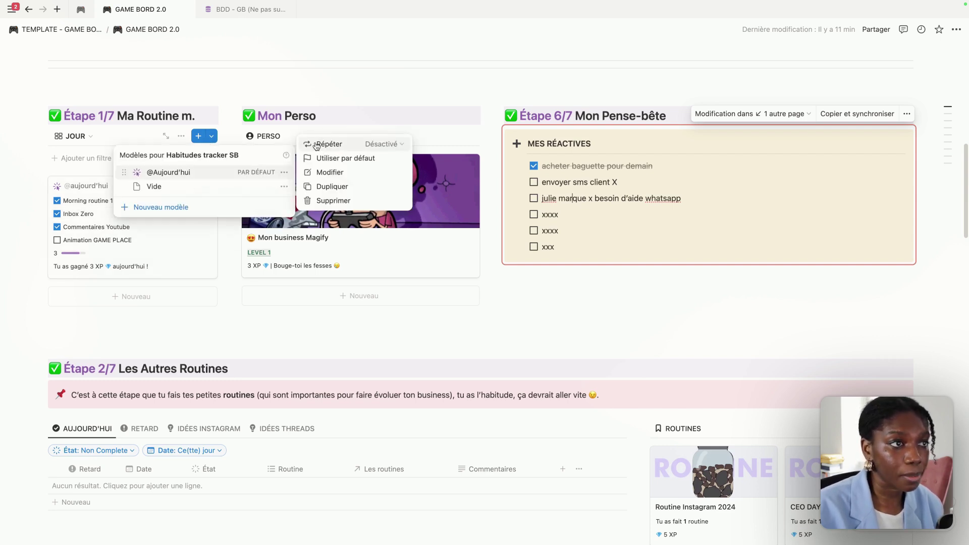
left_click(158, 114)
left_click(117, 120)
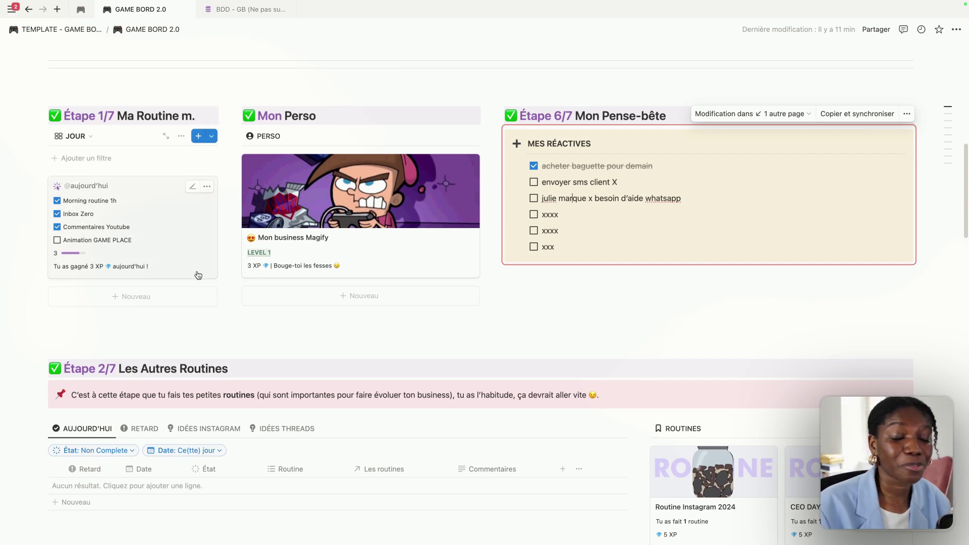
Go to Étape 2/7 Les Autres Routines and view the templates available for Tâches routines GB
scroll(177, 243, "up", 5)
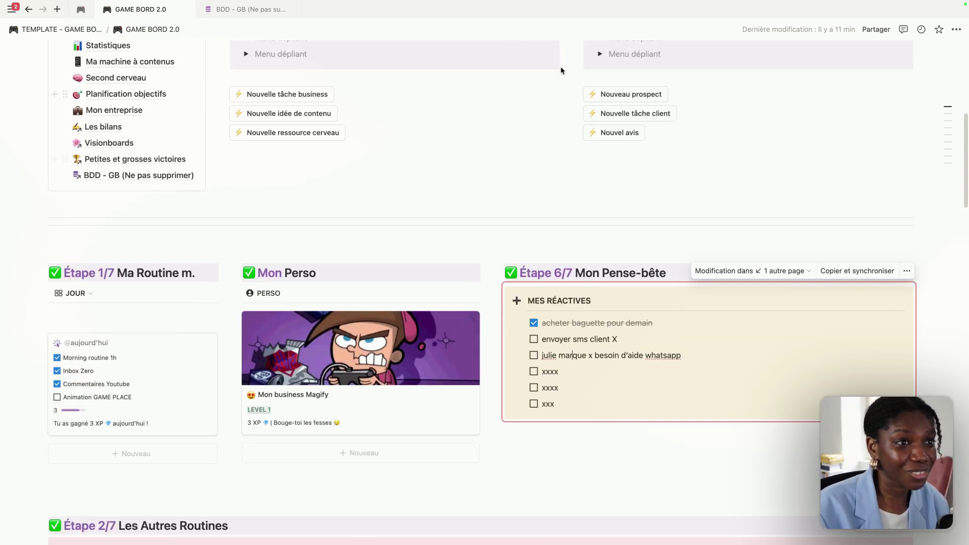
scroll(430, 347, "down", 1)
scroll(430, 347, "down", 4)
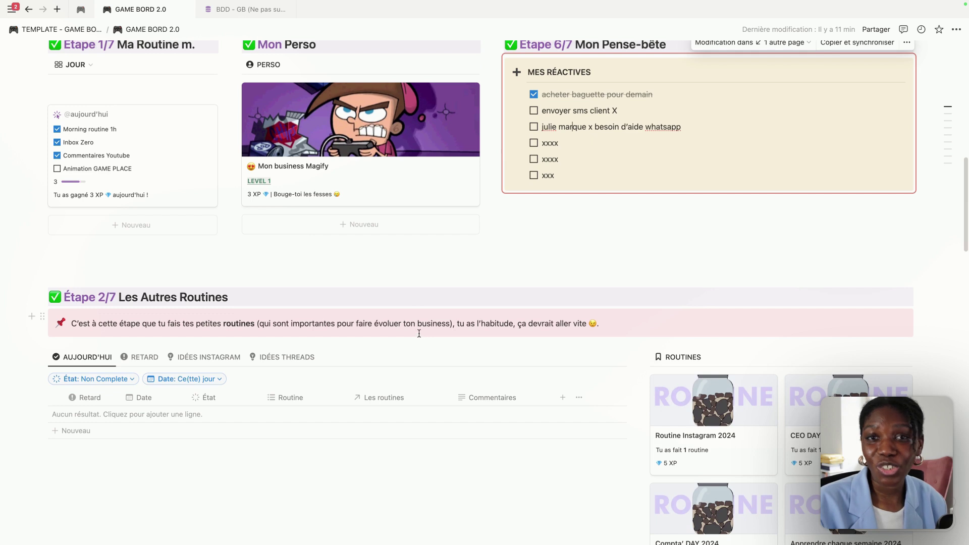
scroll(386, 302, "down", 3)
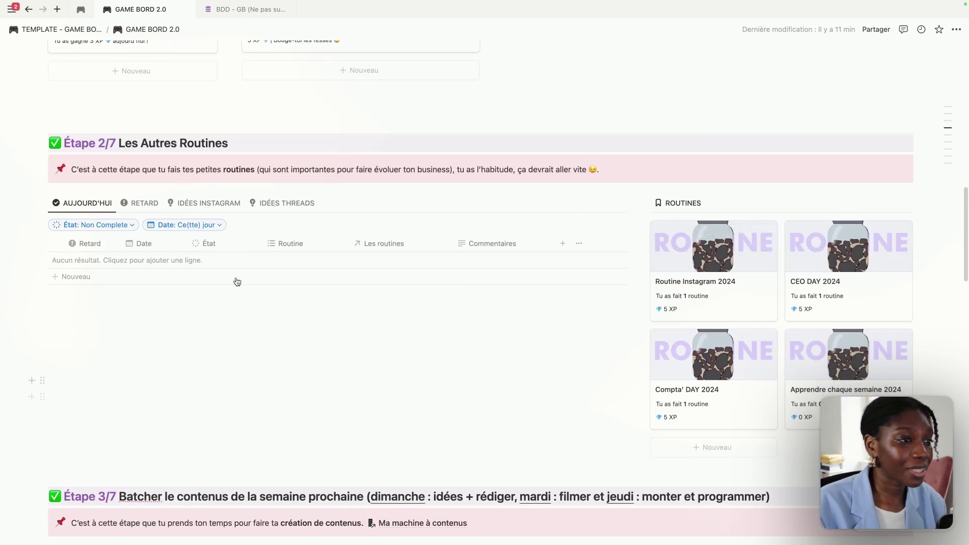
left_click(620, 202)
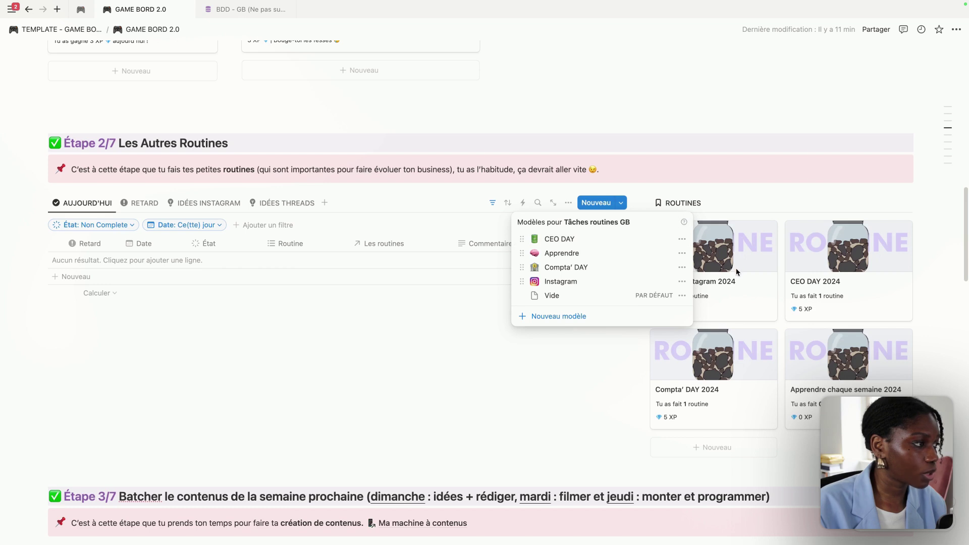
left_click(612, 347)
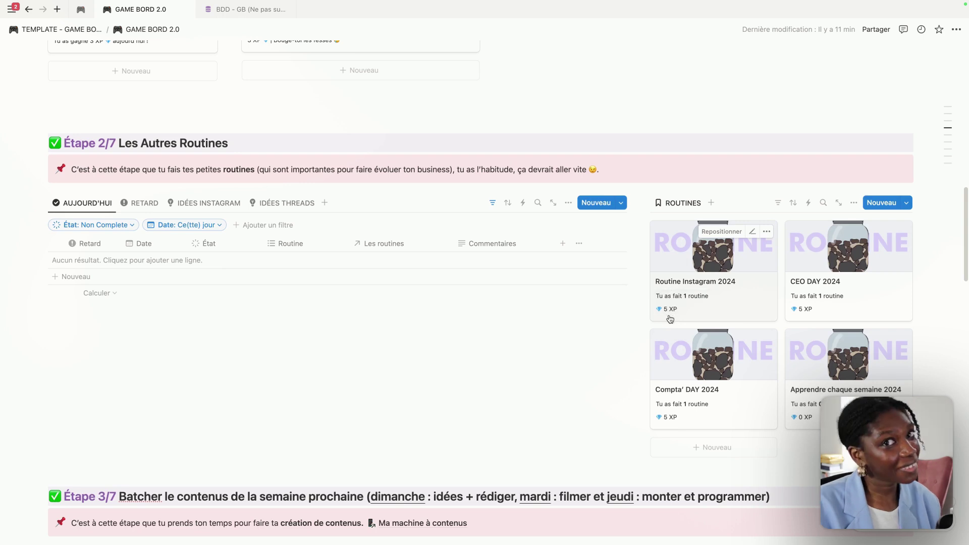
Explore the repeat frequencies offered for the CEO DAY routine template, including Toutes les semaines, and leave without saving a recurrence
left_click(621, 203)
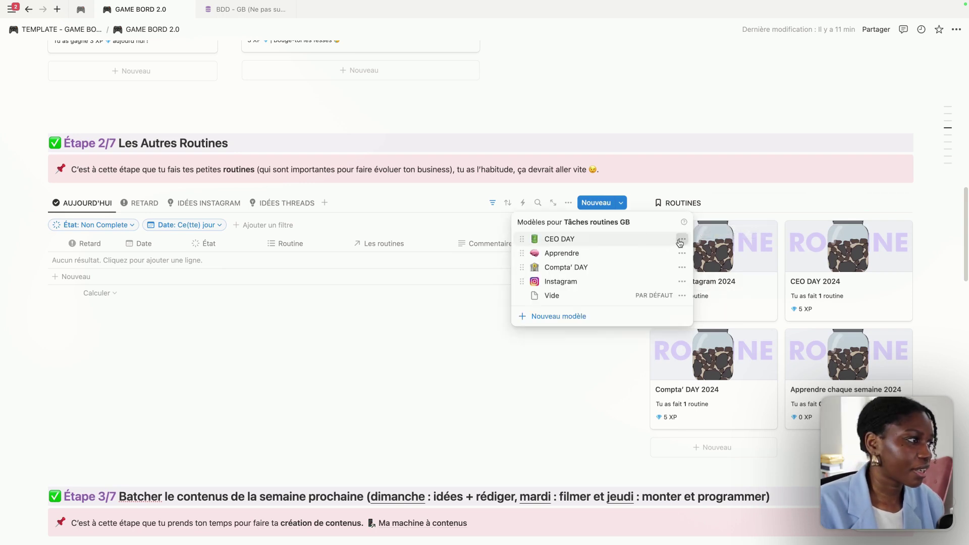
left_click(682, 239)
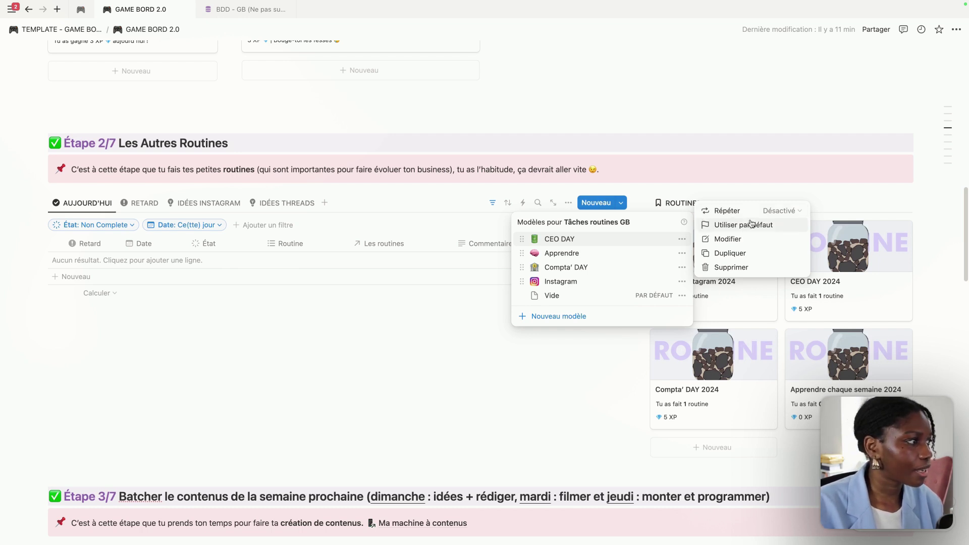
left_click(765, 215)
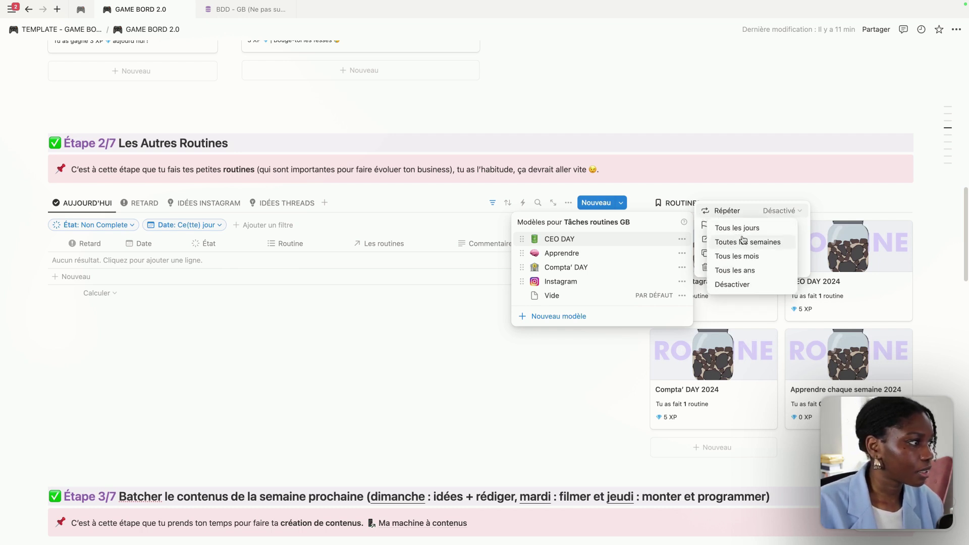
left_click(734, 241)
left_click(766, 229)
left_click(728, 302)
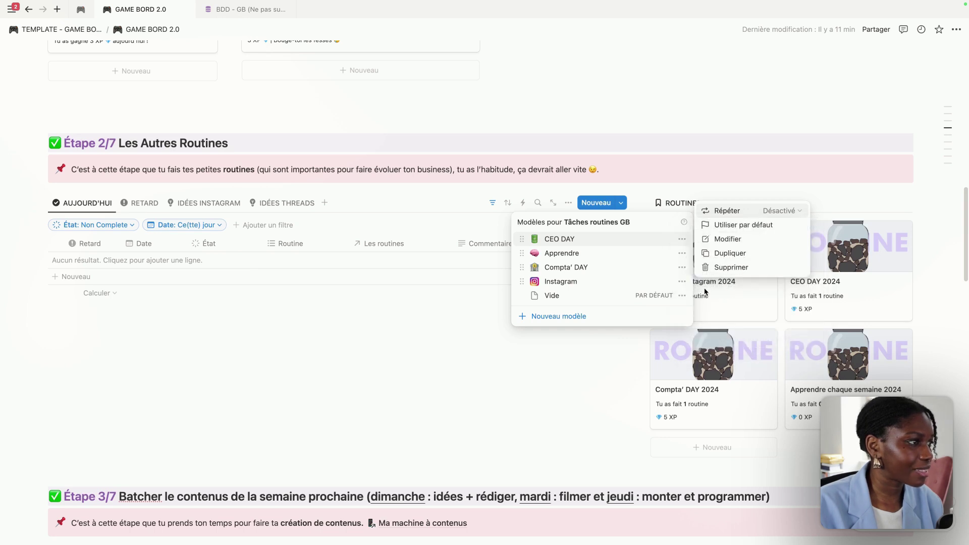
left_click(420, 314)
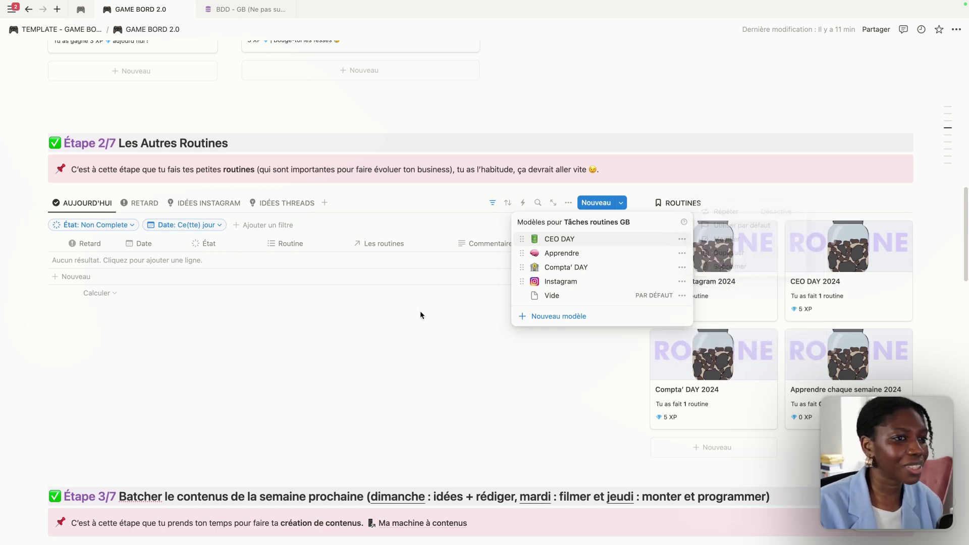
left_click(391, 337)
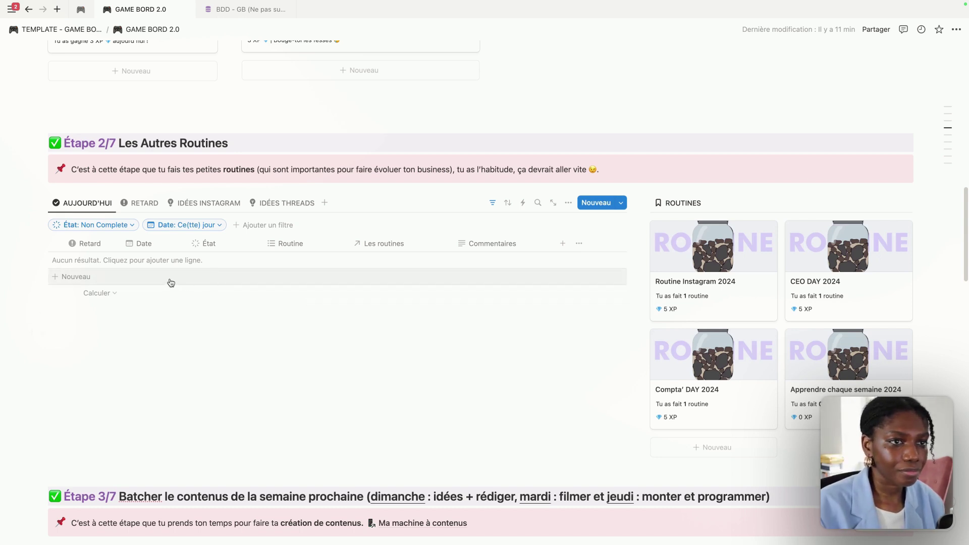
Check the RETARD view of the routine tasks and return to the AUJOURD'HUI view
left_click(145, 207)
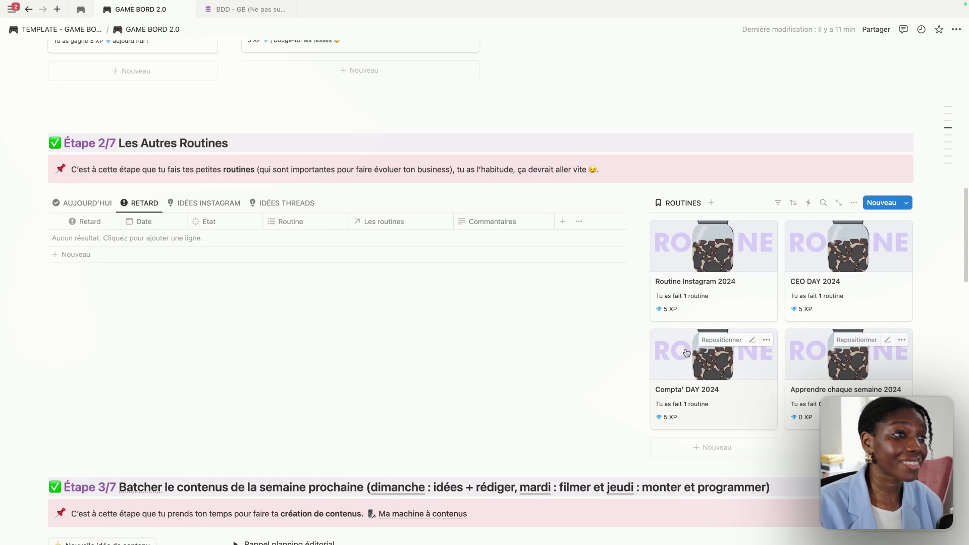
left_click(88, 203)
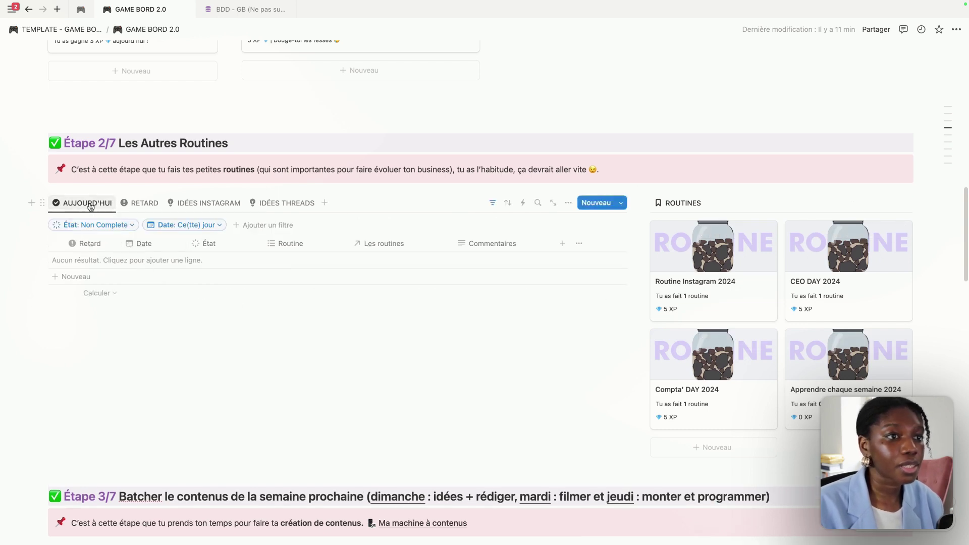
scroll(180, 320, "up", 1)
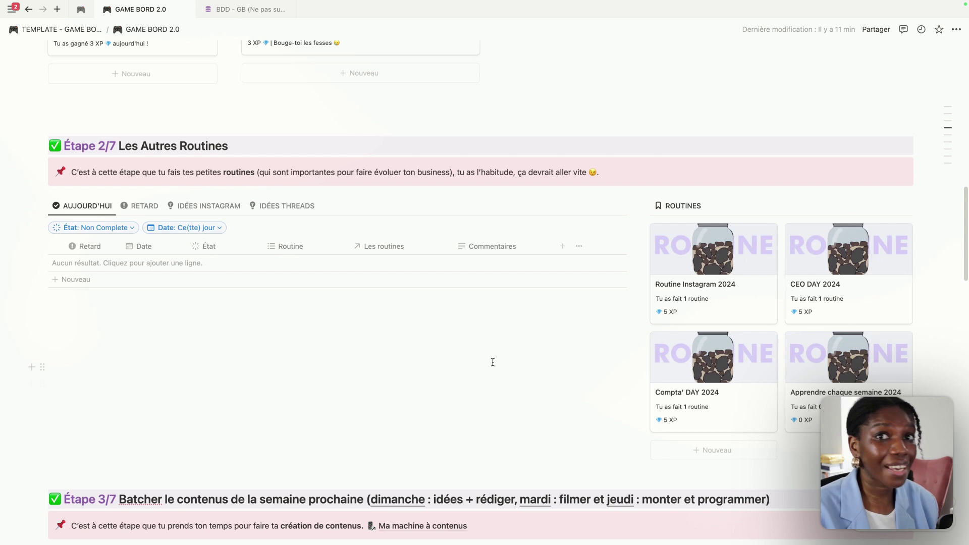
Expand the Rappel planning éditorial toggle and its nested toggle in the Étape 3/7 content batching section, and collapse them again
scroll(492, 359, "down", 6)
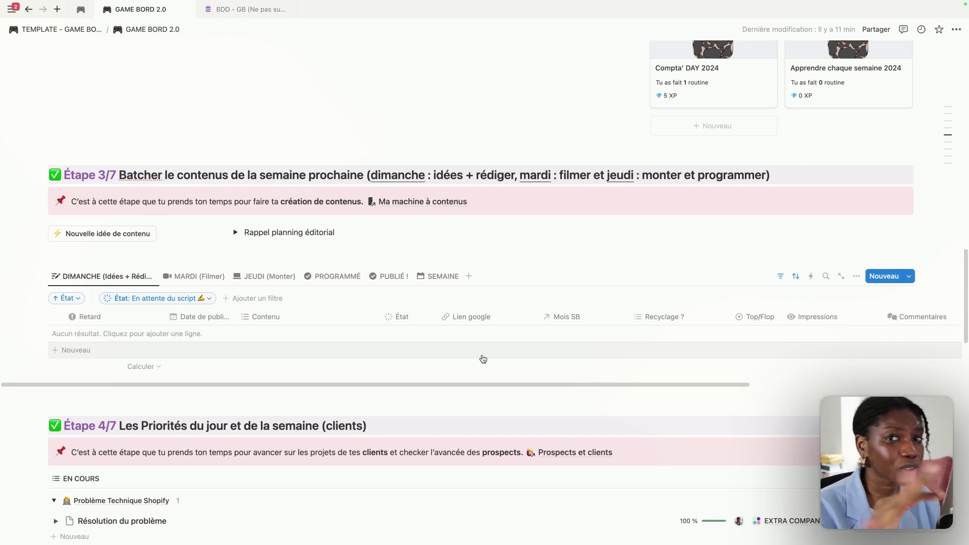
left_click(236, 233)
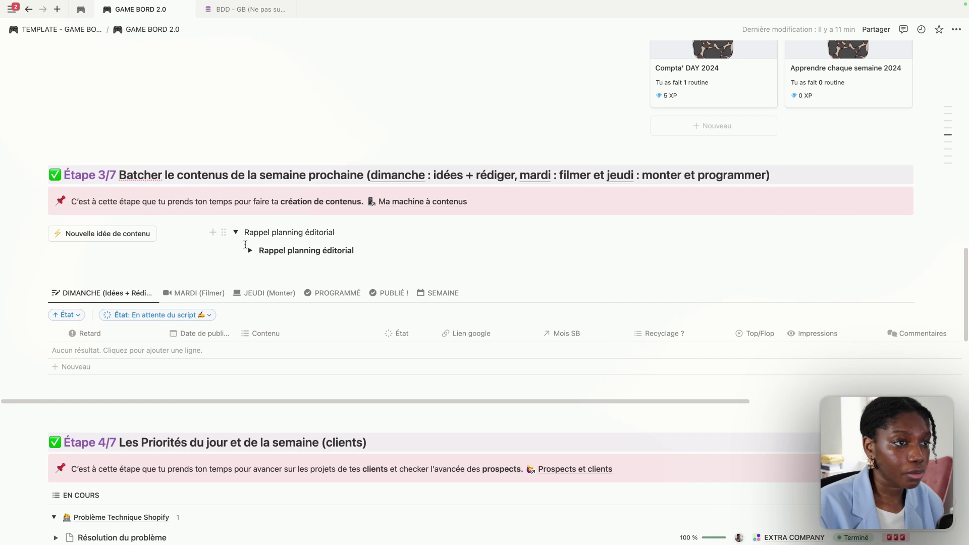
left_click(250, 251)
left_click(250, 251)
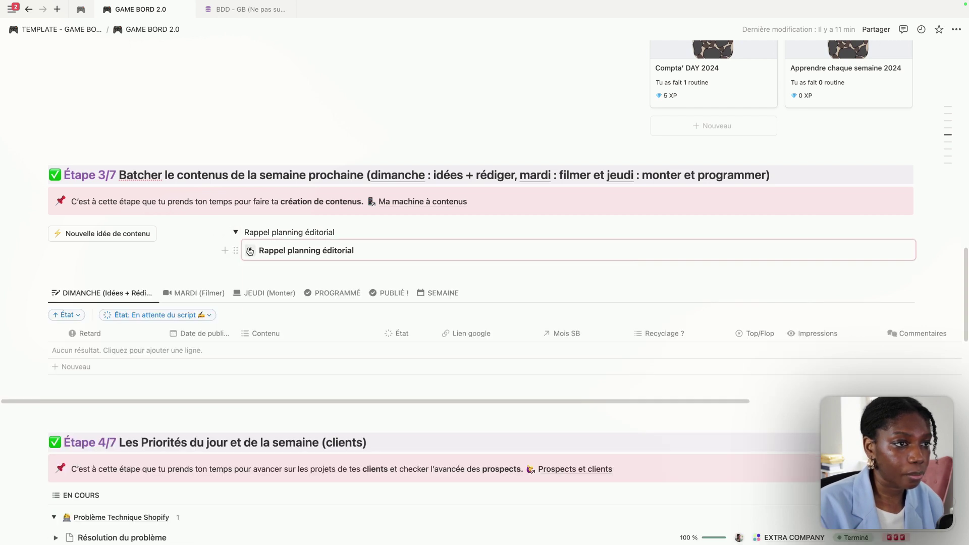
left_click(235, 233)
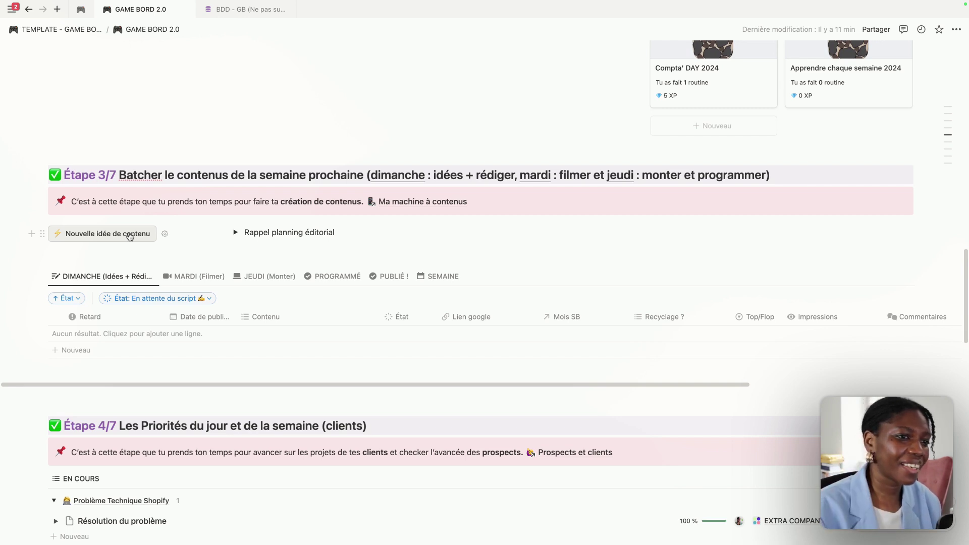
Look through the MARDI (Filmer) and PROGRAMMÉ content views and return to the DIMANCHE (Idées + Rédiger) view
left_click(193, 276)
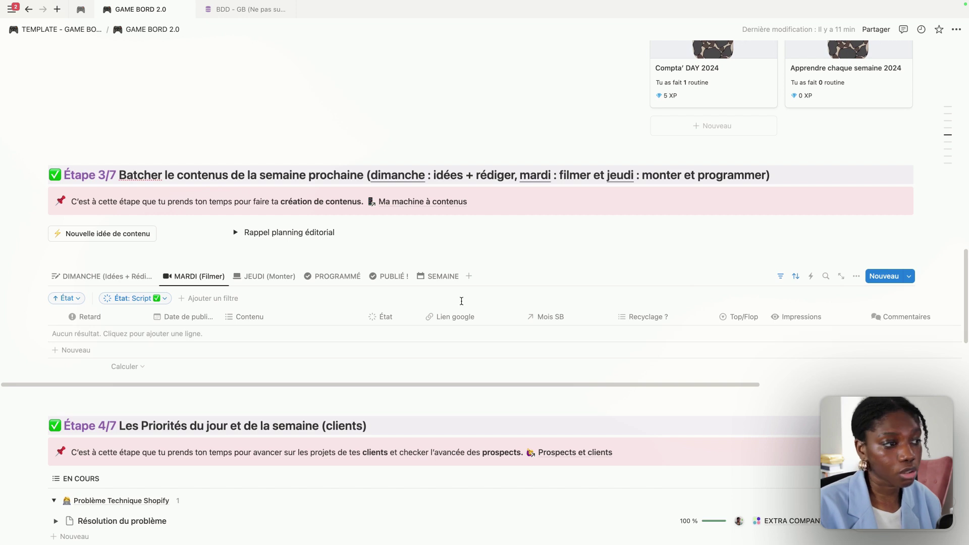
left_click(334, 277)
left_click(104, 276)
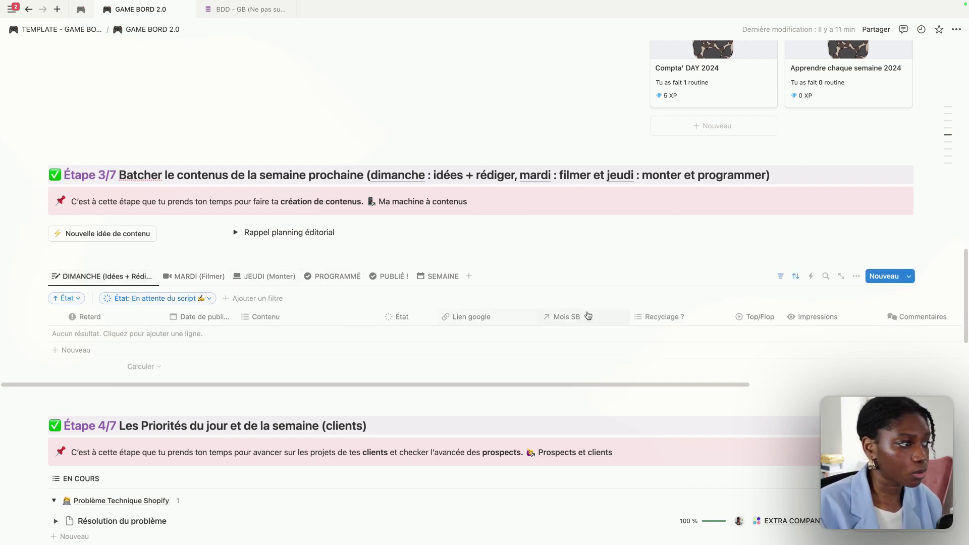
Expand the Résolution du problème task in Étape 4/7 and view the status options of its Analyse subtask
scroll(589, 305, "down", 5)
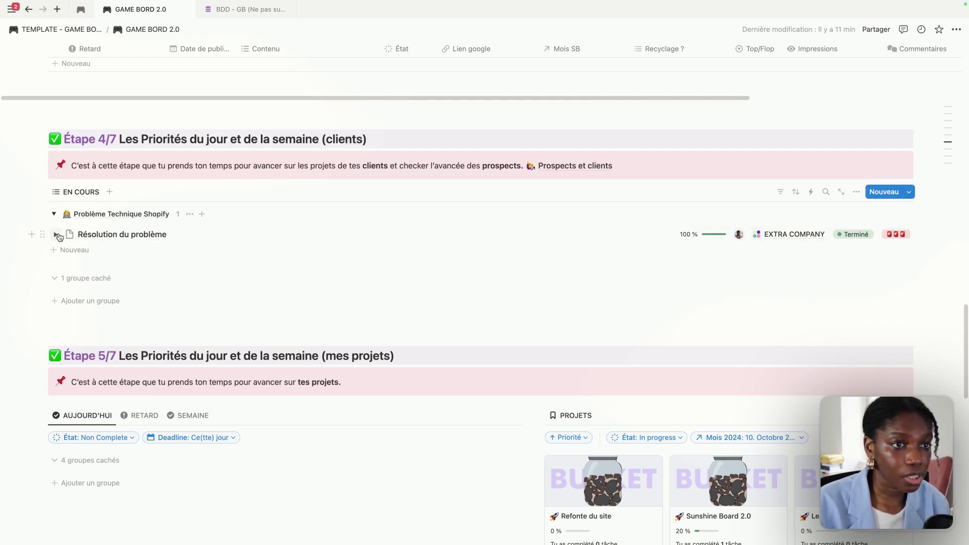
left_click(57, 235)
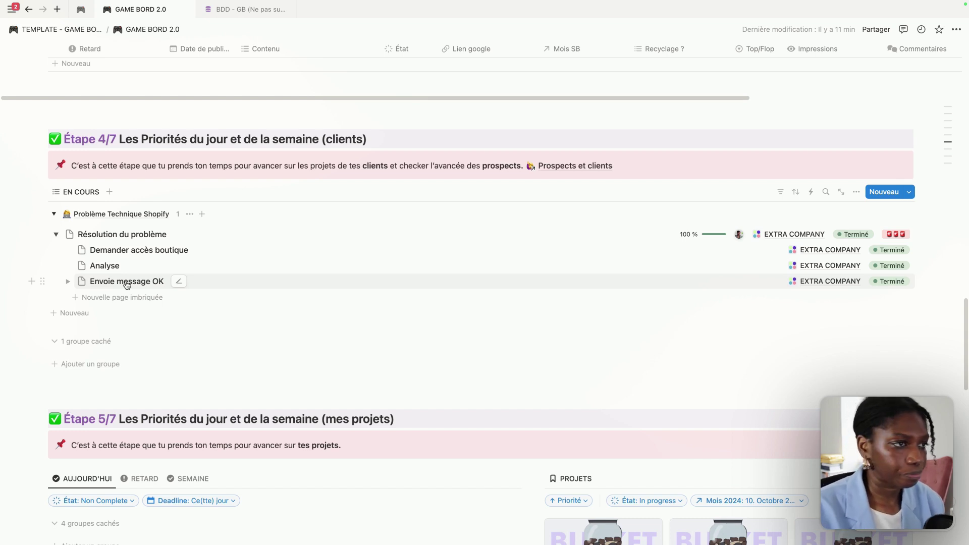
left_click(891, 266)
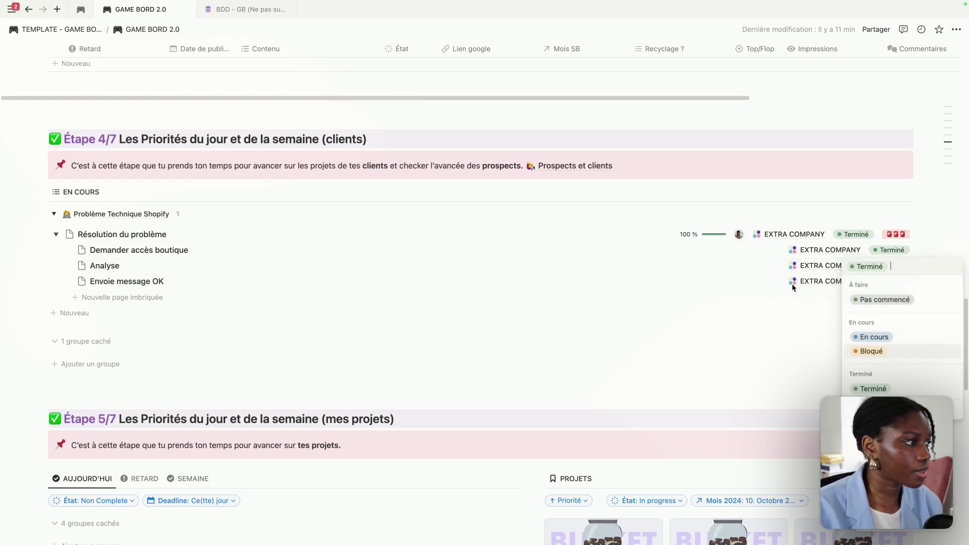
key("Escape")
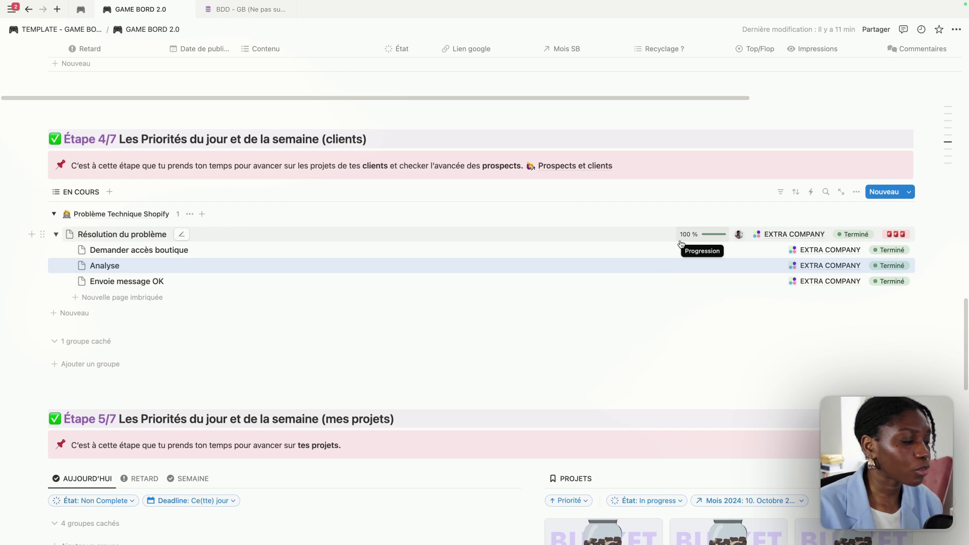
Switch the Analyse subtask's status to En cours and back to Terminé, and collapse the Résolution du problème task
left_click(885, 272)
left_click(882, 337)
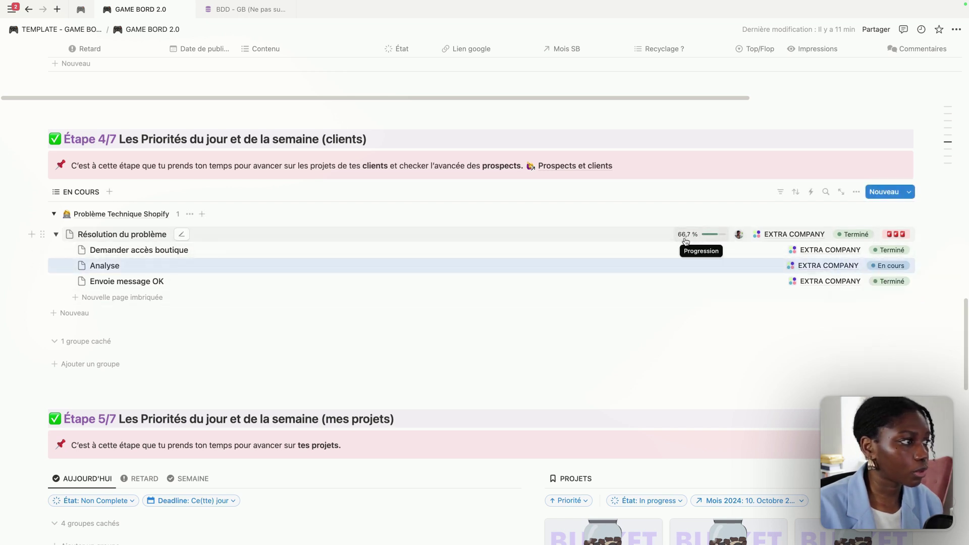
left_click(888, 265)
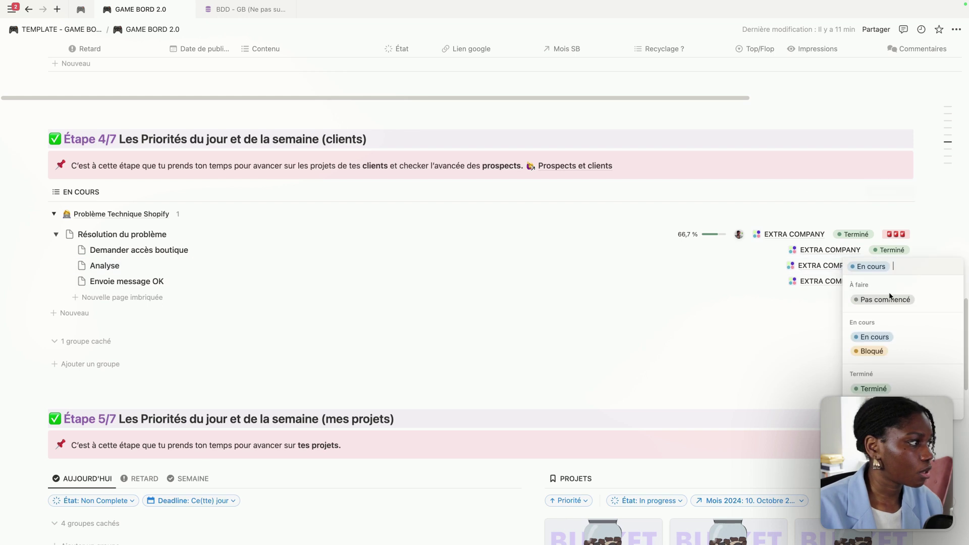
left_click(881, 388)
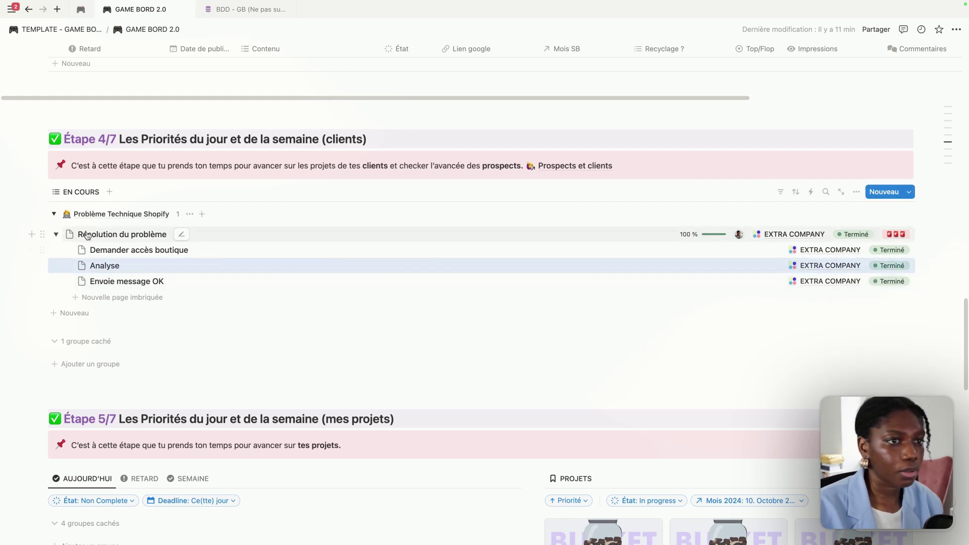
left_click(56, 236)
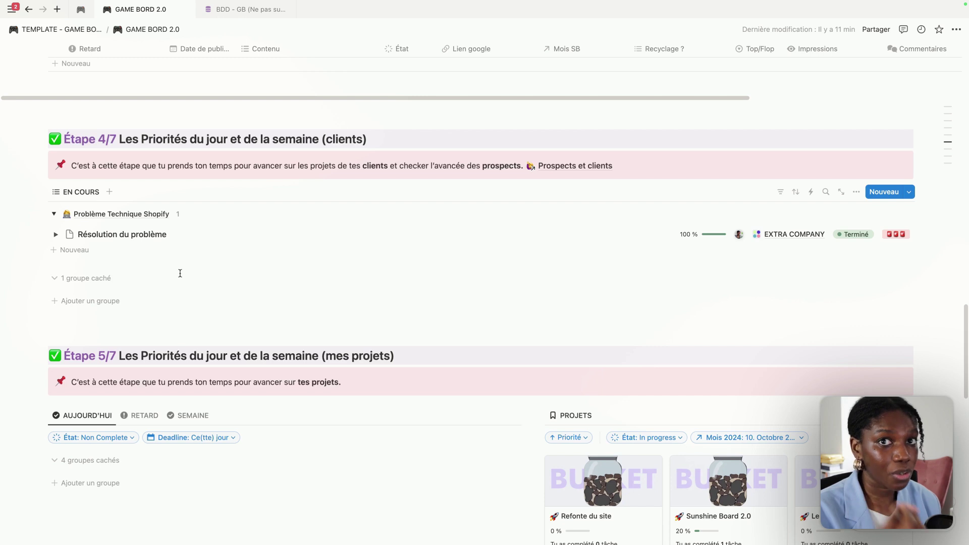
Look over the Étape 5/7 section for own projects, with its AUJOURD'HUI task view and the PROJETS gallery
scroll(180, 273, "down", 5)
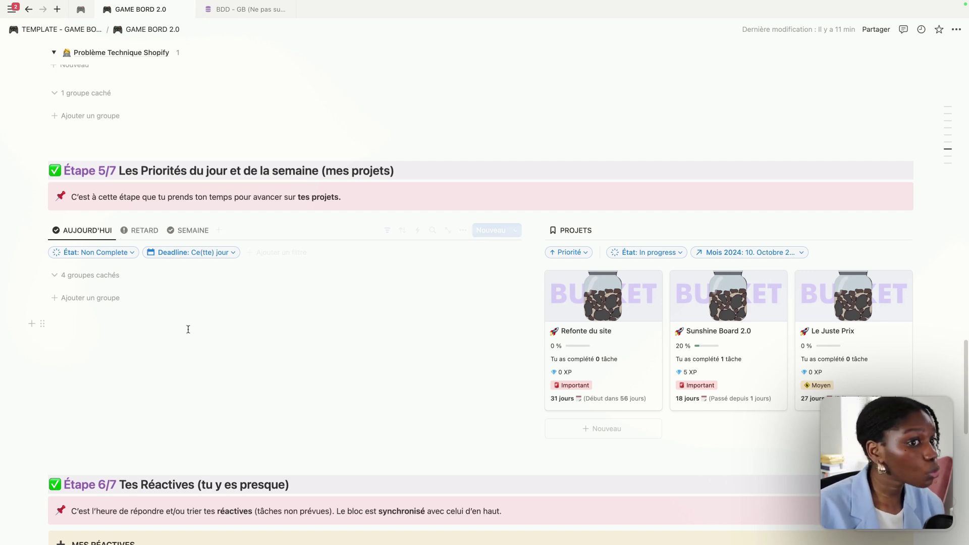
scroll(184, 220, "up", 1)
scroll(184, 220, "up", 3)
scroll(138, 403, "down", 2)
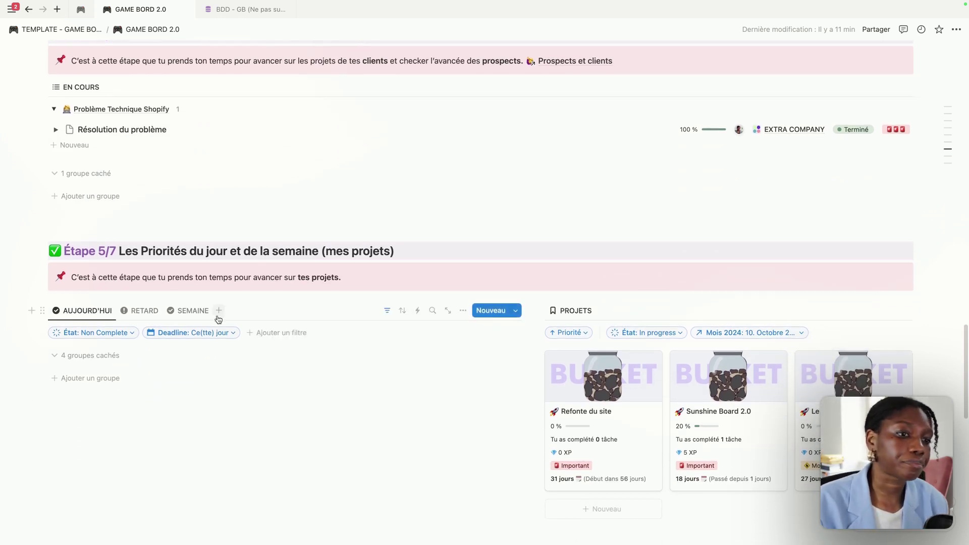
scroll(235, 335, "down", 1)
scroll(235, 335, "down", 2)
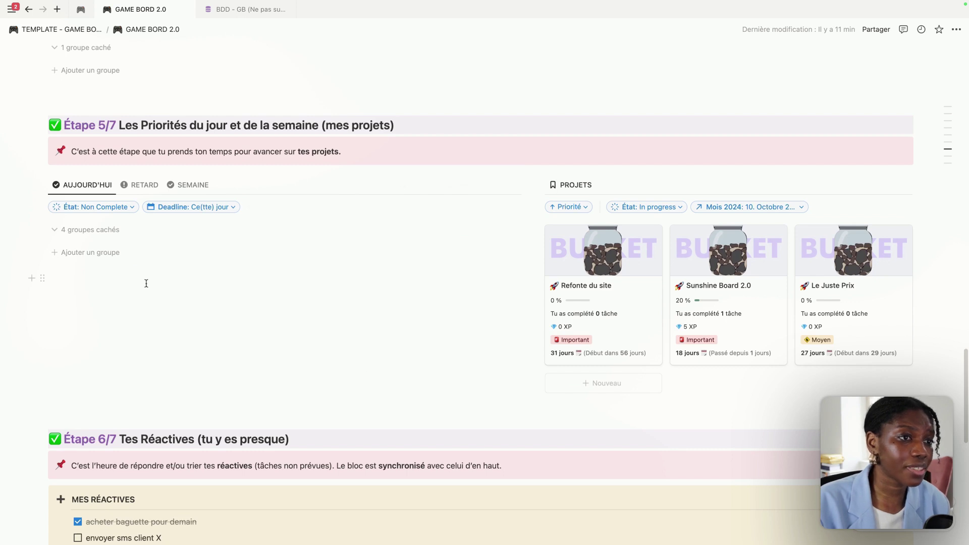
scroll(146, 284, "up", 1)
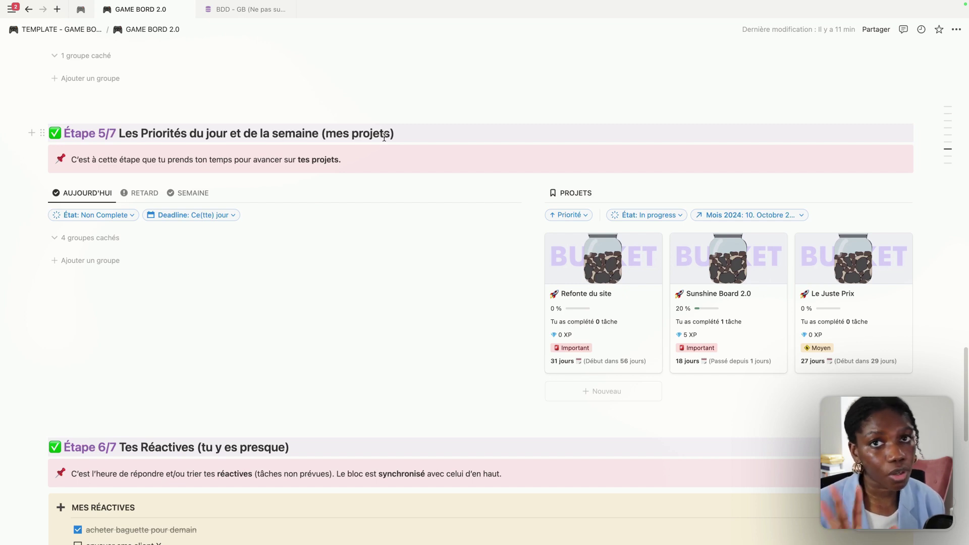
scroll(412, 325, "down", 2)
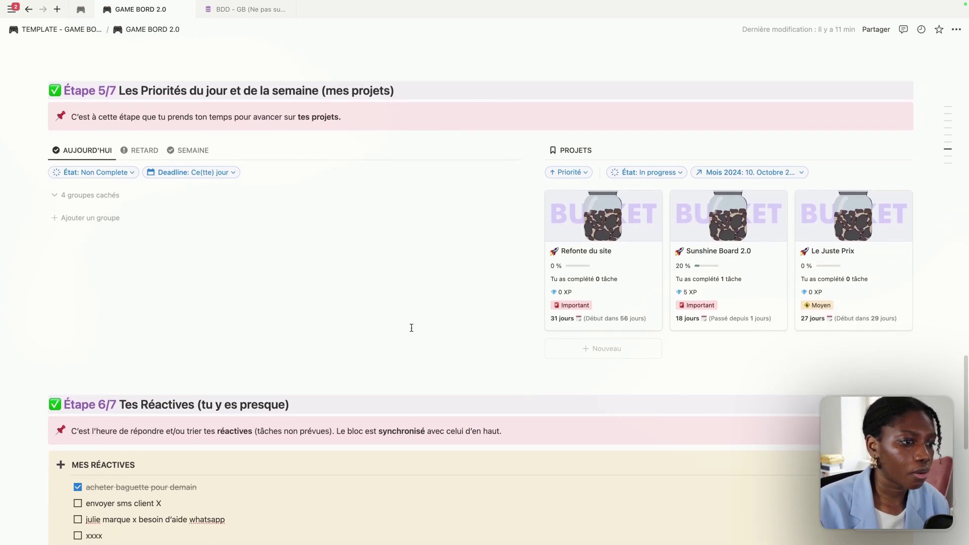
scroll(411, 328, "up", 1)
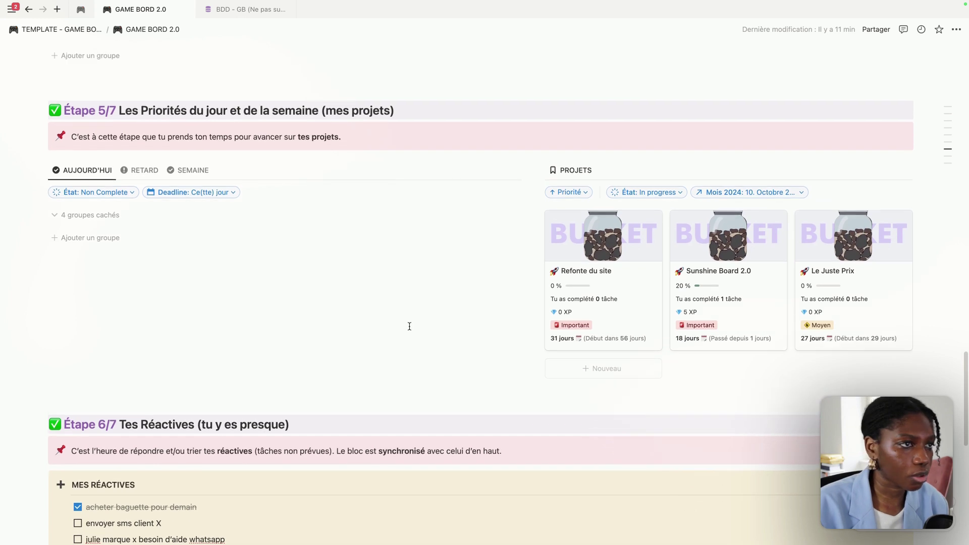
scroll(409, 323, "down", 1)
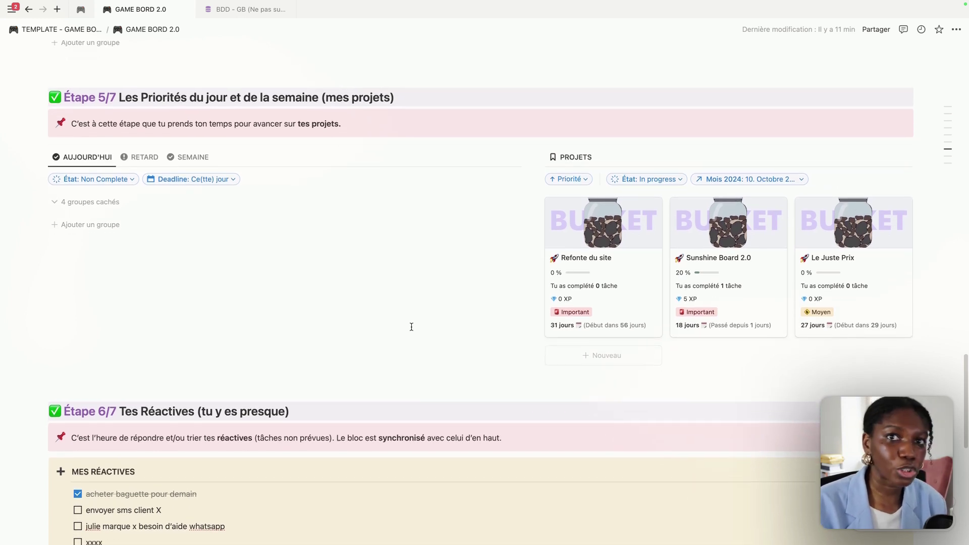
Replace the first xxxx item of the Mes Réactives list under Étape 6/7 Mon Pense-bête with ggg
scroll(412, 326, "down", 5)
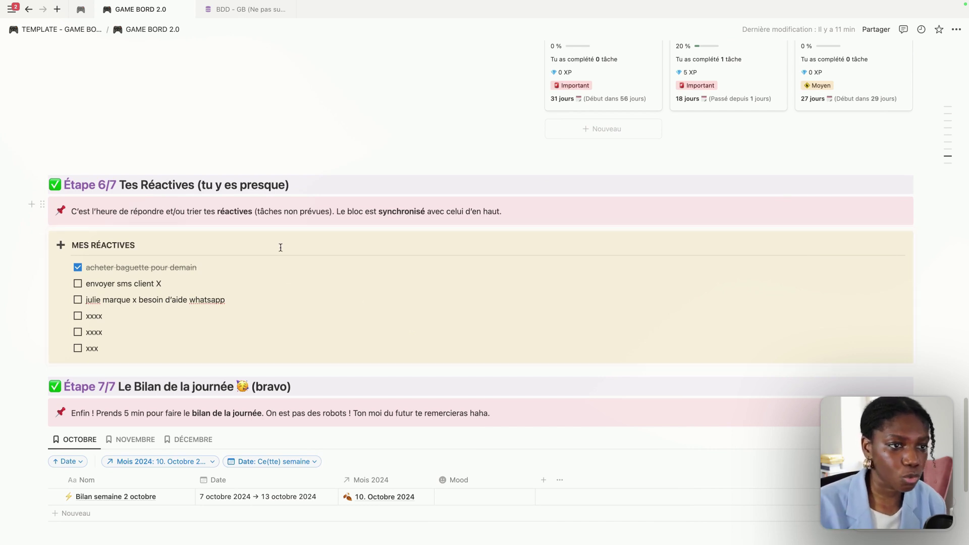
scroll(558, 205, "up", 15)
scroll(584, 187, "up", 7)
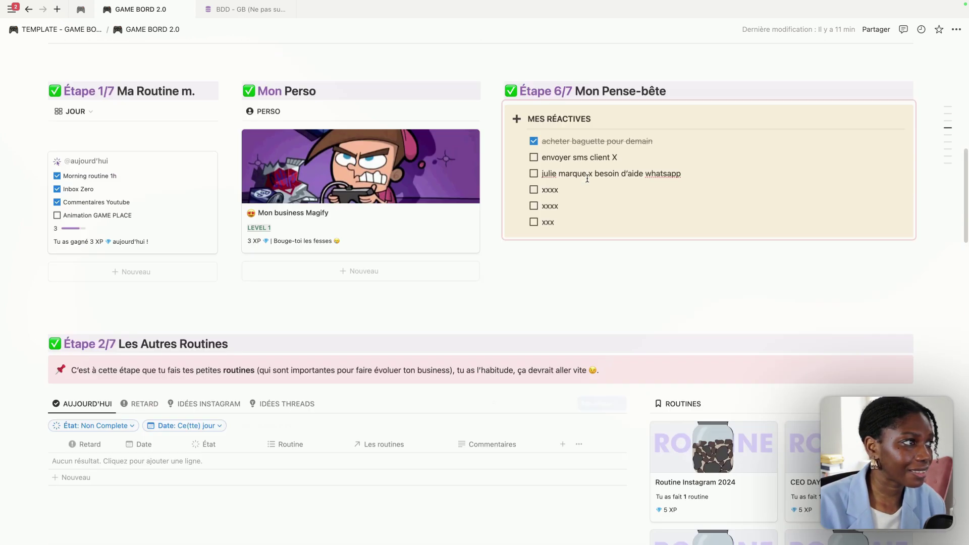
left_click_drag(561, 207, 541, 206)
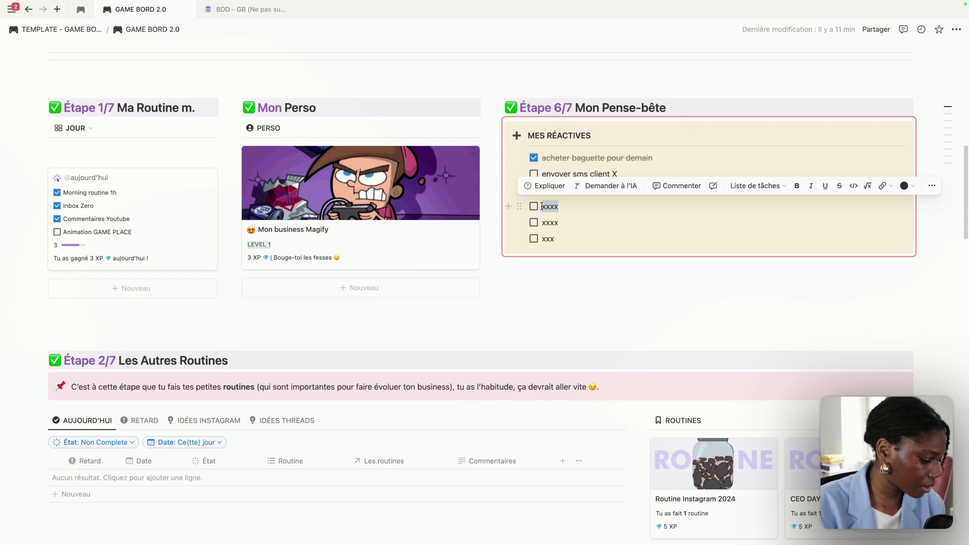
type("ggg")
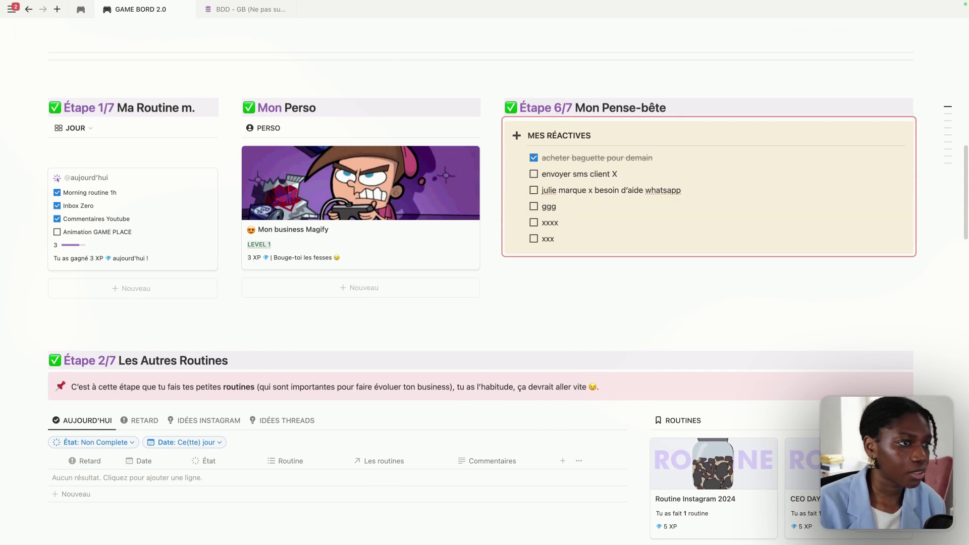
Compare the Mes Réactives block under Étape 6/7 Tes Réactives with its synced copy near the beginning of the page
scroll(503, 250, "down", 20)
scroll(504, 251, "down", 4)
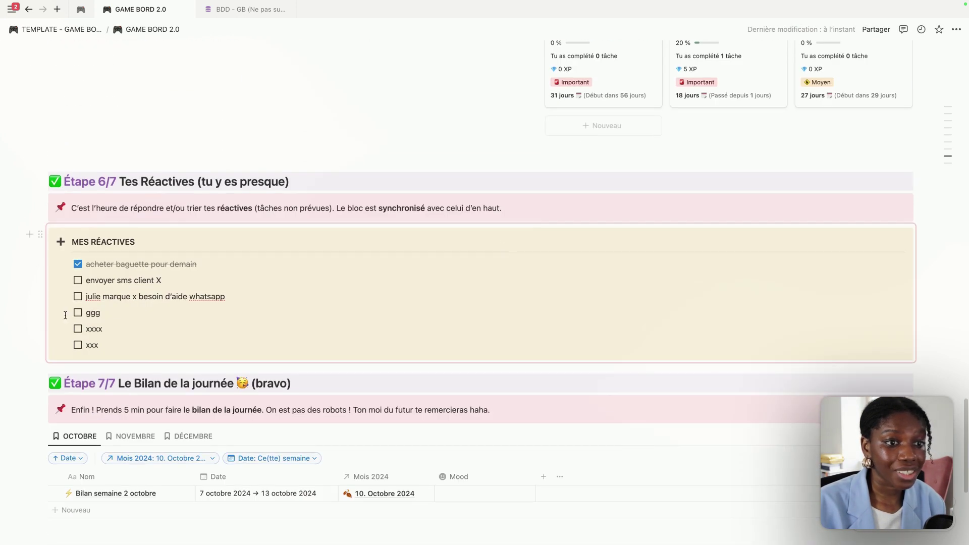
scroll(497, 203, "up", 15)
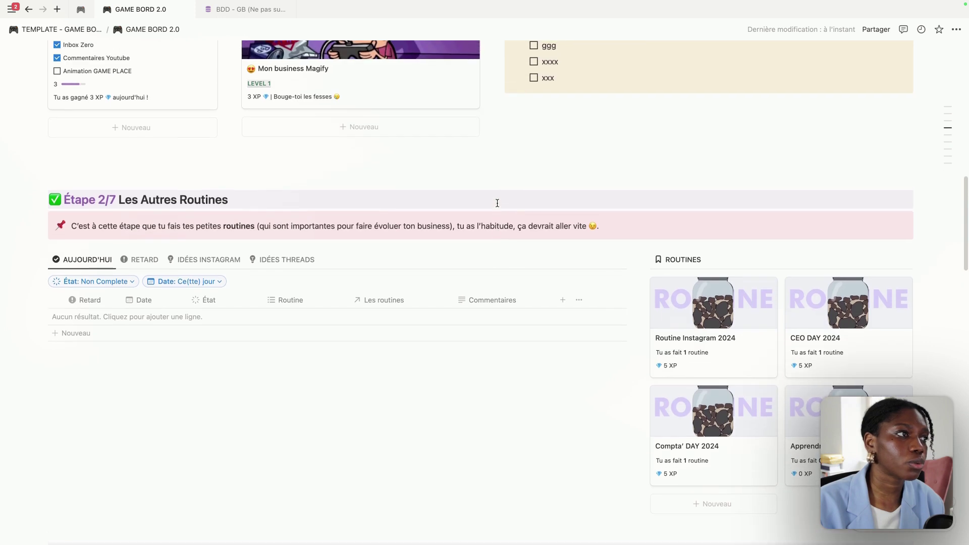
scroll(497, 203, "down", 15)
scroll(222, 256, "up", 4)
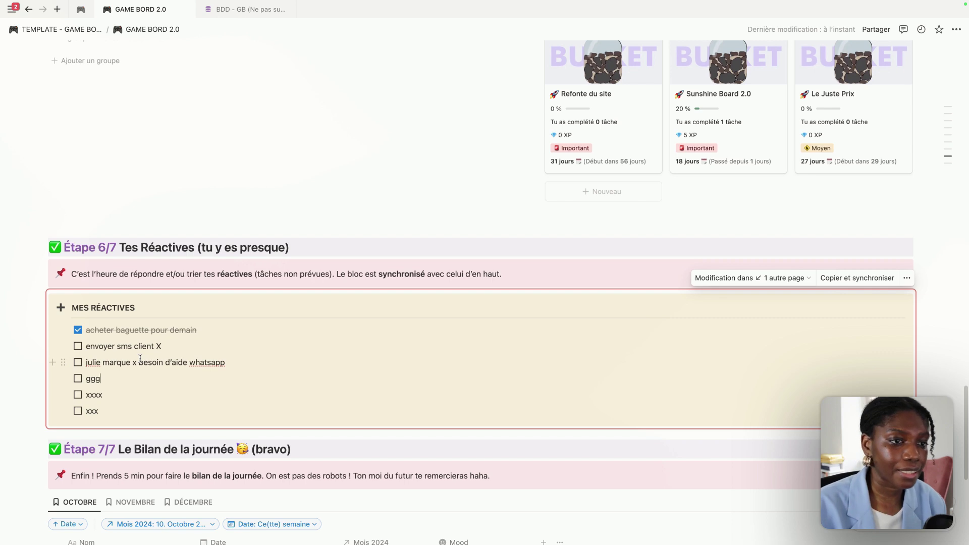
scroll(115, 325, "down", 1)
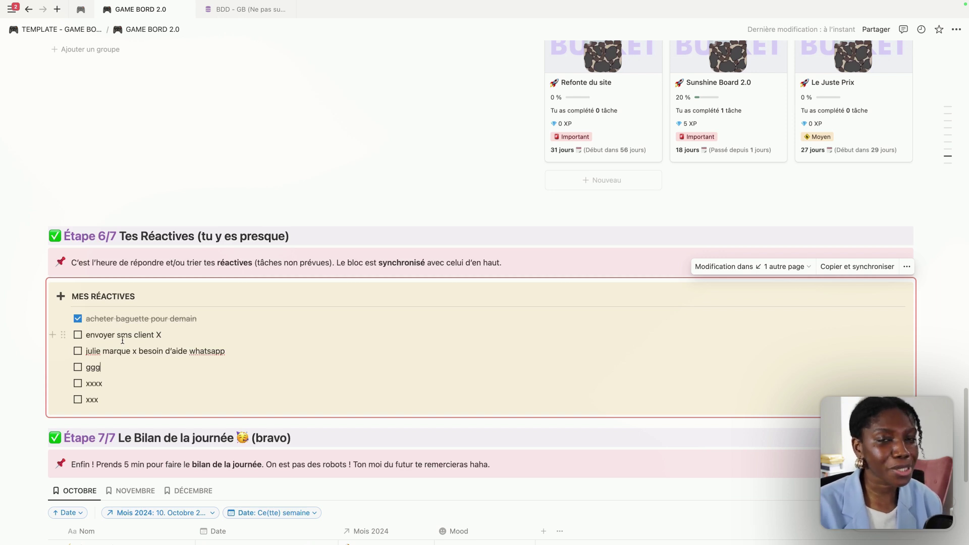
scroll(111, 299, "down", 5)
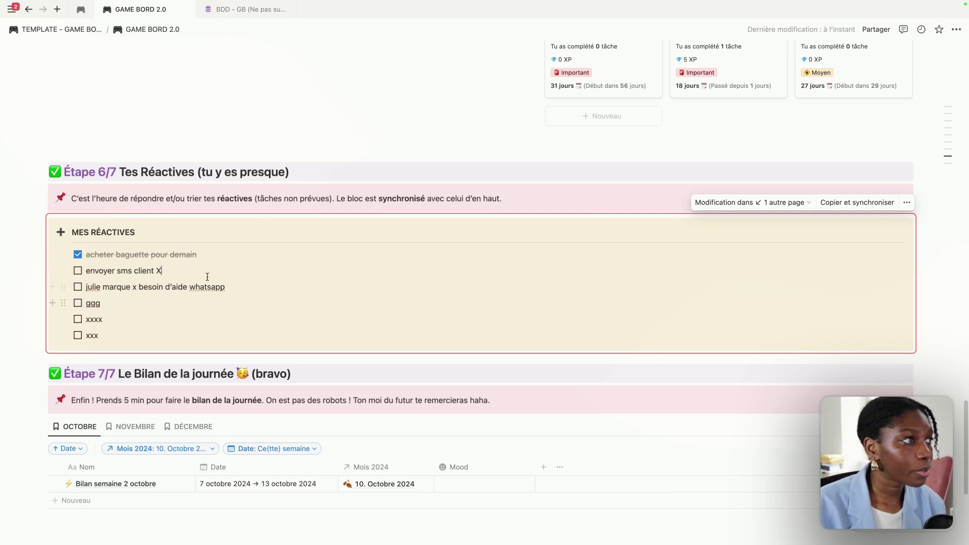
scroll(207, 277, "up", 10)
scroll(180, 260, "down", 10)
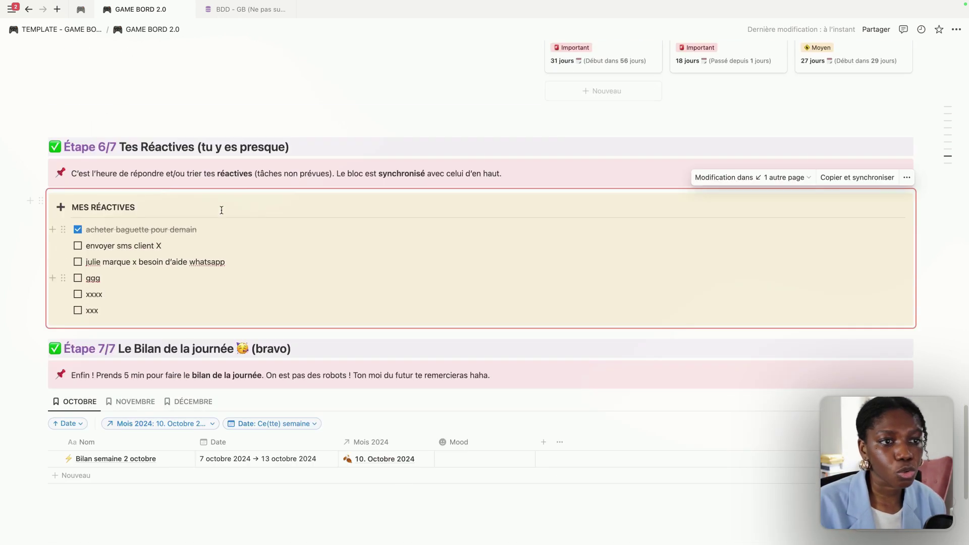
scroll(180, 260, "up", 15)
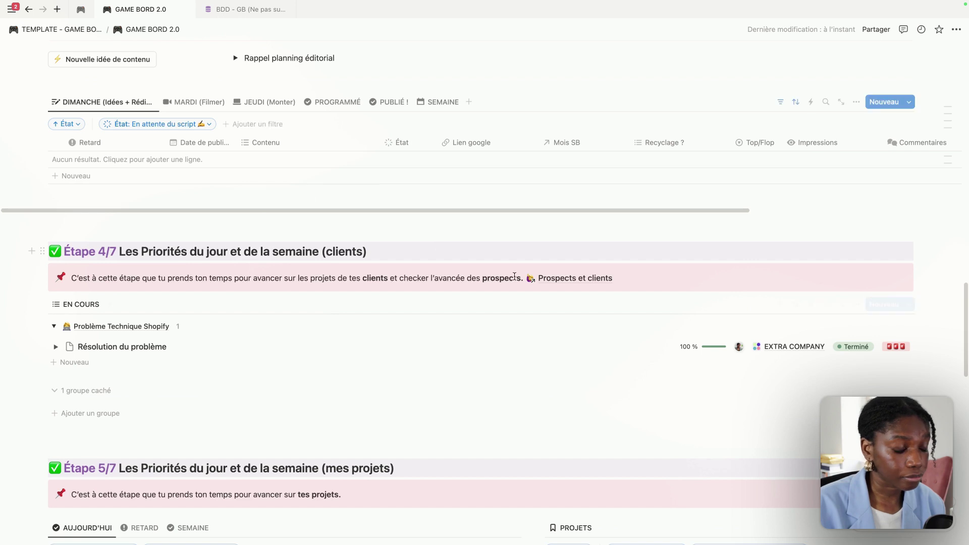
scroll(238, 253, "down", 12)
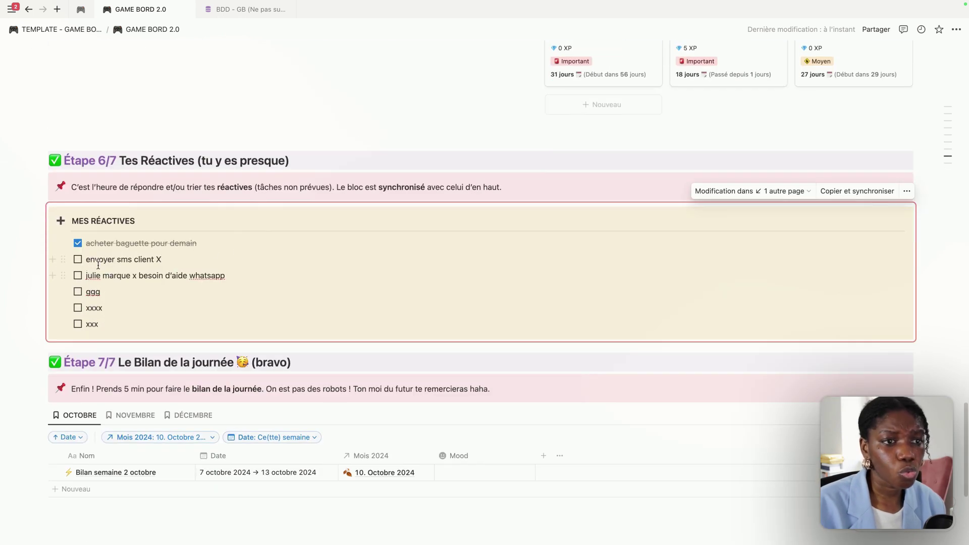
Check off all the remaining tasks in the Mes Réactives list, from envoyer sms client X down to the last xxx
left_click(100, 276)
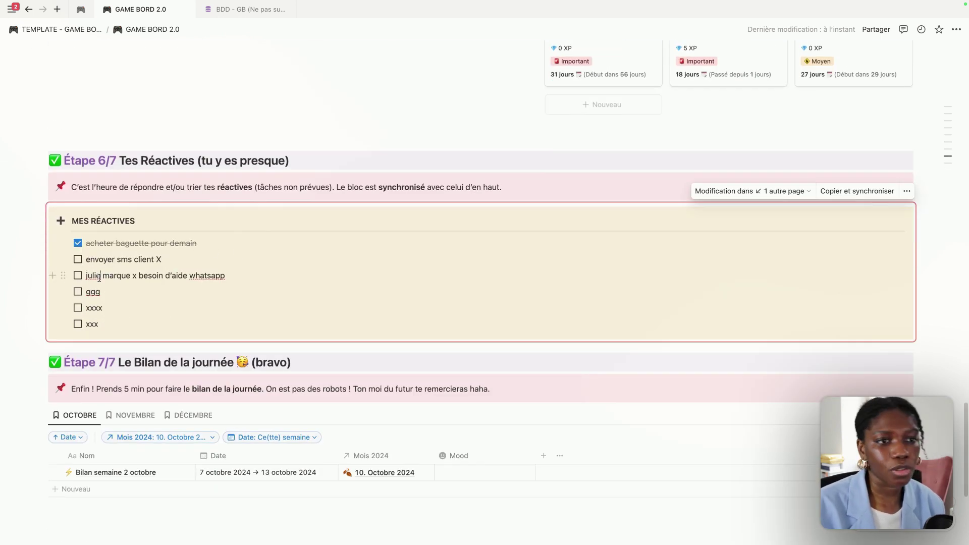
left_click(77, 260)
left_click(79, 277)
left_click(78, 291)
left_click(78, 307)
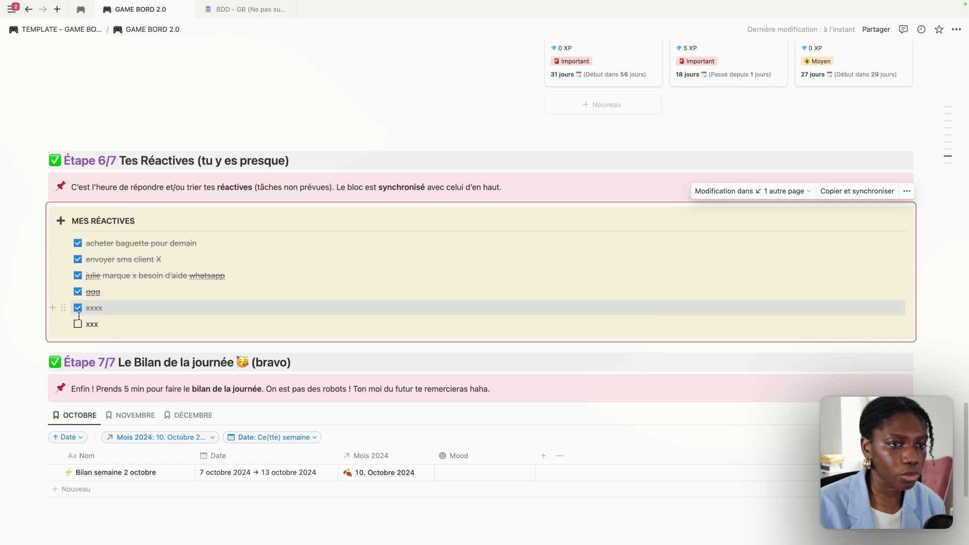
left_click(79, 324)
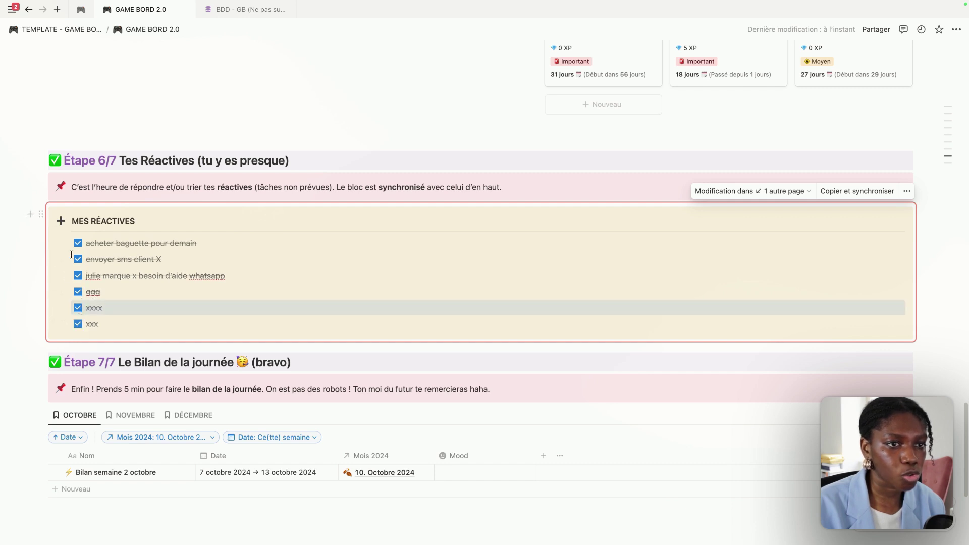
Uncheck every task below envoyer sms client X in the Mes Réactives list and change the ggg item to xxx
left_click(79, 325)
left_click(78, 308)
left_click(77, 292)
scroll(154, 243, "down", 5)
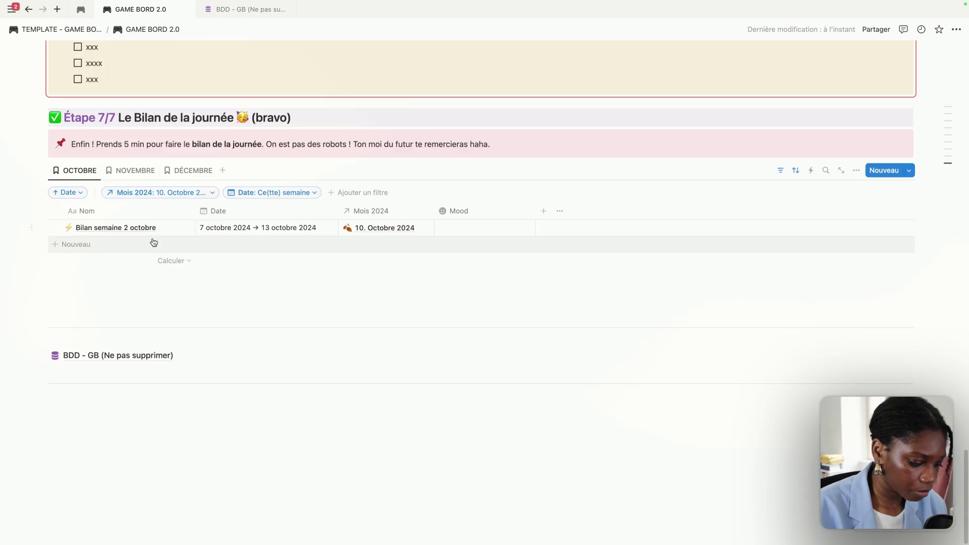
scroll(154, 243, "up", 4)
left_click(154, 246)
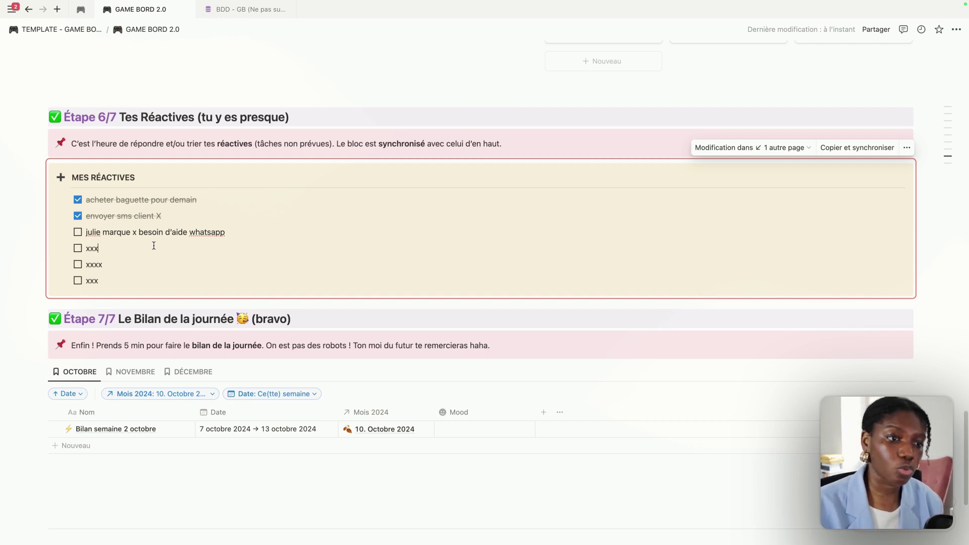
View the NOVEMBRE and DÉCEMBRE reviews in Étape 7/7 Le Bilan de la journée and return to the OCTOBRE view
scroll(171, 264, "down", 3)
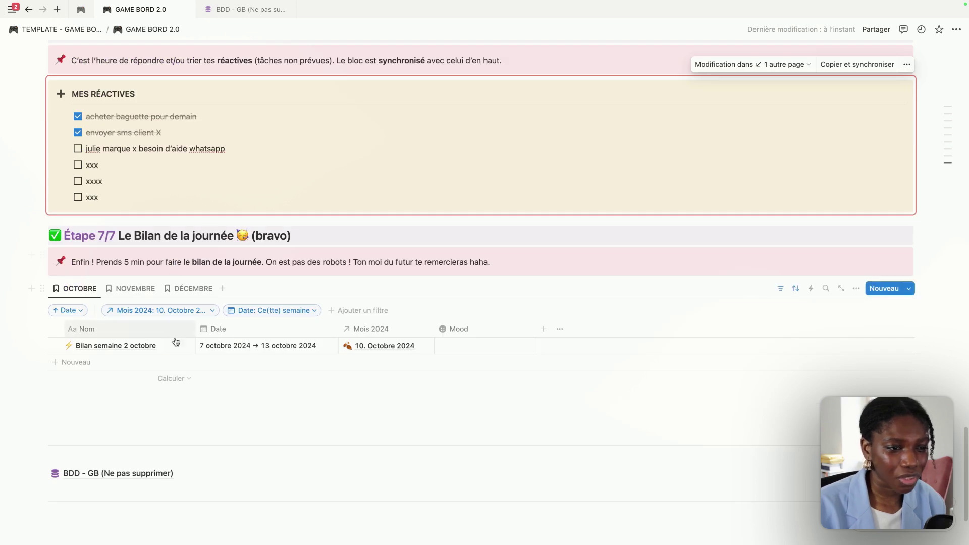
left_click(132, 288)
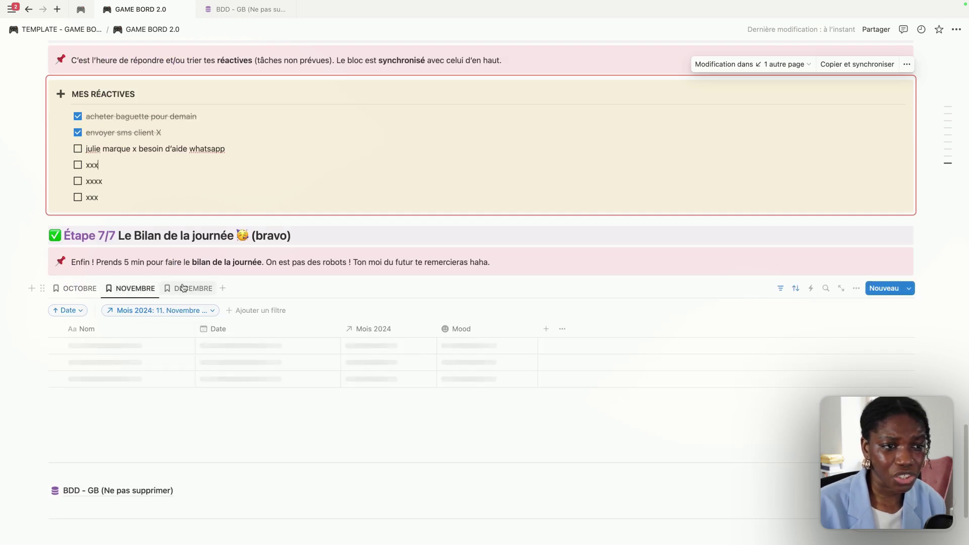
left_click(200, 288)
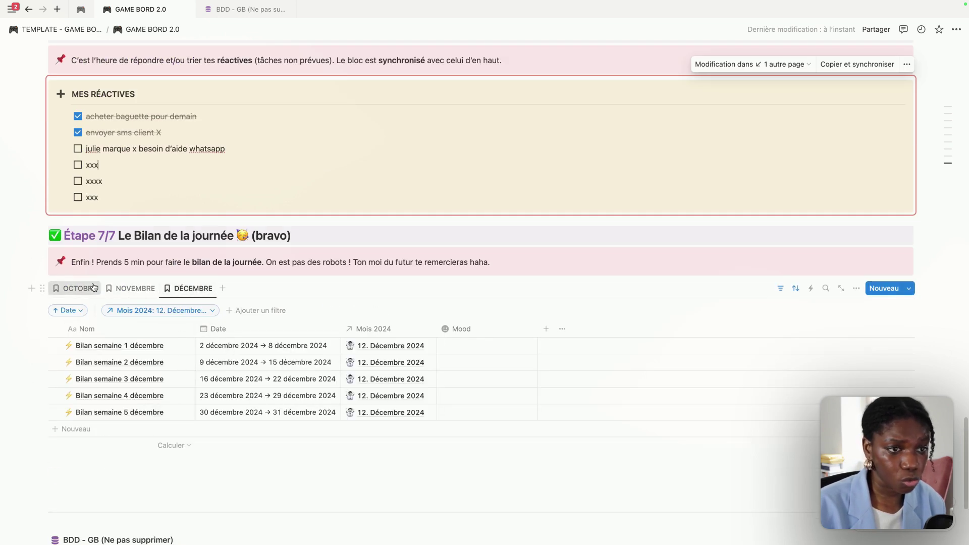
left_click(76, 289)
Open the Bilan semaine 2 octobre page, look through its weekday sections and weekly review blocks, and close it
left_click(173, 346)
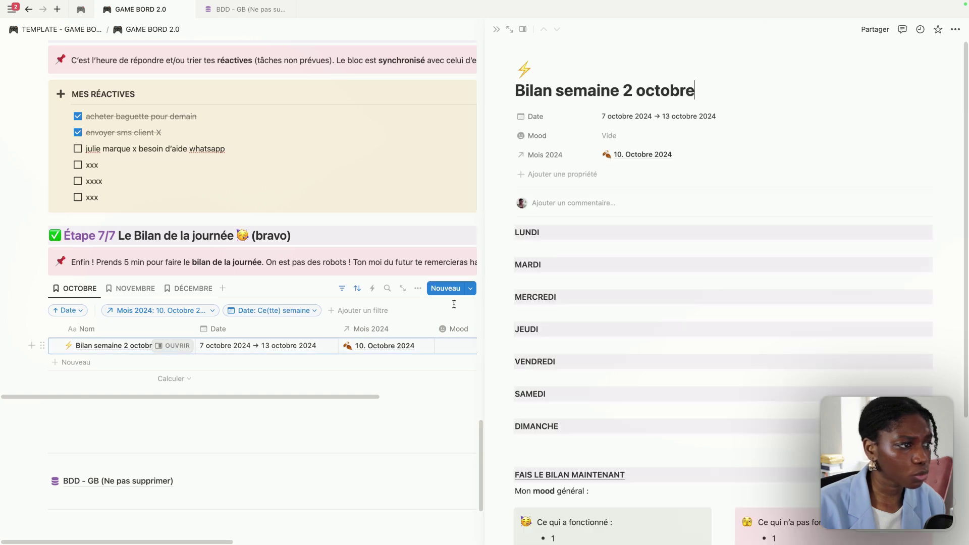
left_click(553, 248)
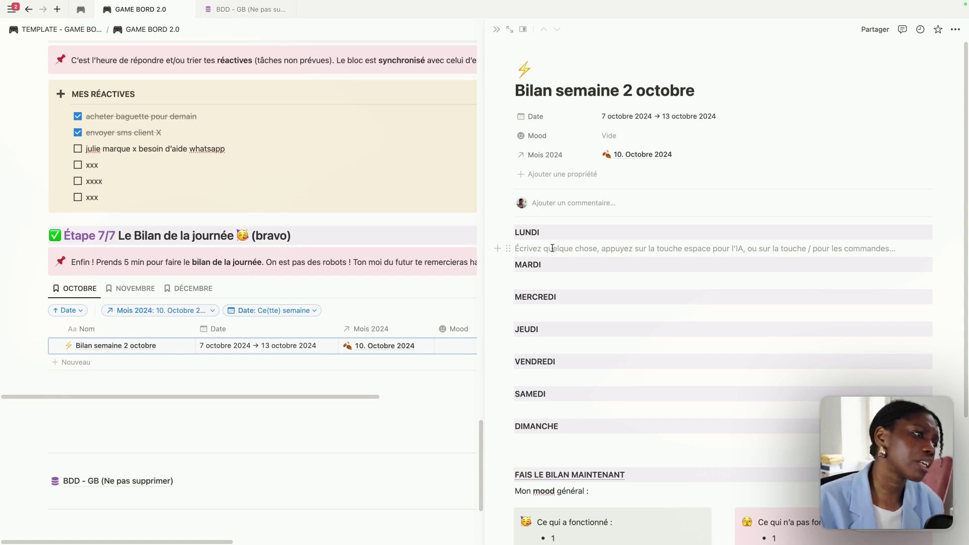
scroll(558, 365, "down", 5)
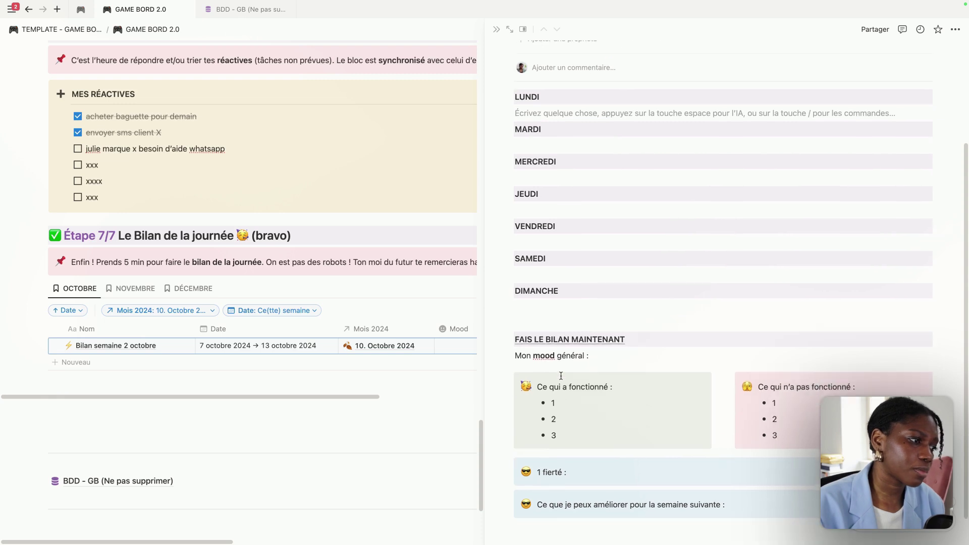
scroll(498, 31, "up", 5)
left_click(496, 30)
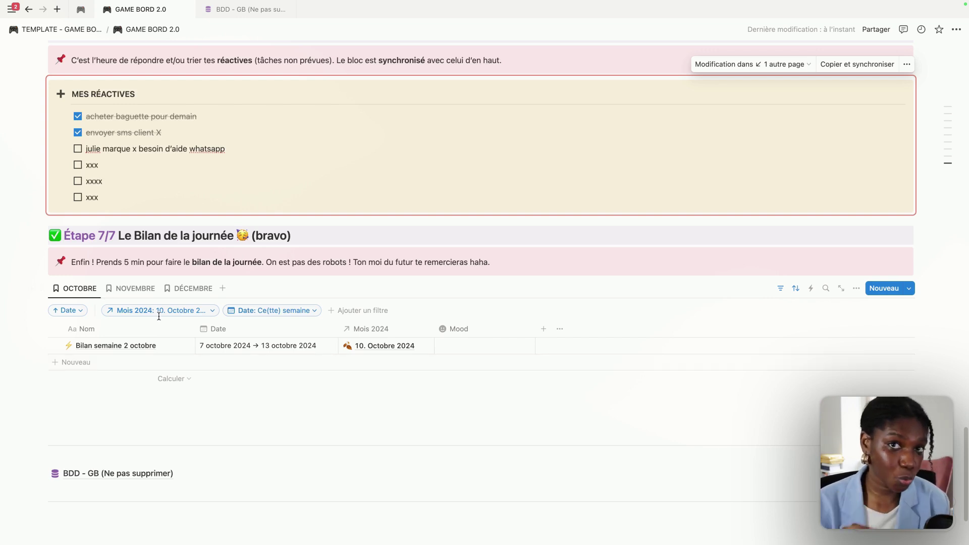
Open the BDD - GB (Ne pas supprimer) page from the navigation links of GAME BORD 2.0
scroll(235, 260, "up", 15)
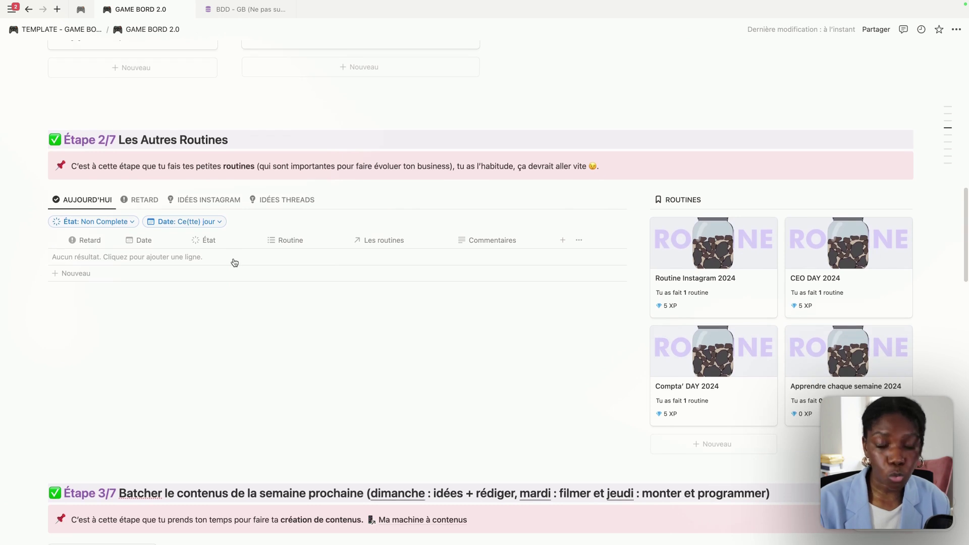
scroll(234, 263, "up", 1)
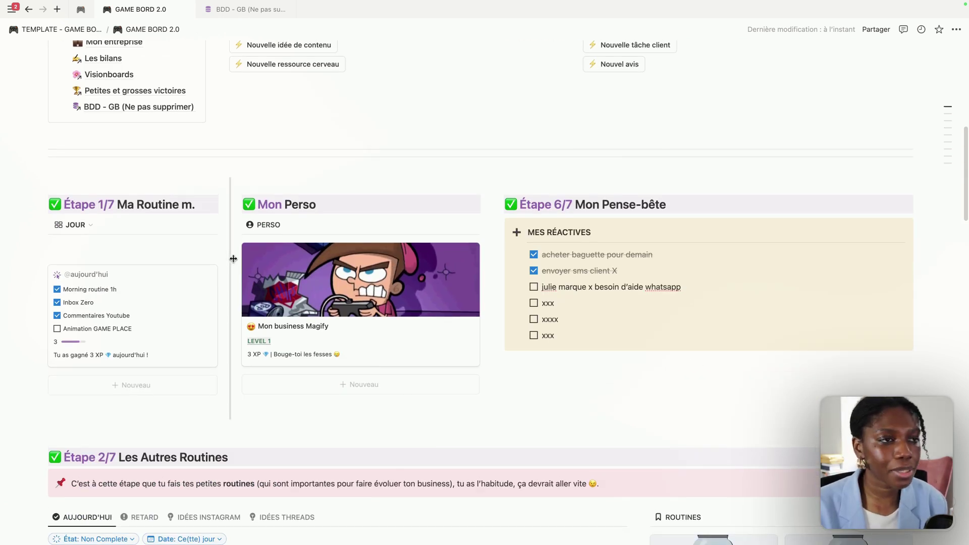
scroll(233, 259, "down", 1)
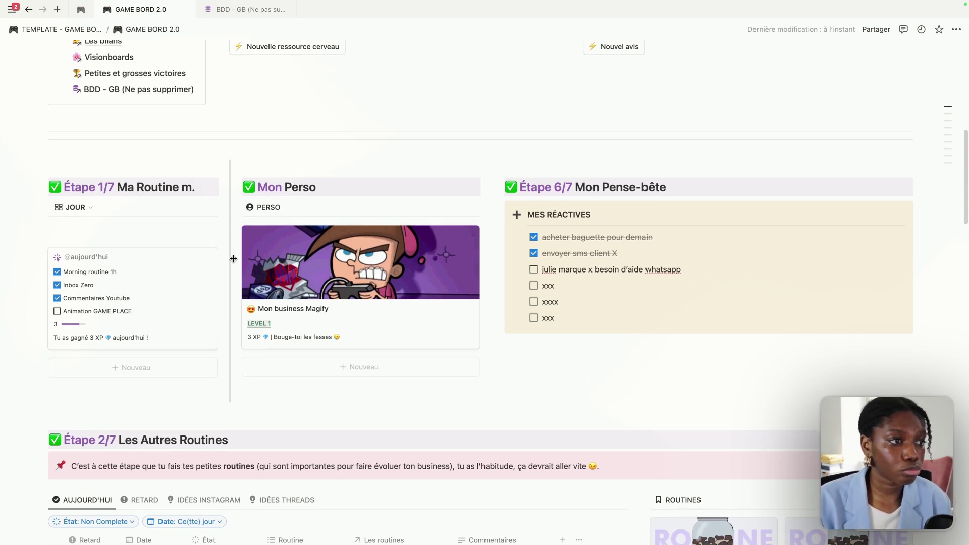
scroll(234, 259, "up", 5)
scroll(234, 259, "up", 5)
scroll(233, 259, "down", 2)
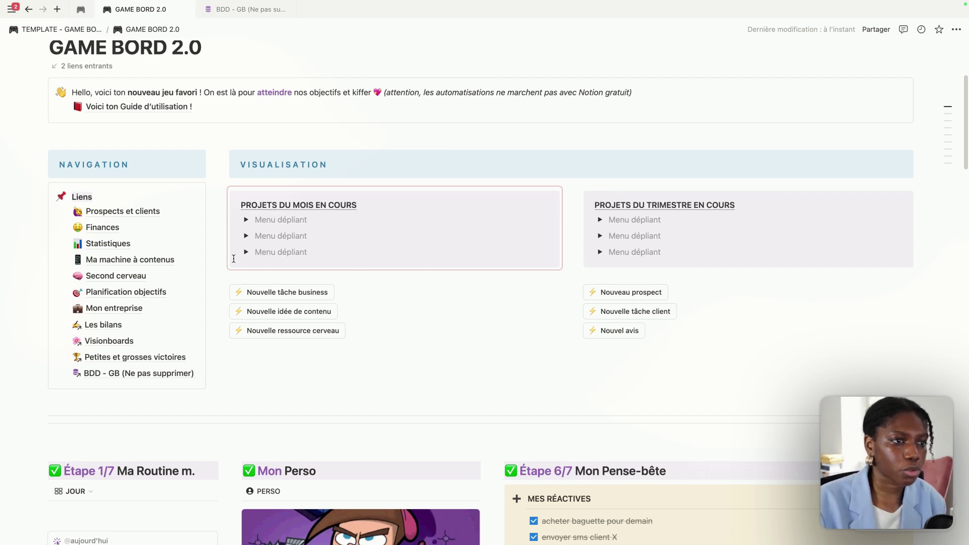
left_click(119, 373)
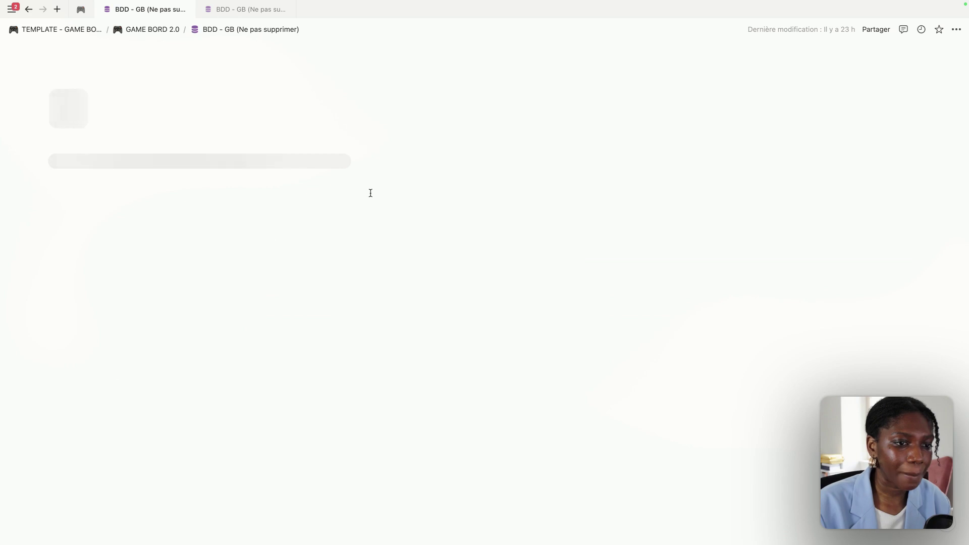
Look over the database page's gamification points and its TIMING, GÉRER SON BUDGET and S'ORGANISER sections
scroll(354, 187, "down", 1)
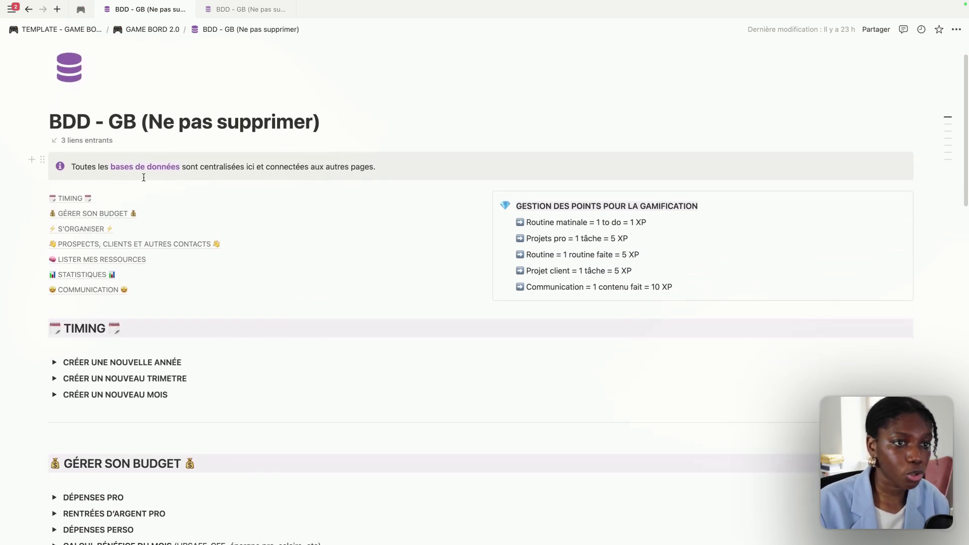
scroll(143, 177, "down", 5)
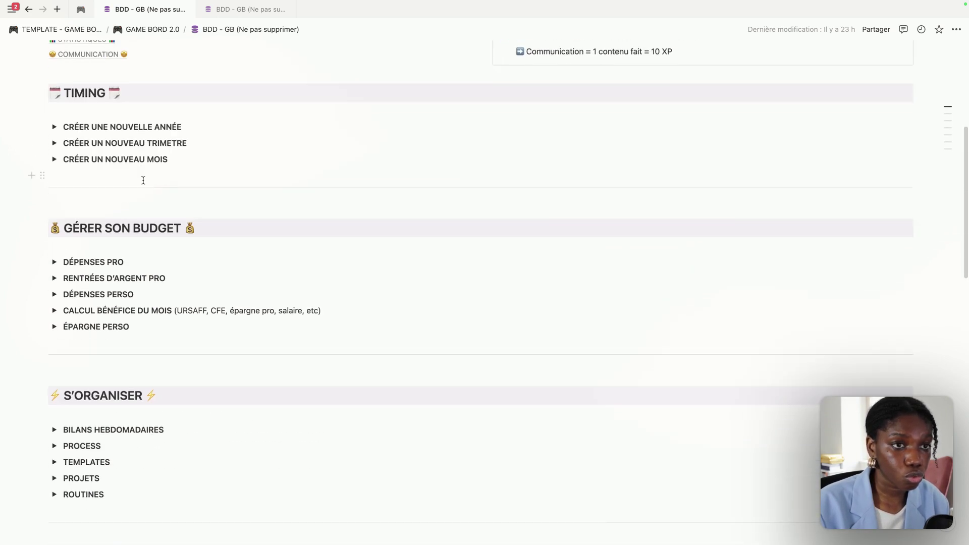
scroll(143, 182, "down", 5)
scroll(144, 186, "up", 6)
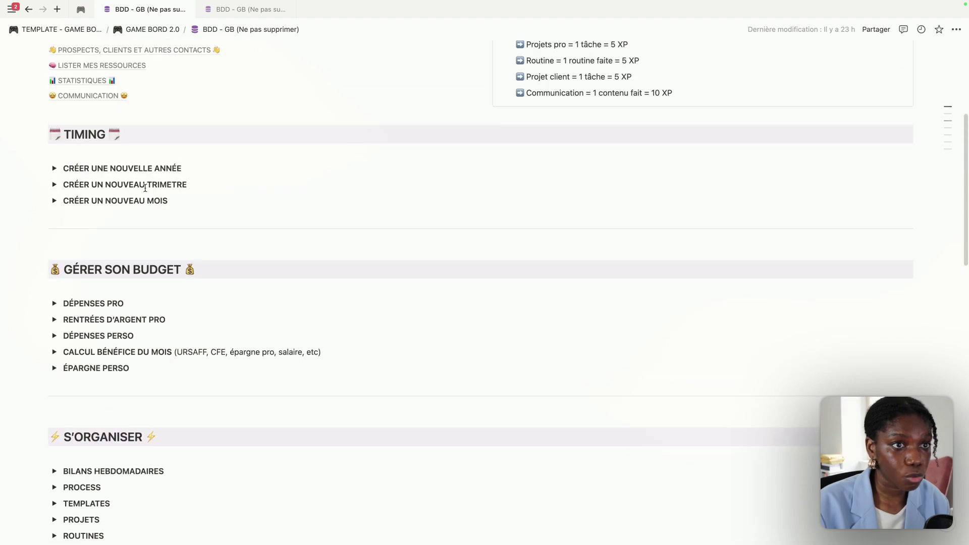
scroll(145, 188, "up", 2)
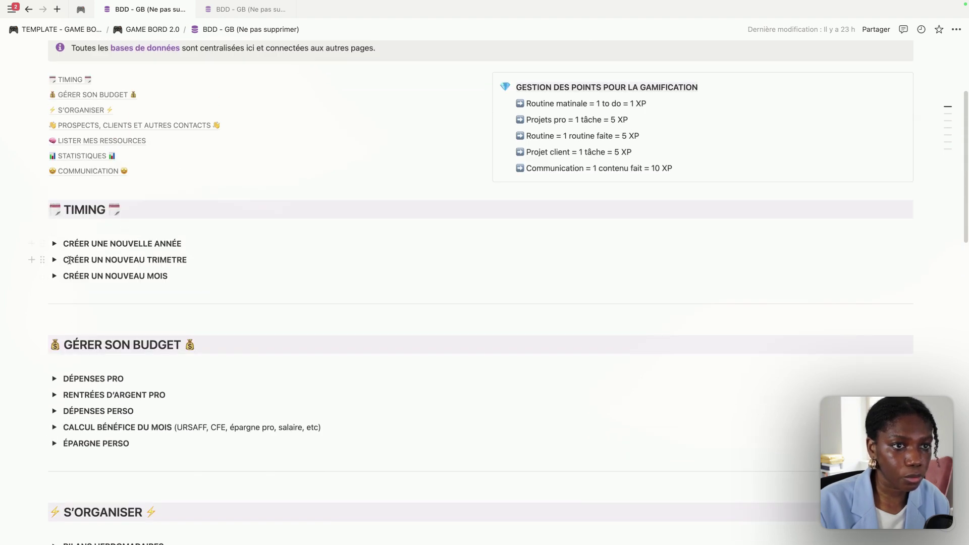
Expand CRÉER UNE NOUVELLE ANNÉE, examine the Années GB table and collapse the section again
left_click(54, 243)
scroll(144, 272, "down", 1)
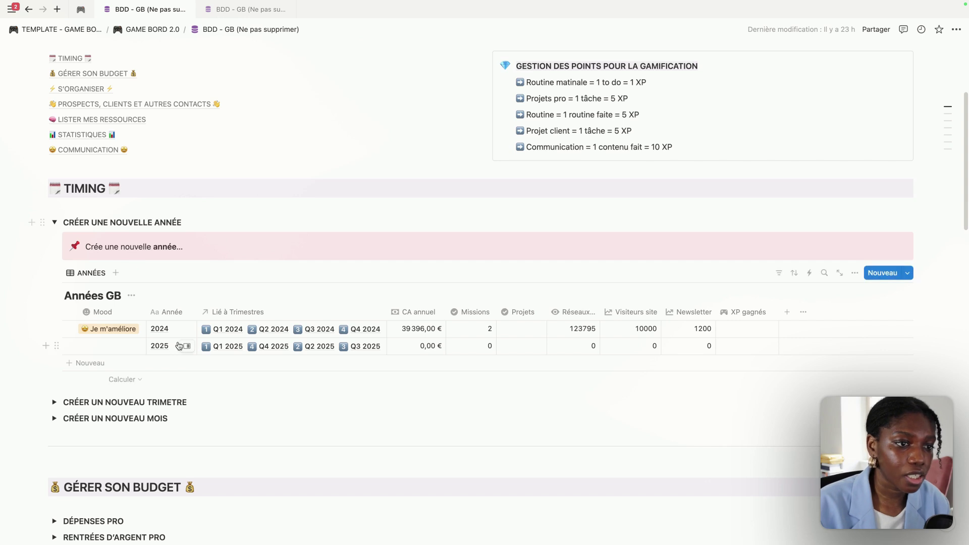
scroll(181, 323, "down", 1)
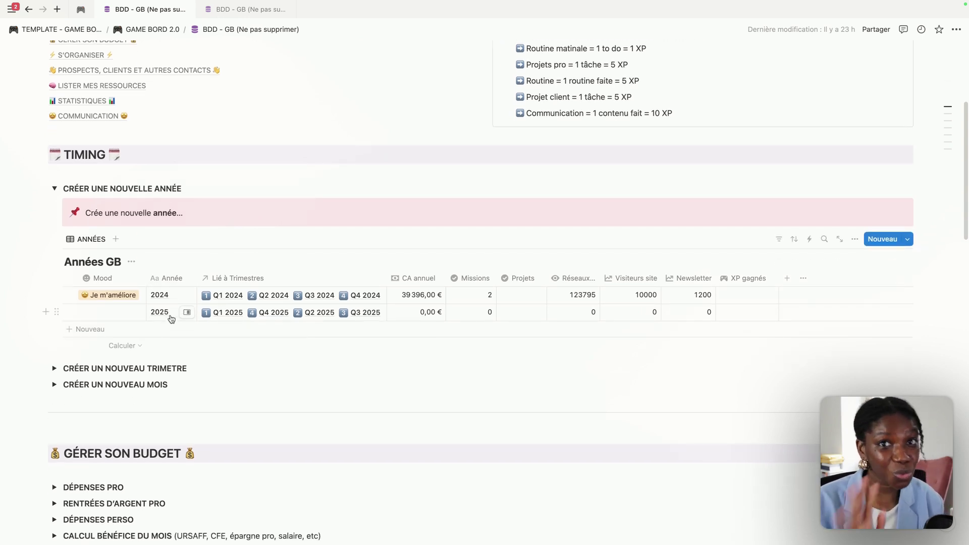
scroll(411, 223, "down", 2)
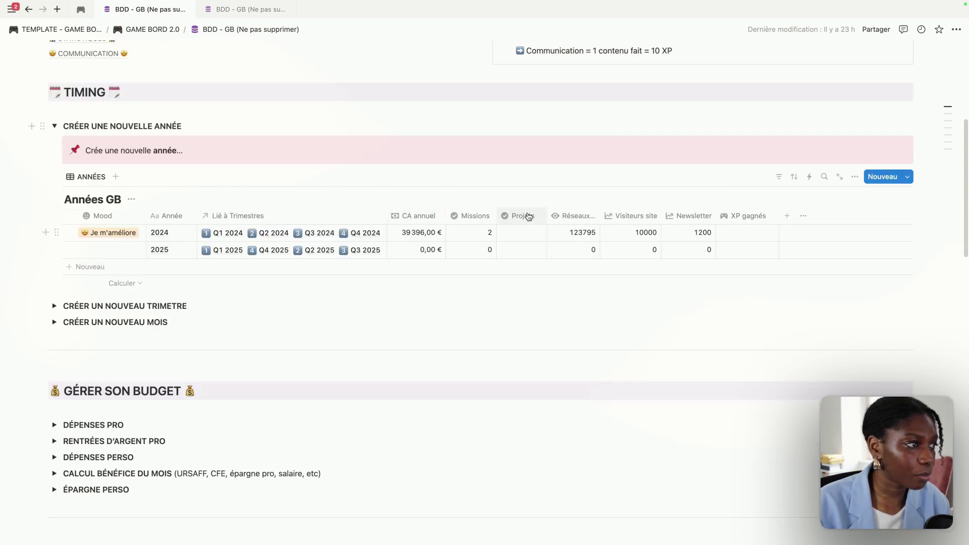
scroll(406, 276, "up", 3)
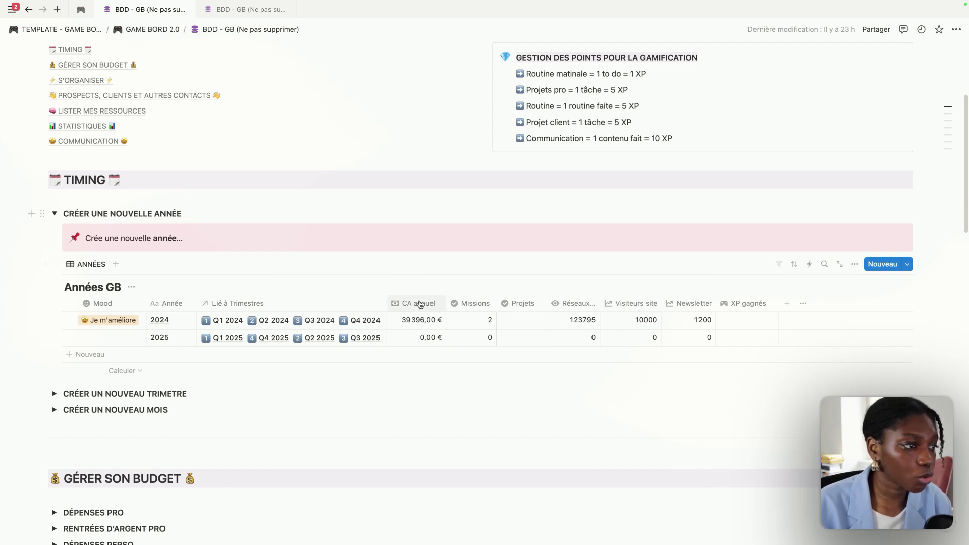
left_click(54, 214)
Expand CRÉER UN NOUVEAU TRIMETRE and CRÉER UN NOUVEAU MOIS one after the other, examine their tables and collapse both
left_click(54, 230)
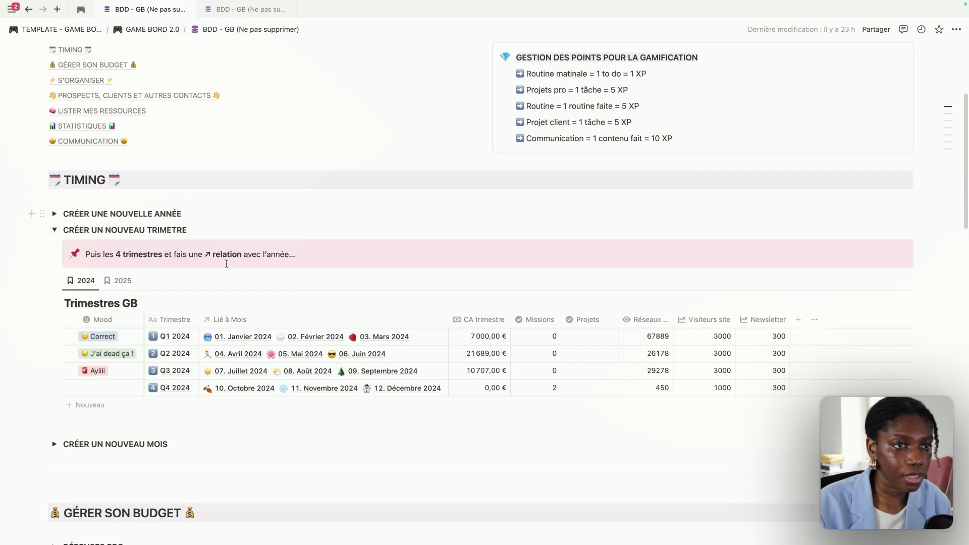
left_click(55, 230)
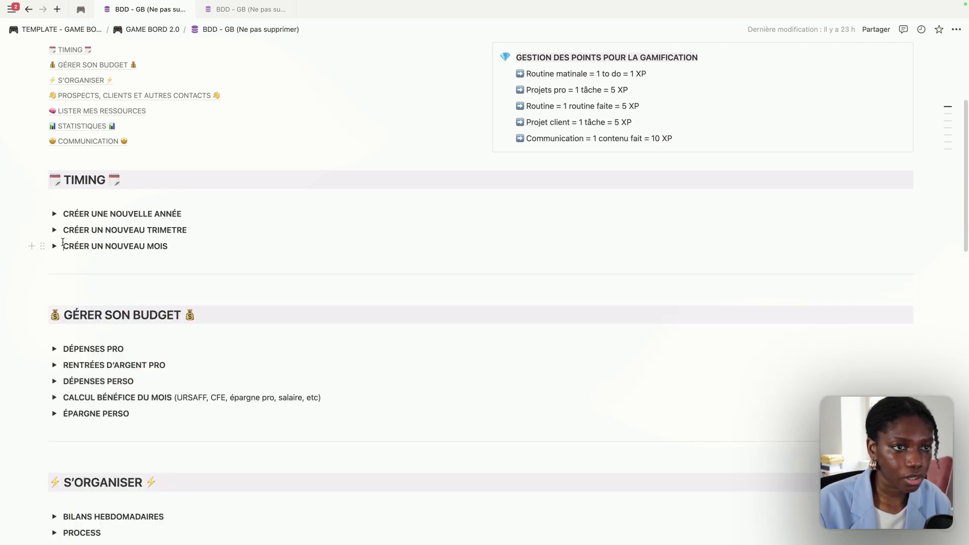
left_click(54, 246)
scroll(134, 303, "down", 5)
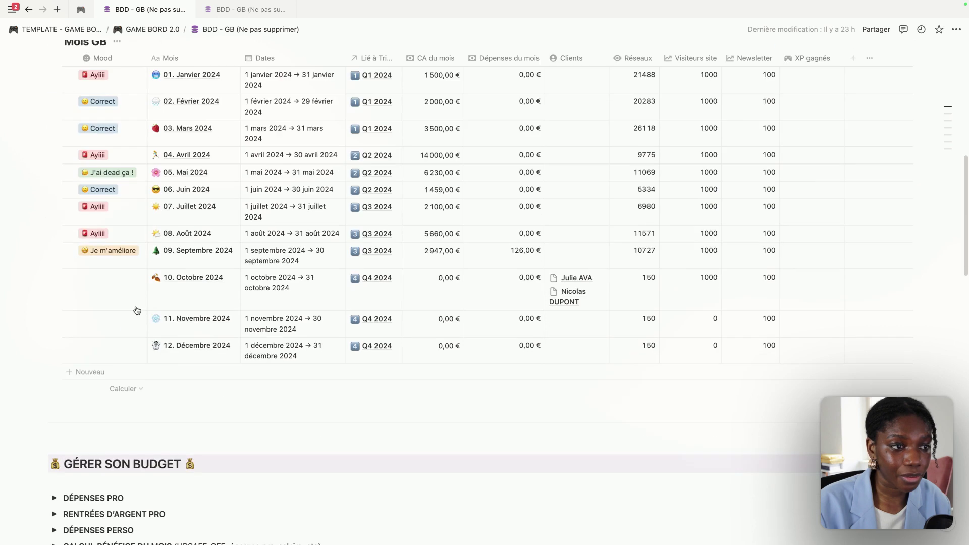
scroll(137, 311, "up", 3)
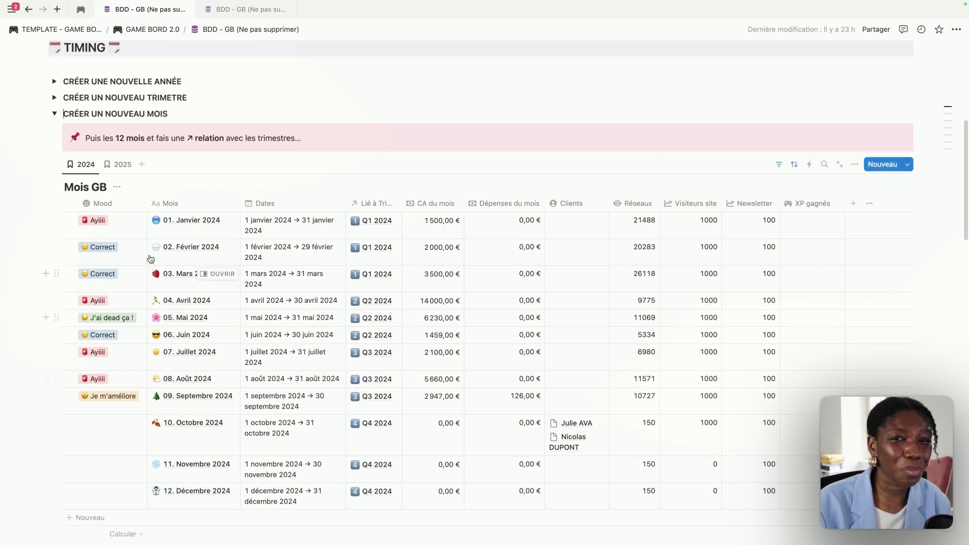
left_click(55, 113)
scroll(81, 161, "up", 5)
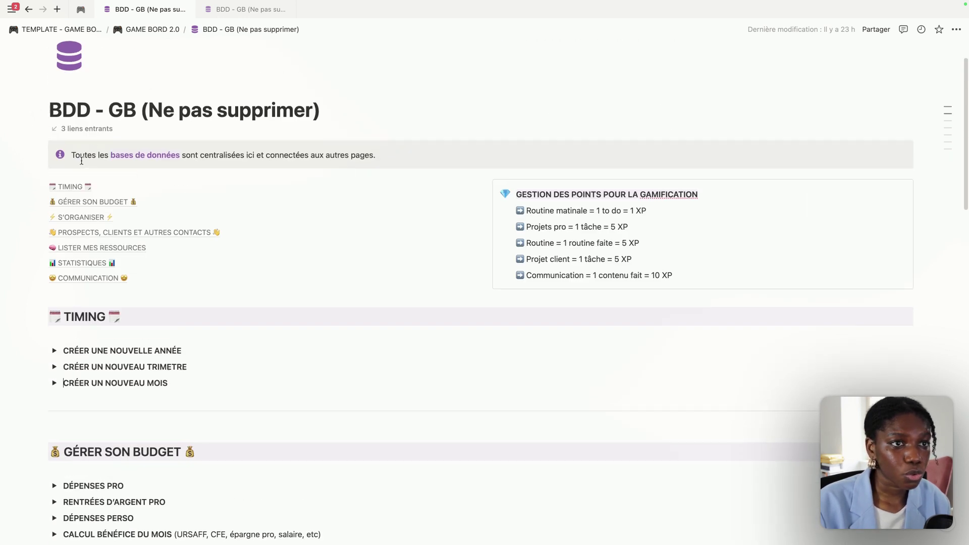
Look over the remaining sections of the database page and return to the GAME BORD 2.0 page
scroll(138, 284, "down", 4)
scroll(137, 281, "down", 10)
scroll(138, 288, "up", 15)
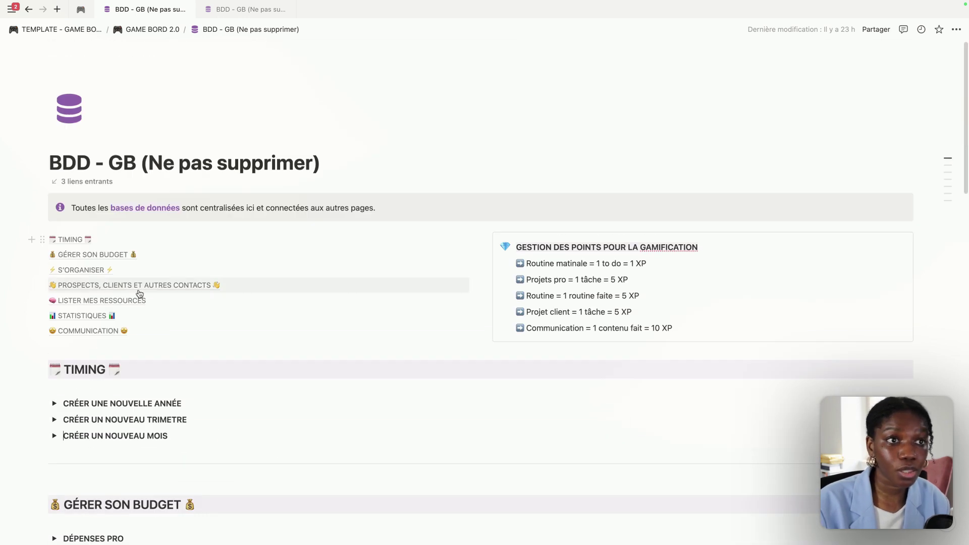
left_click(142, 30)
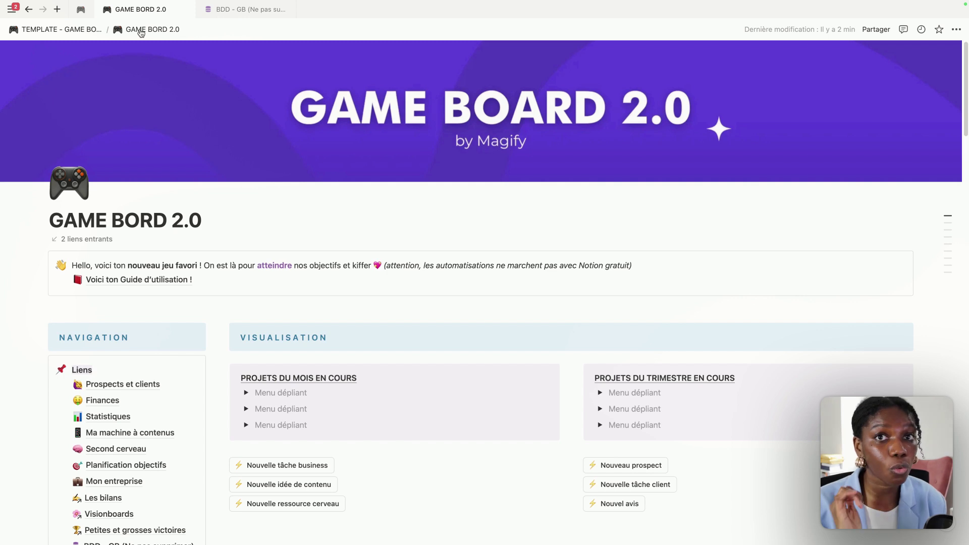
Open the Les bilans page and examine its weekly reviews and the Mois GB gallery of monthly reviews
scroll(255, 137, "down", 3)
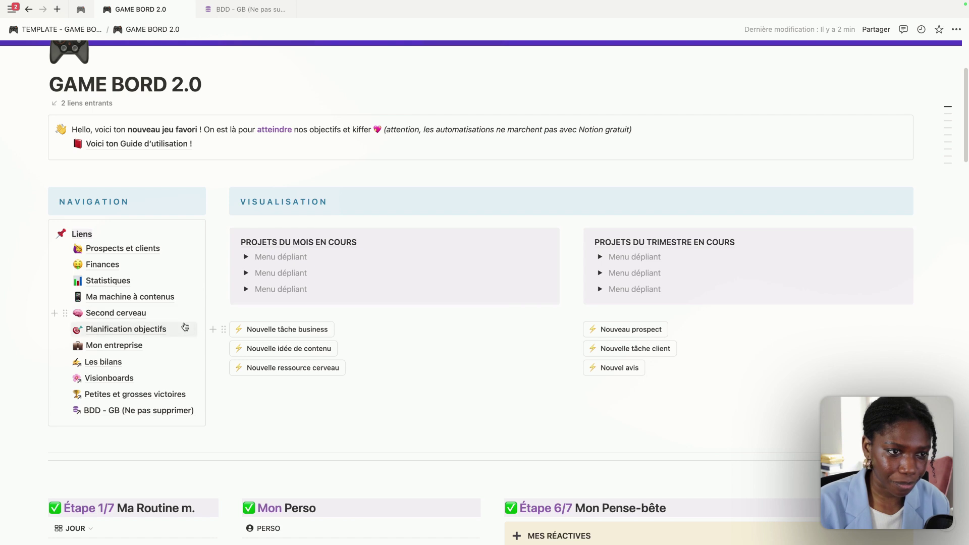
left_click(119, 361)
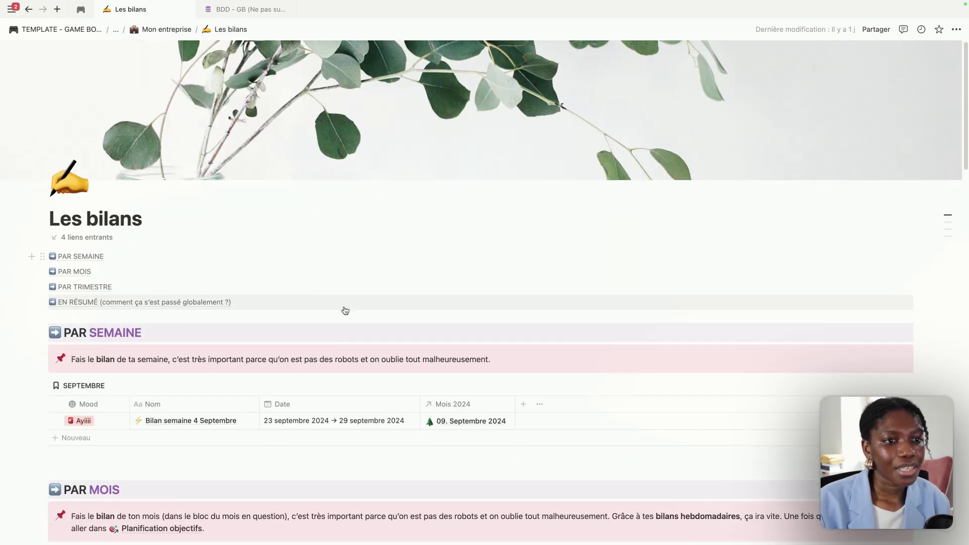
scroll(345, 311, "down", 2)
scroll(234, 260, "down", 6)
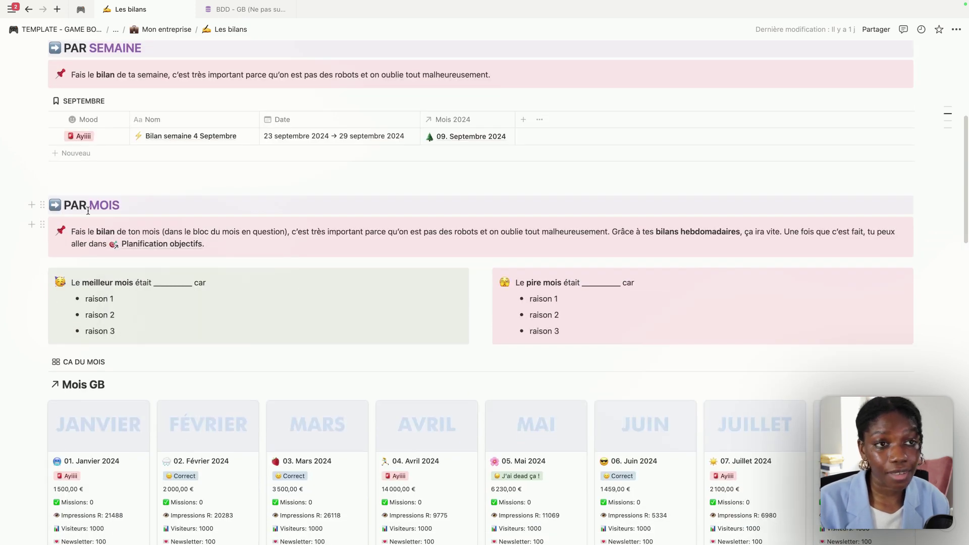
scroll(320, 256, "down", 7)
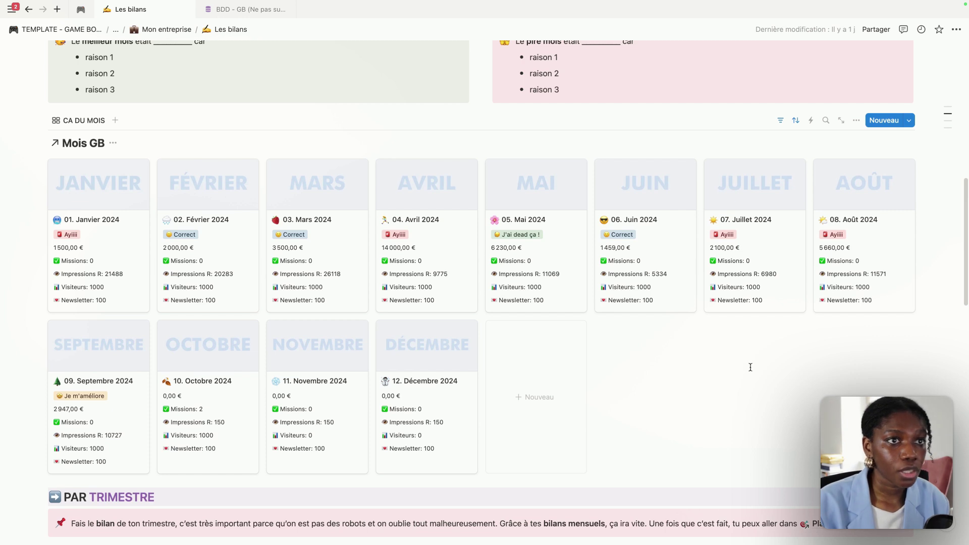
scroll(233, 225, "up", 3)
scroll(233, 225, "down", 4)
scroll(206, 217, "up", 1)
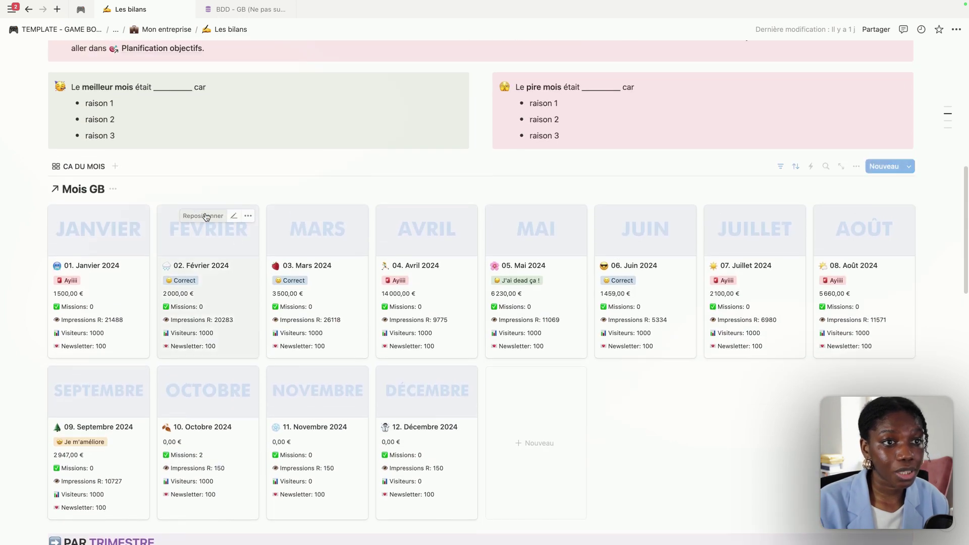
scroll(205, 217, "down", 6)
scroll(189, 216, "up", 3)
scroll(153, 188, "up", 1)
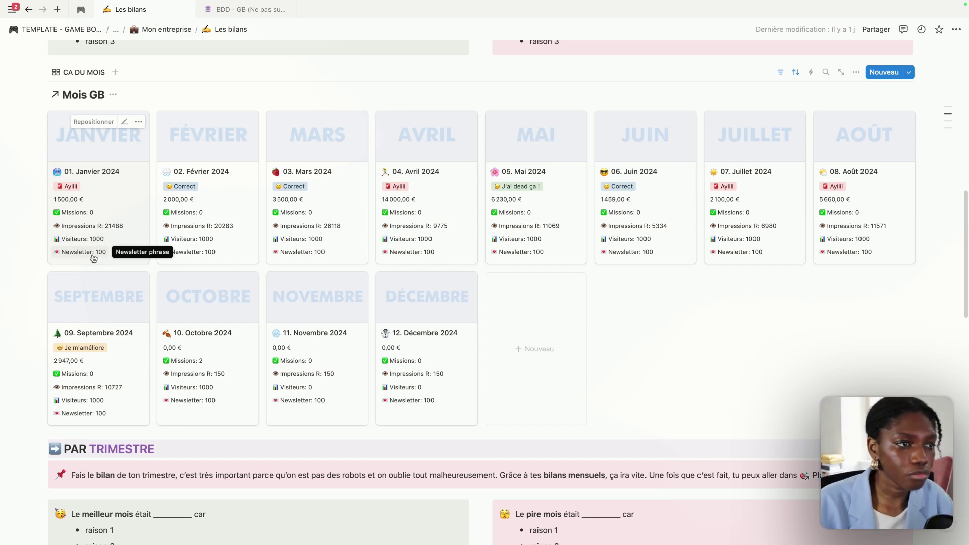
Hide the Newsletter phrase property in the Mois GB gallery and show it again
left_click(862, 72)
left_click(858, 188)
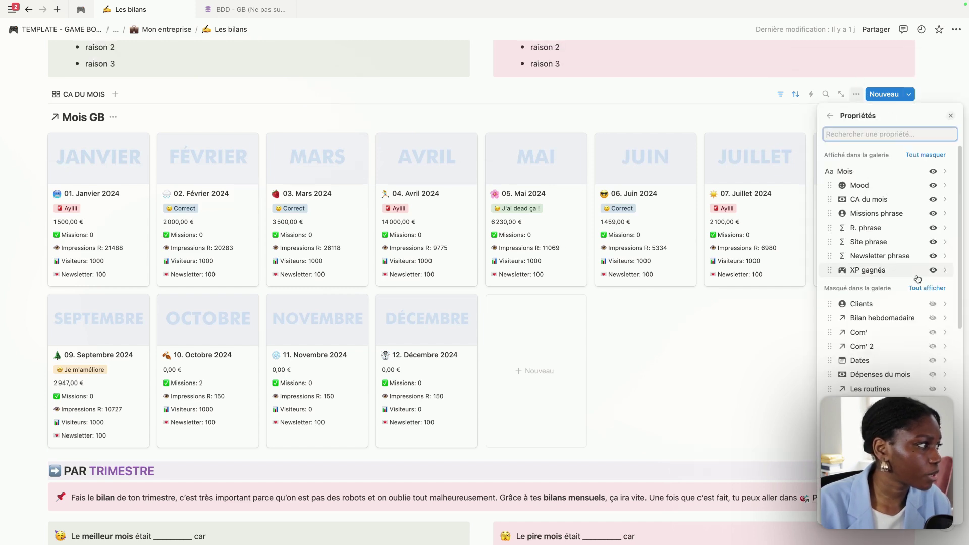
left_click(934, 257)
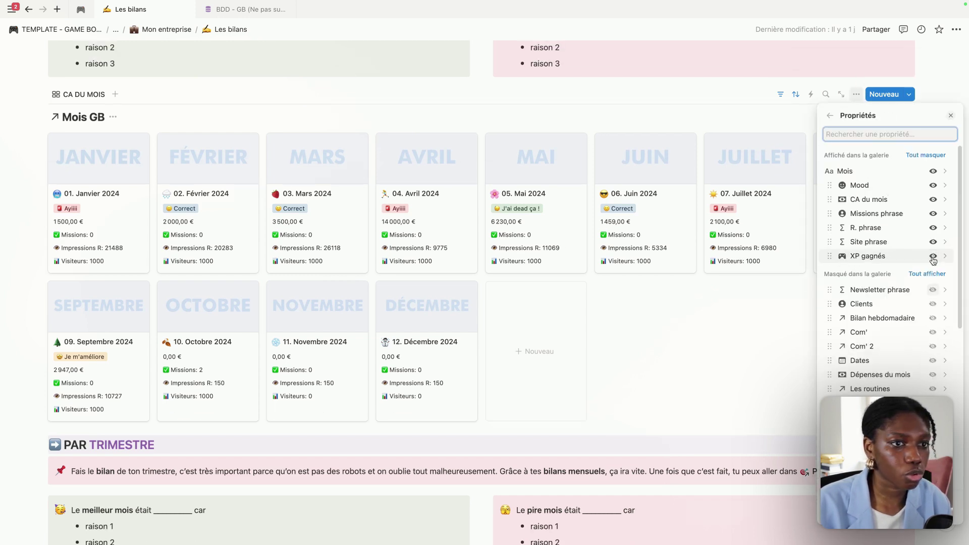
left_click(385, 111)
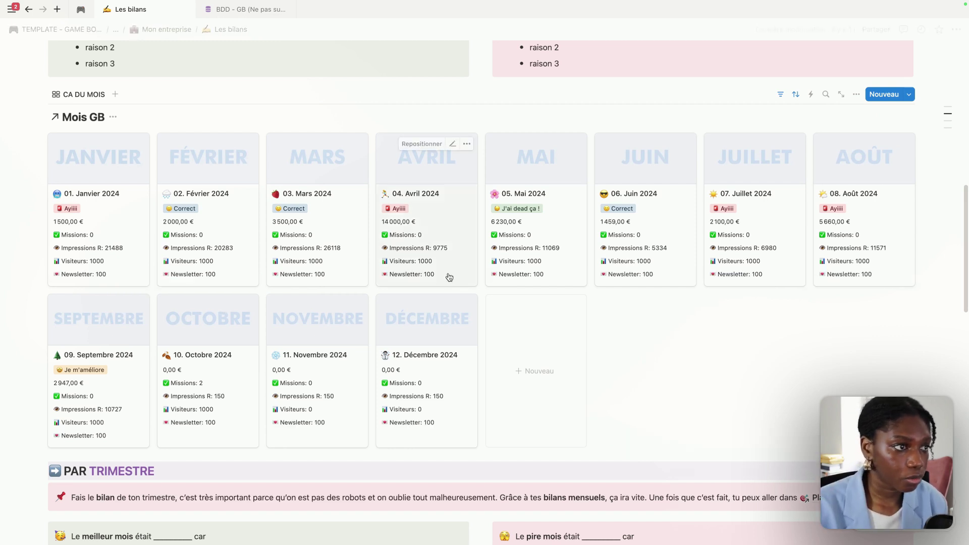
Look through the quarterly reviews, yearly summary and 2025 vision block of Les bilans, and return to GAME BORD 2.0
scroll(447, 263, "down", 10)
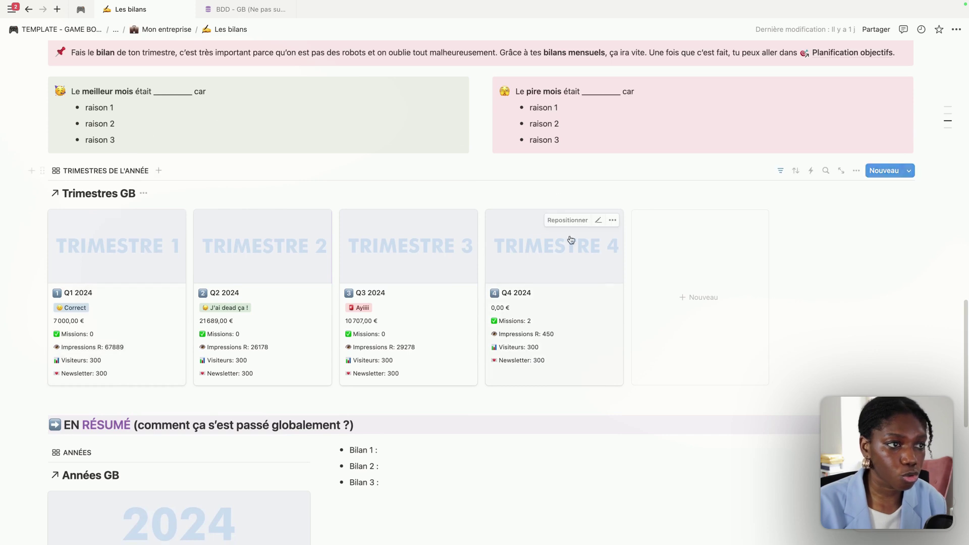
scroll(210, 194, "down", 10)
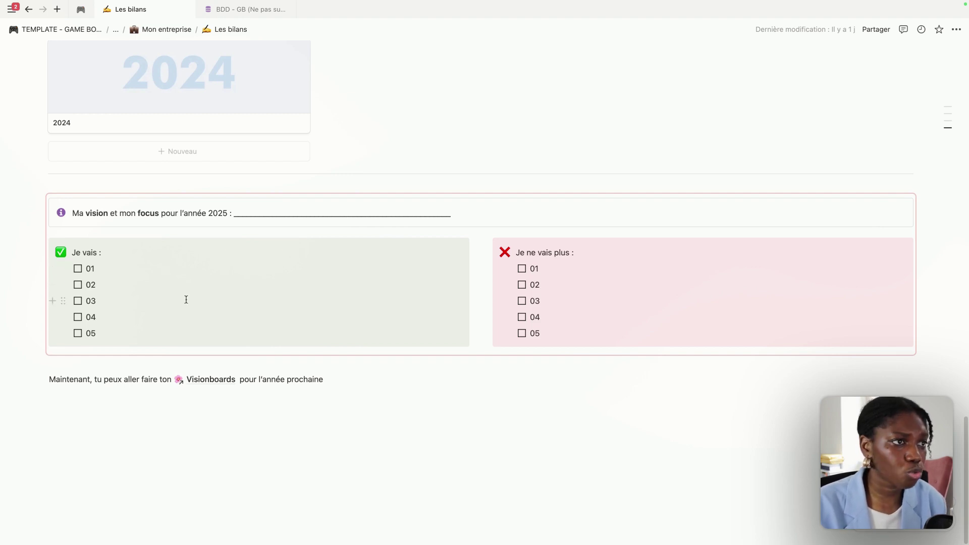
scroll(196, 286, "up", 15)
key("super+bracketleft")
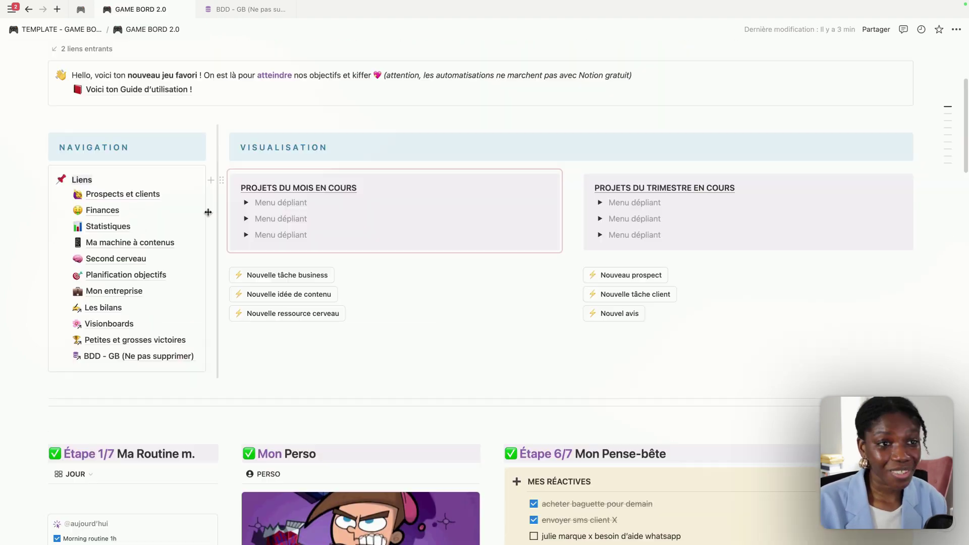
Open the Prospects et clients page and look through its prospect board, client to-dos, contact tracking and review tracking
left_click(131, 198)
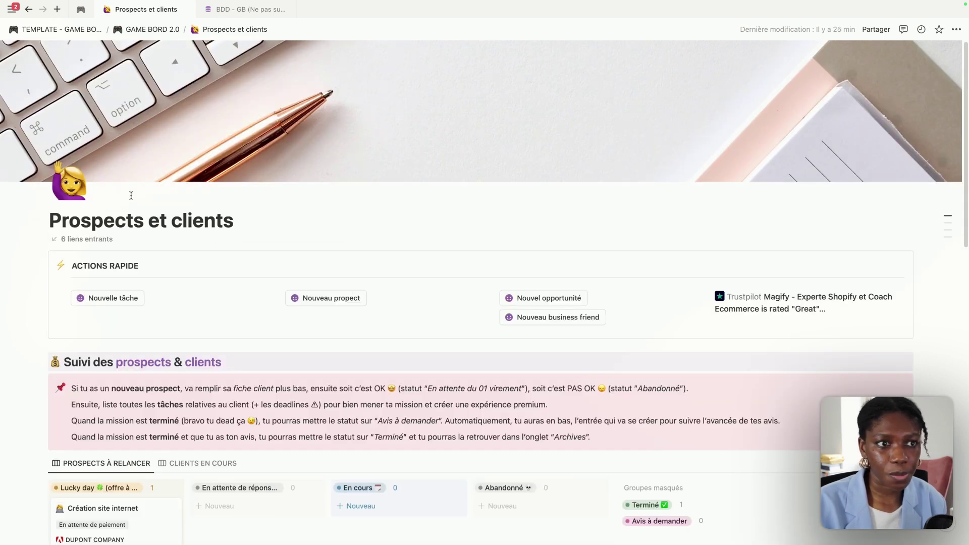
scroll(130, 195, "down", 8)
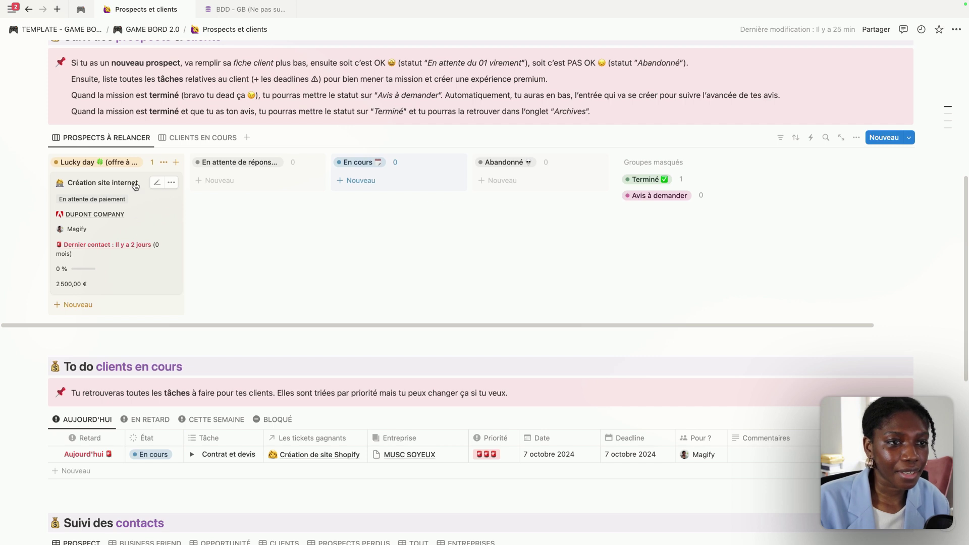
scroll(212, 177, "down", 6)
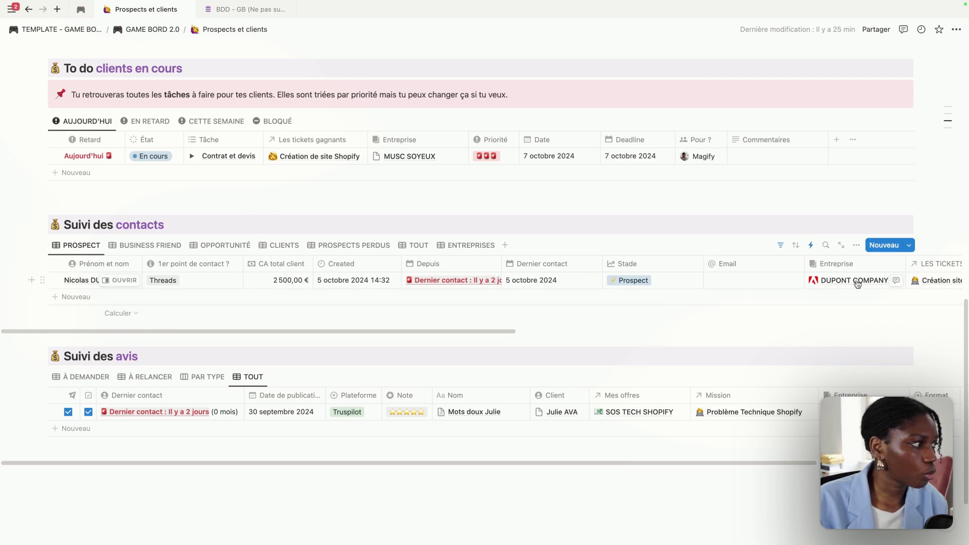
Open the Création site internet card in the prospect board and examine its properties, client tasks and payment status options
scroll(303, 323, "up", 2)
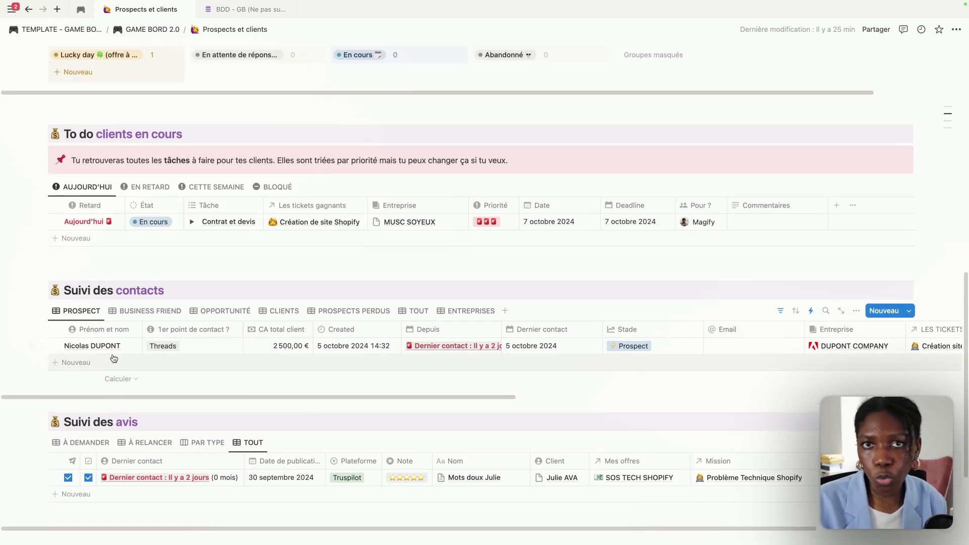
scroll(124, 348, "up", 5)
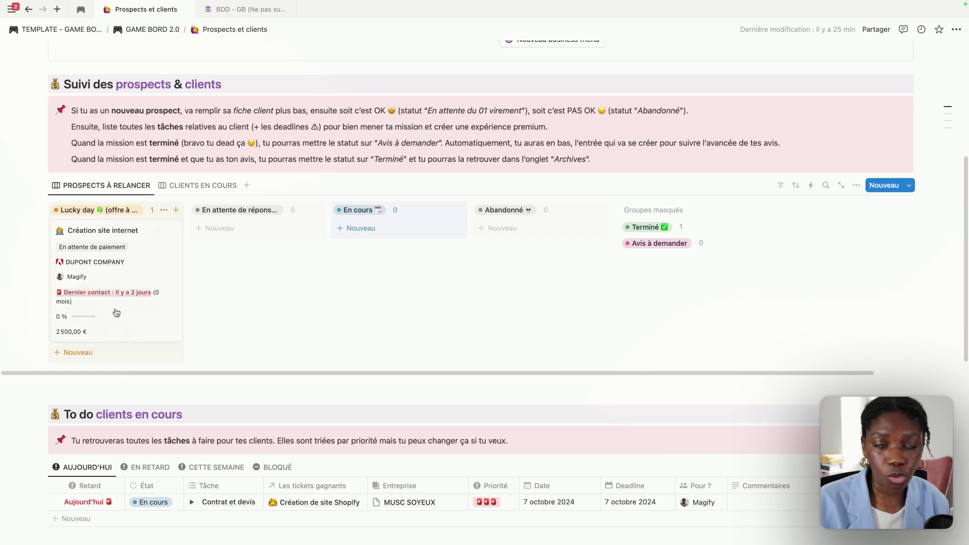
scroll(193, 408, "down", 3)
scroll(193, 408, "down", 3)
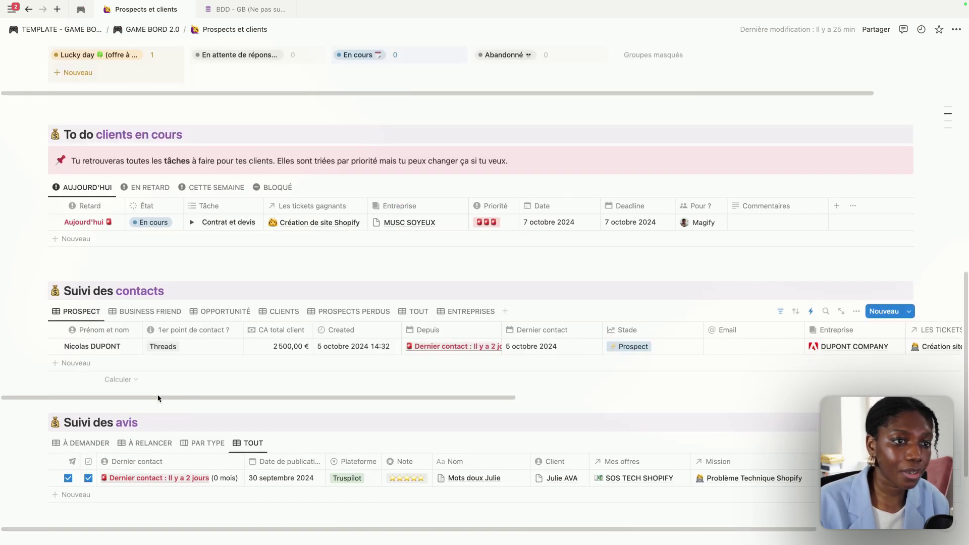
scroll(133, 289, "up", 5)
scroll(133, 289, "down", 1)
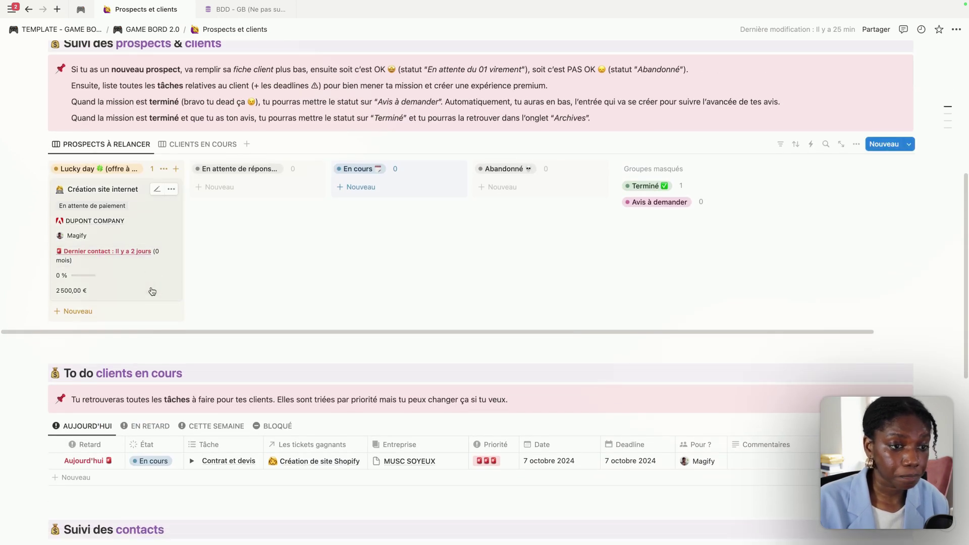
scroll(136, 251, "up", 1)
left_click(136, 251)
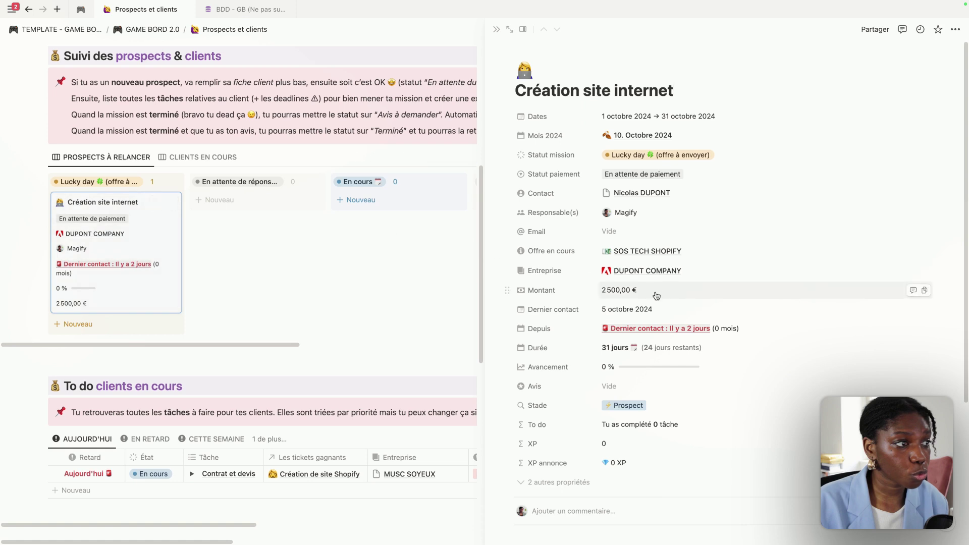
scroll(616, 288, "down", 5)
scroll(567, 215, "up", 5)
scroll(579, 176, "down", 4)
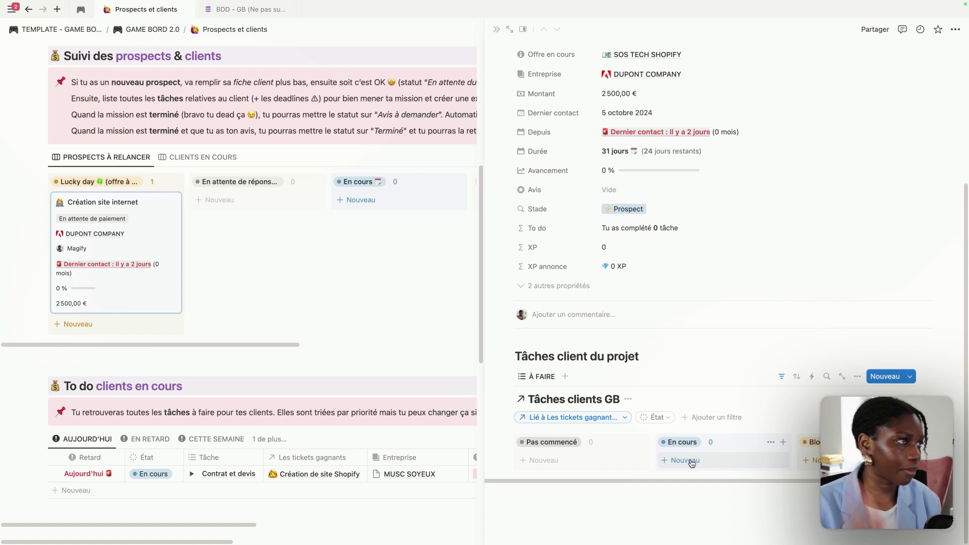
left_click(497, 29)
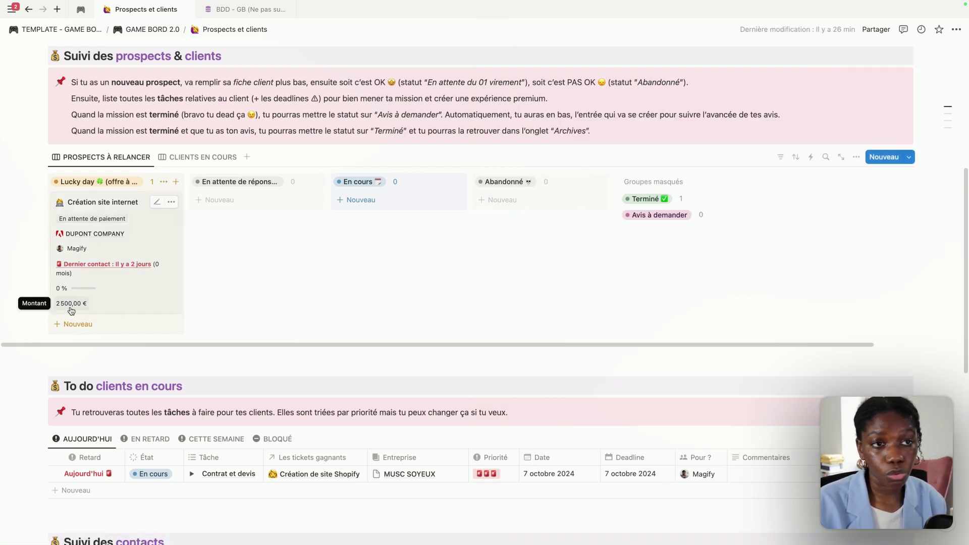
left_click(92, 218)
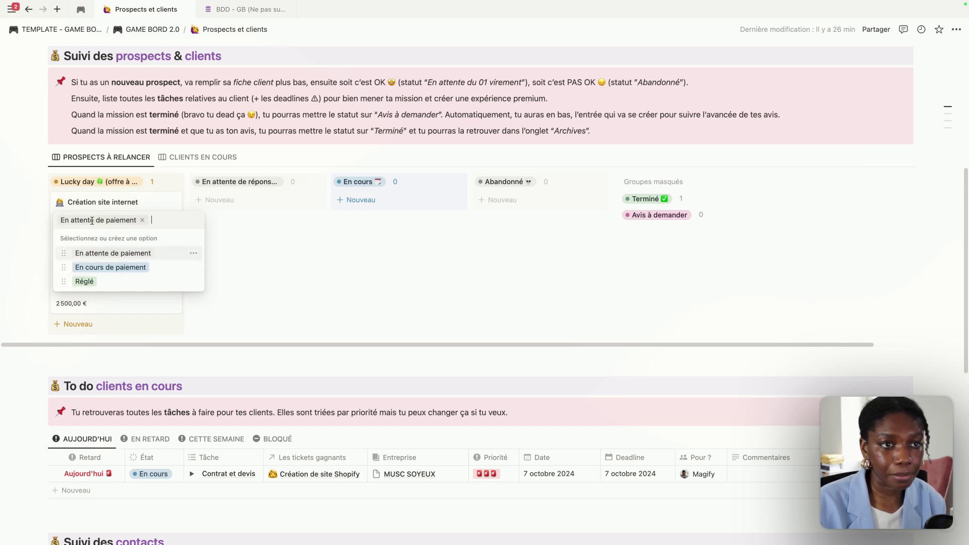
key("Escape")
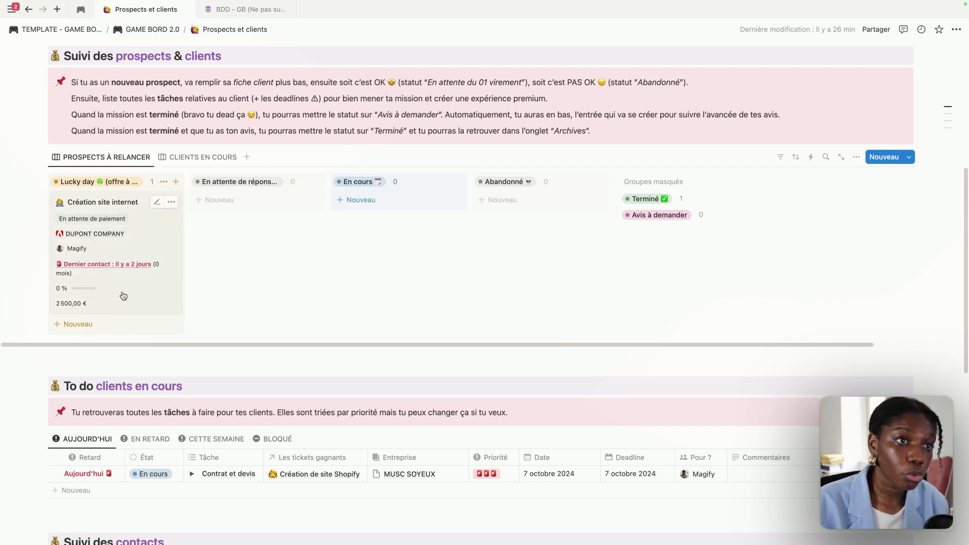
Move the Création site internet card through the awaiting-response and Abandonné columns to En cours, and show the CLIENTS EN COURS view
left_click_drag(117, 203, 219, 200)
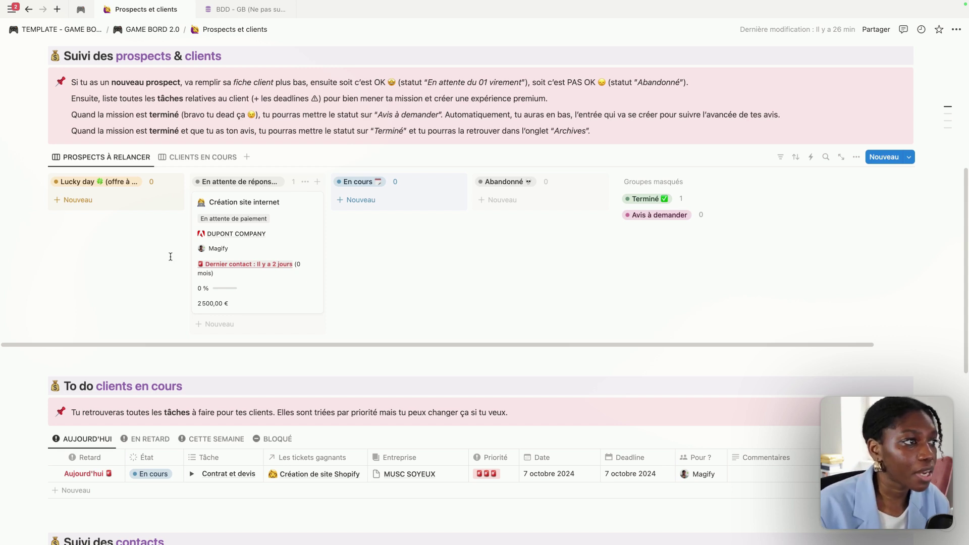
left_click_drag(235, 204, 491, 189)
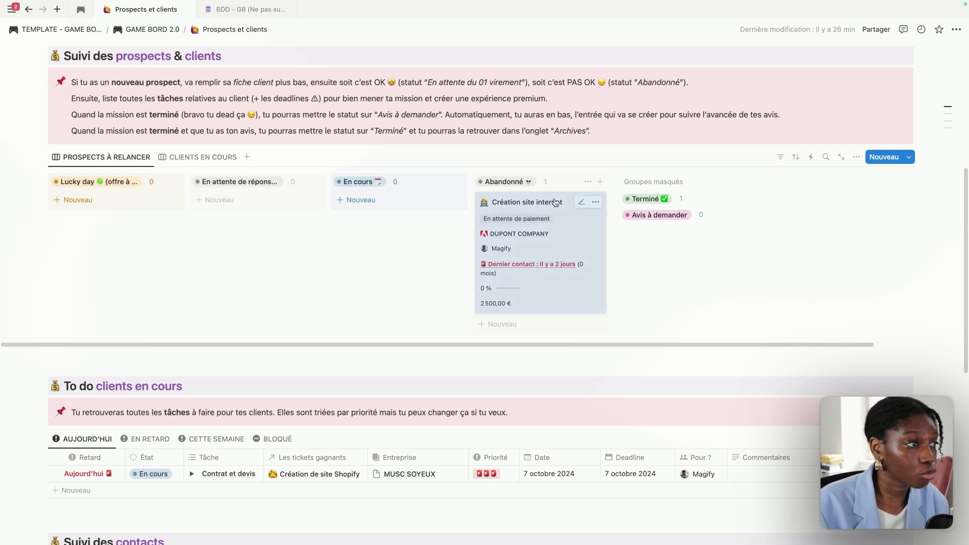
left_click_drag(554, 202, 402, 197)
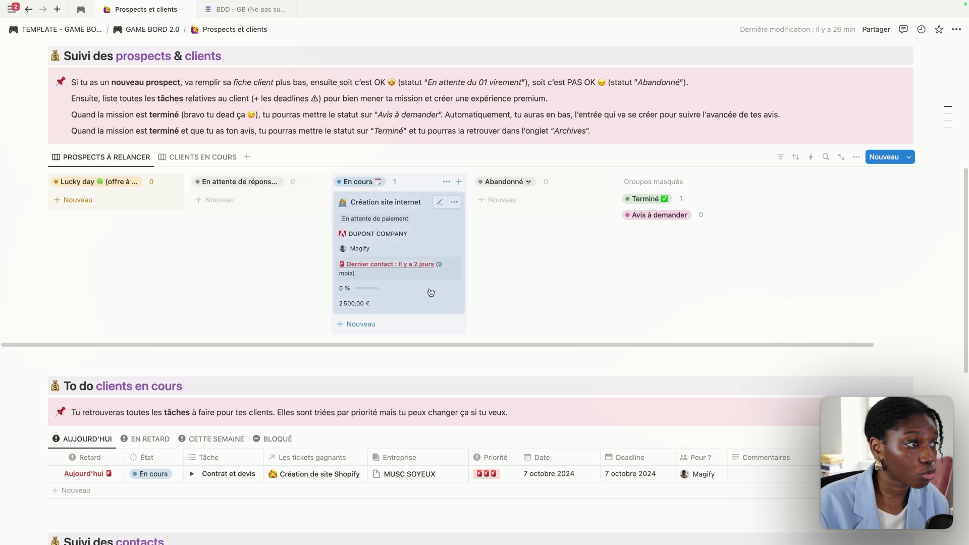
left_click(198, 157)
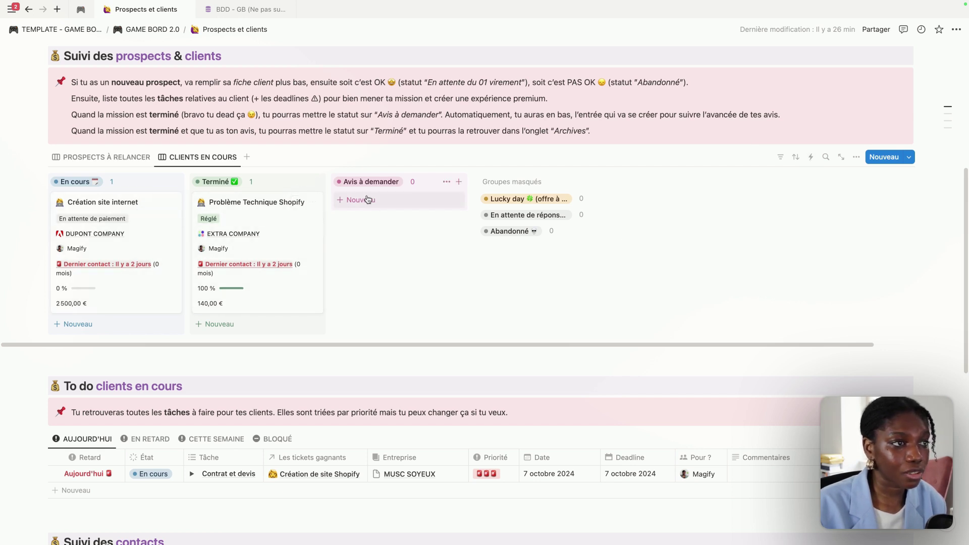
Look through the À DEMANDER, À RELANCER, PAR TYPE and TOUT views of Suivi des avis, ending on À DEMANDER
scroll(368, 197, "down", 8)
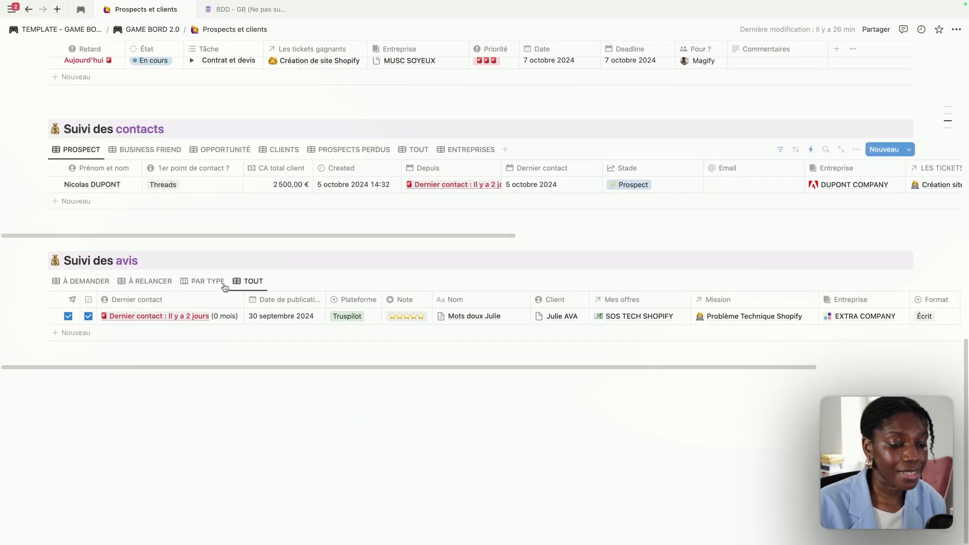
left_click(104, 285)
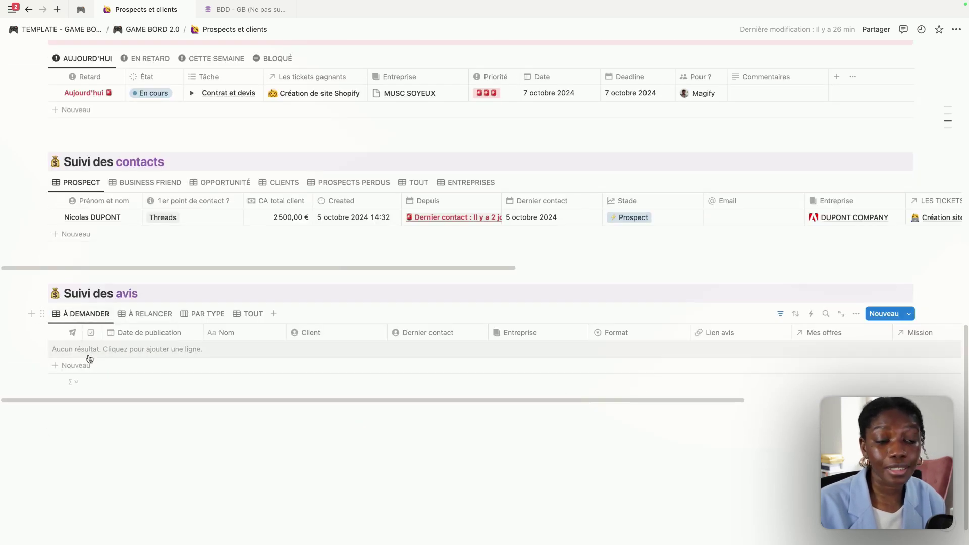
left_click(208, 314)
left_click(250, 314)
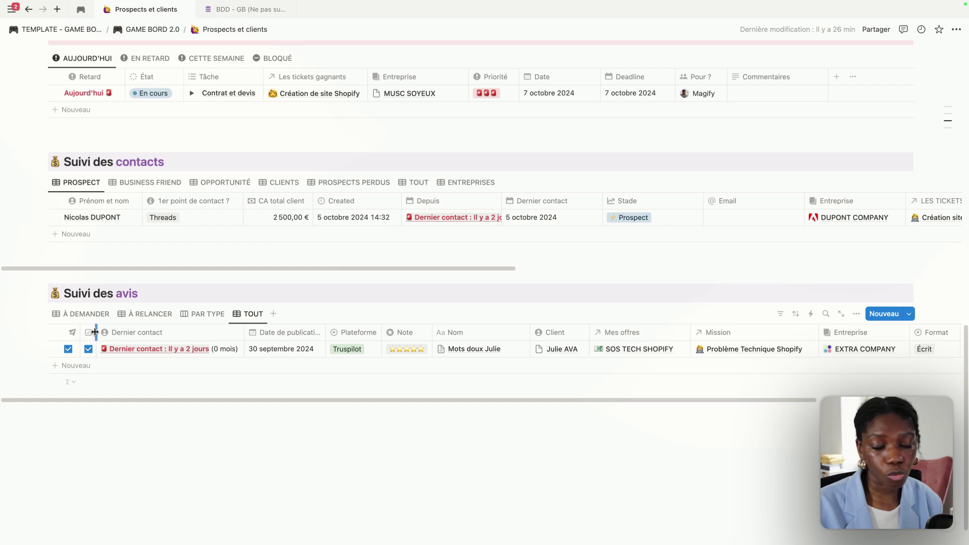
mouse_move(95, 332)
left_mouse_down()
mouse_move(142, 346)
mouse_move(100, 348)
left_mouse_up()
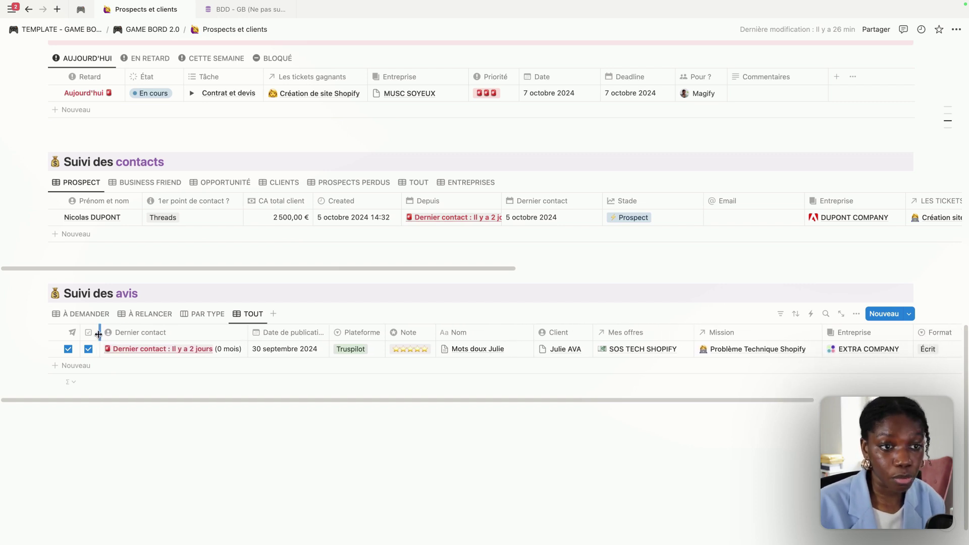
left_click(142, 316)
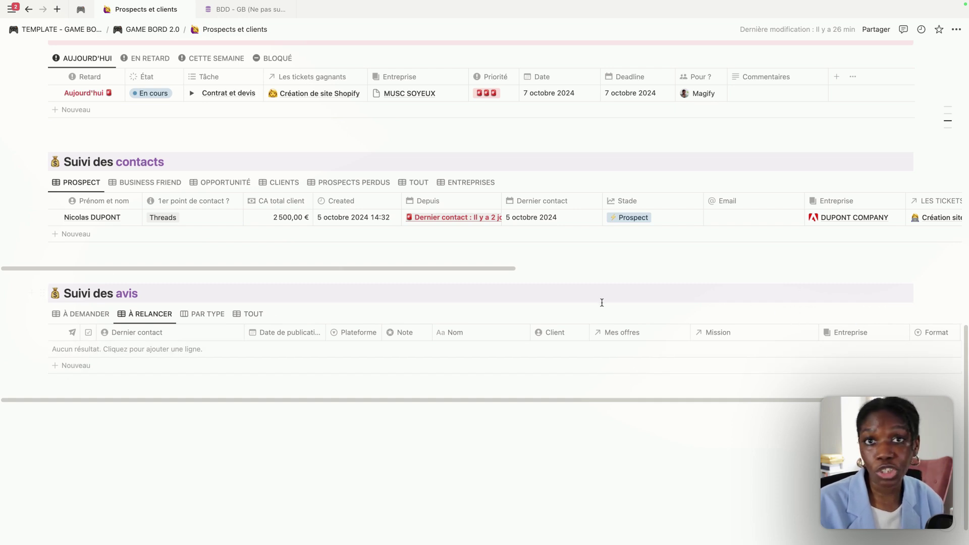
left_click(208, 315)
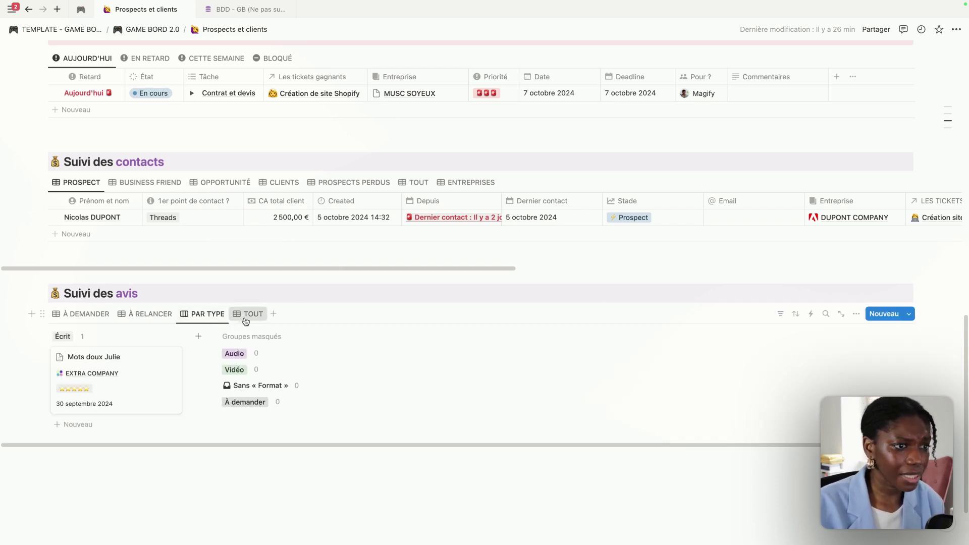
left_click(246, 315)
left_click(80, 314)
Look through the business friend, opportunity, client and lost prospect views of Suivi des contacts, and return to PROSPECT
scroll(111, 338, "up", 4)
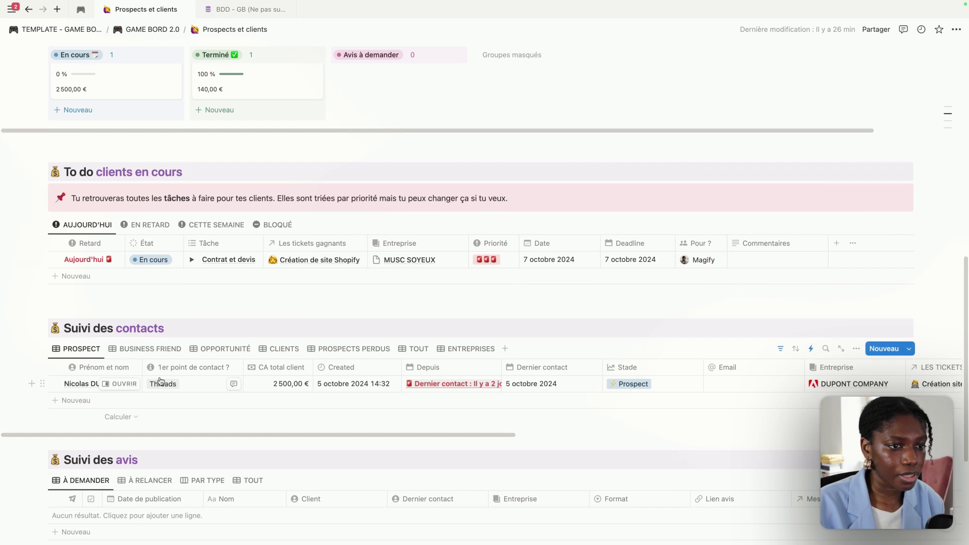
left_click(147, 332)
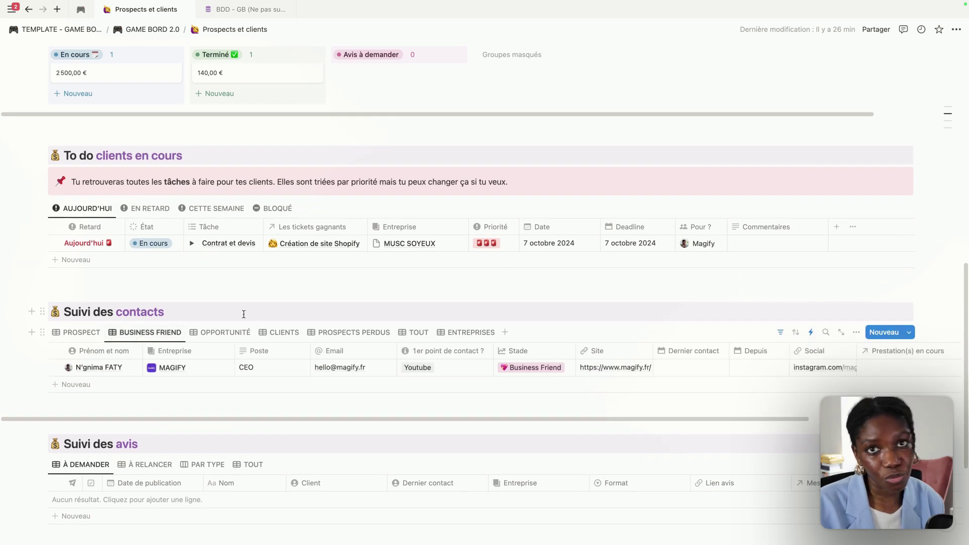
left_click(217, 333)
left_click(280, 334)
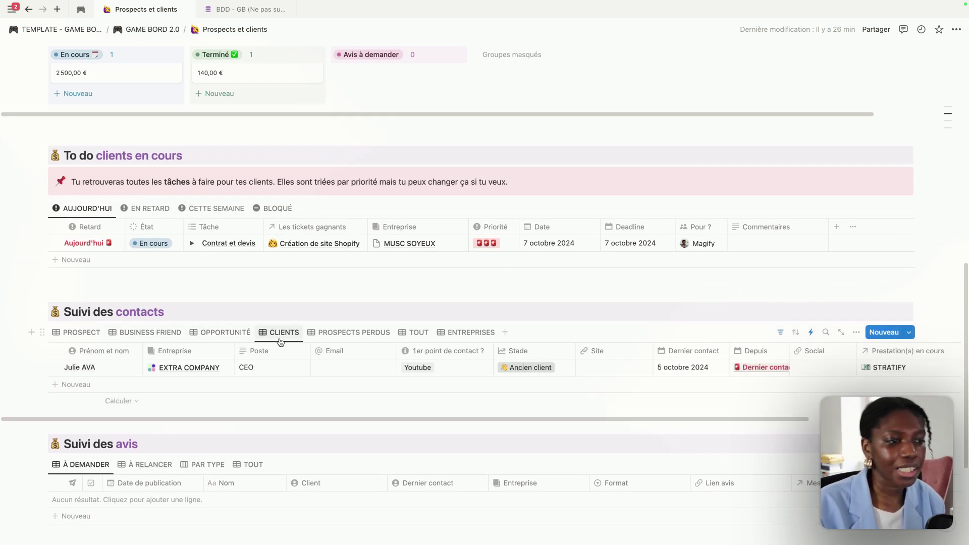
left_click(339, 334)
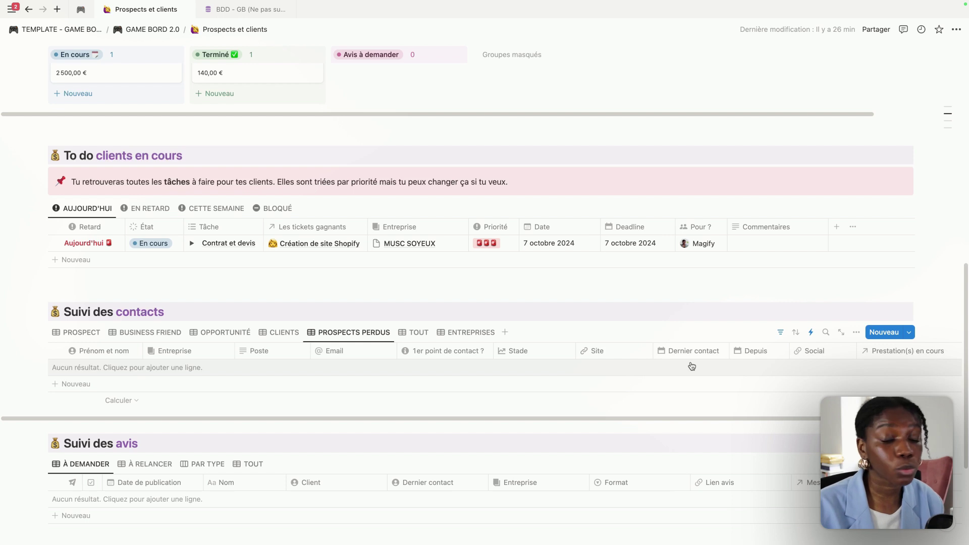
left_click(82, 333)
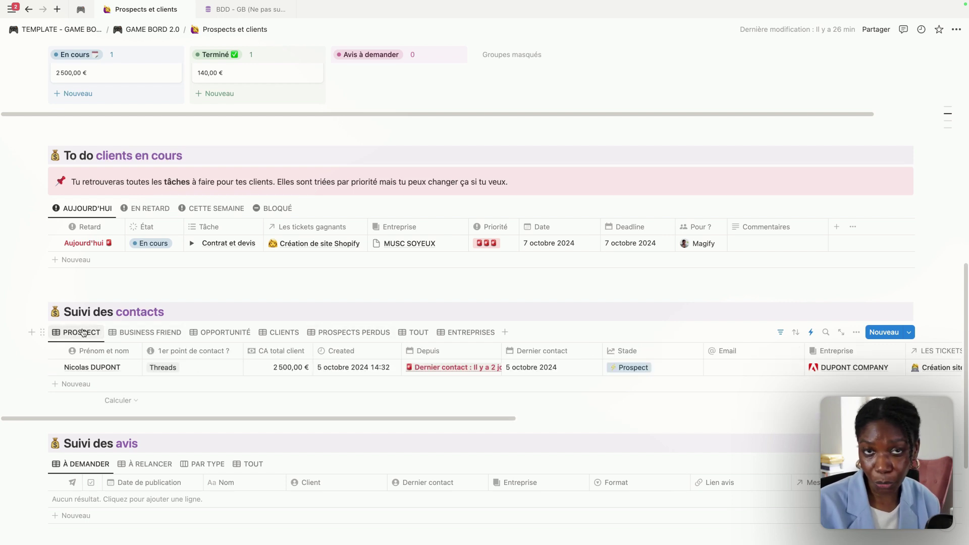
Review the prospects and clients sections, show the PROSPECTS À RELANCER board again, and return to GAME BORD 2.0
scroll(82, 332, "up", 10)
scroll(82, 333, "down", 5)
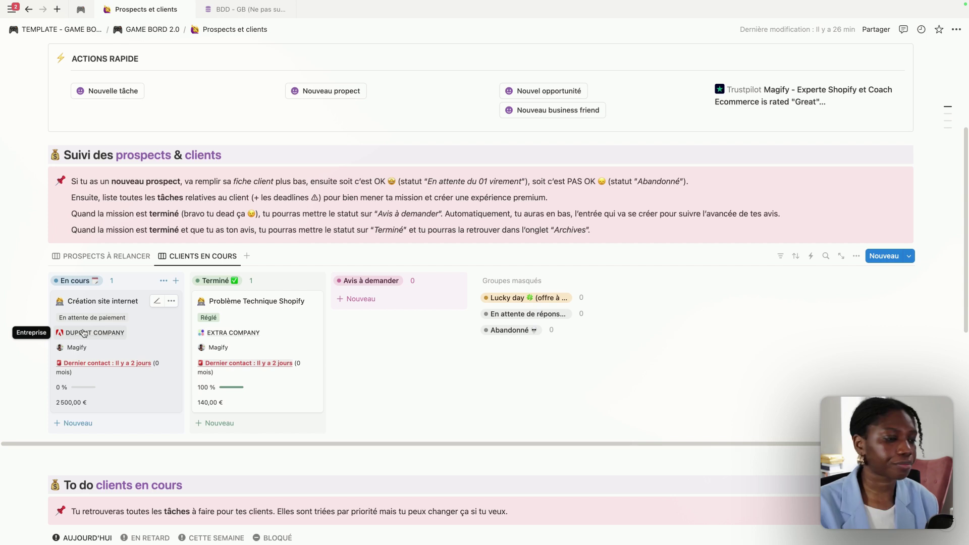
scroll(83, 333, "down", 7)
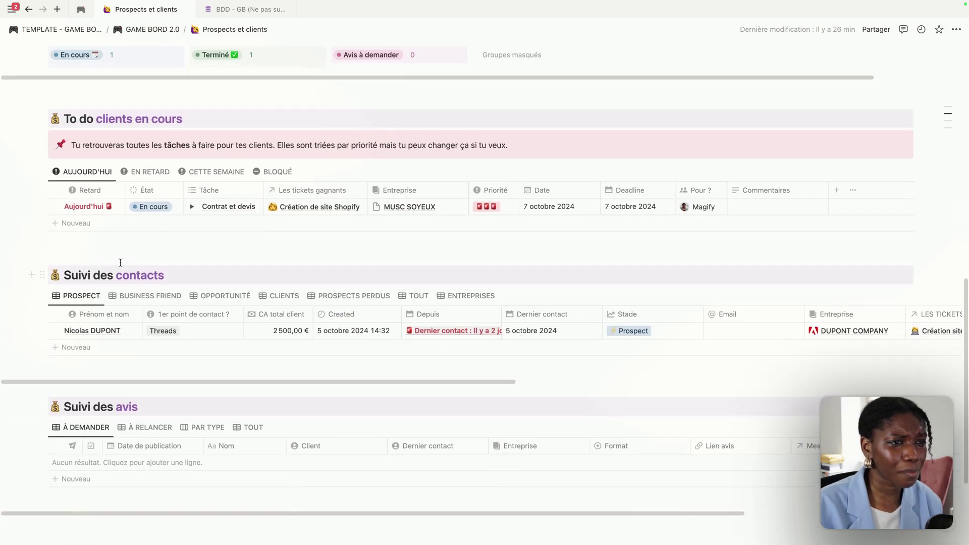
scroll(120, 262, "up", 6)
scroll(119, 266, "down", 5)
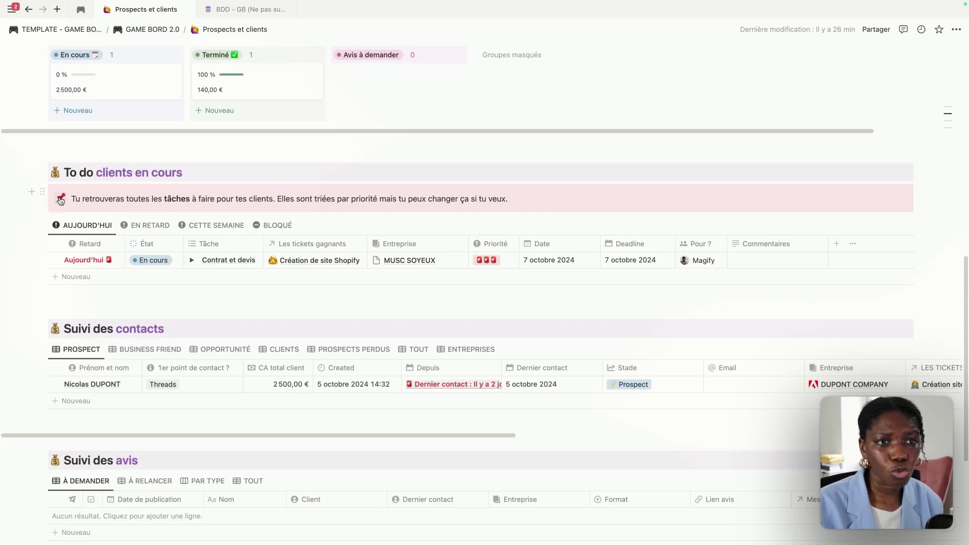
scroll(348, 306, "up", 3)
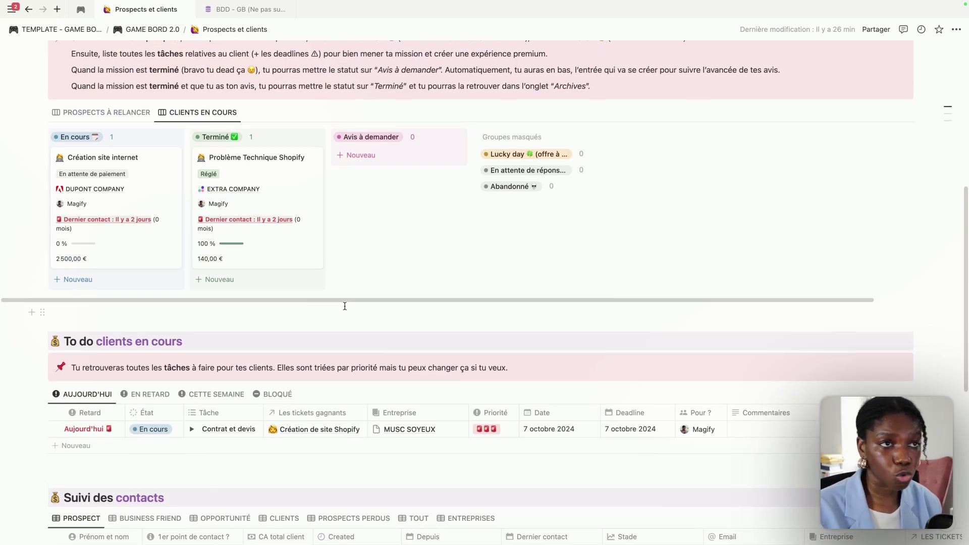
left_click(112, 113)
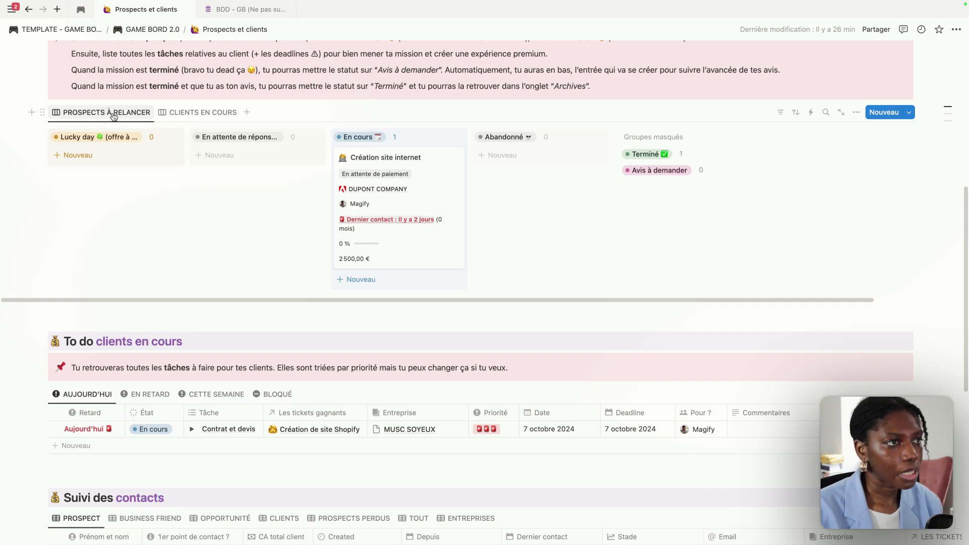
scroll(152, 194, "up", 5)
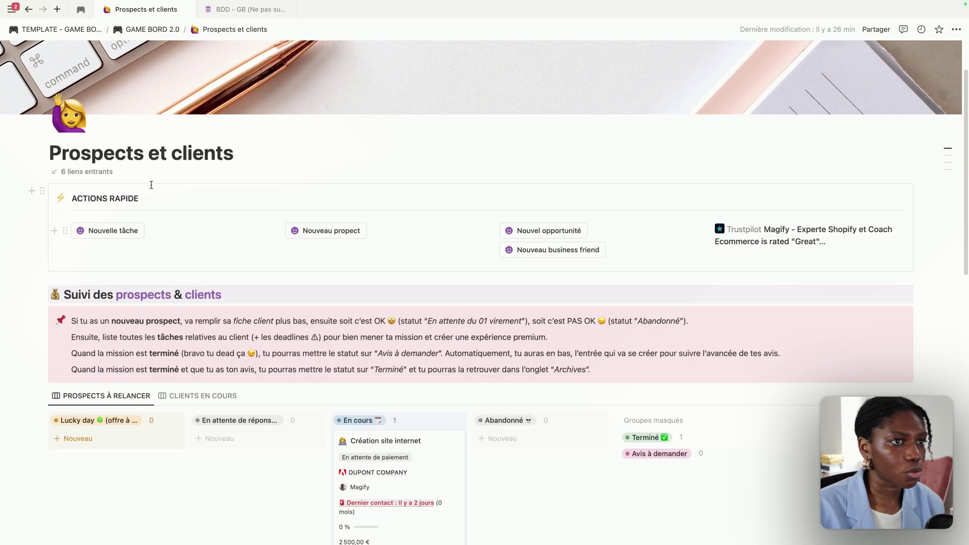
left_click(150, 30)
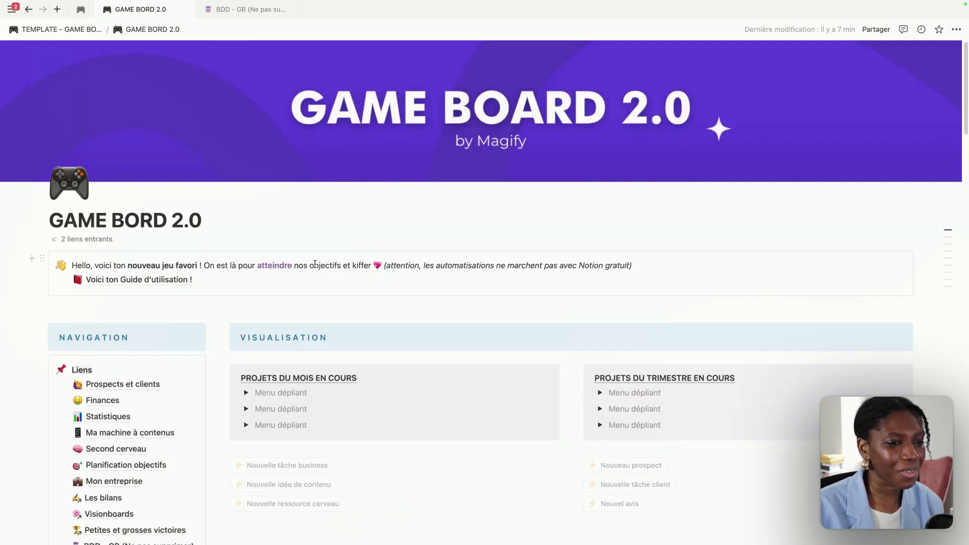
Open the Finances page, glance at COMPTABILITÉ BUSINESS 2024 - SB, and open LE CA IDÉAL SB
scroll(127, 222, "down", 4)
left_click(107, 214)
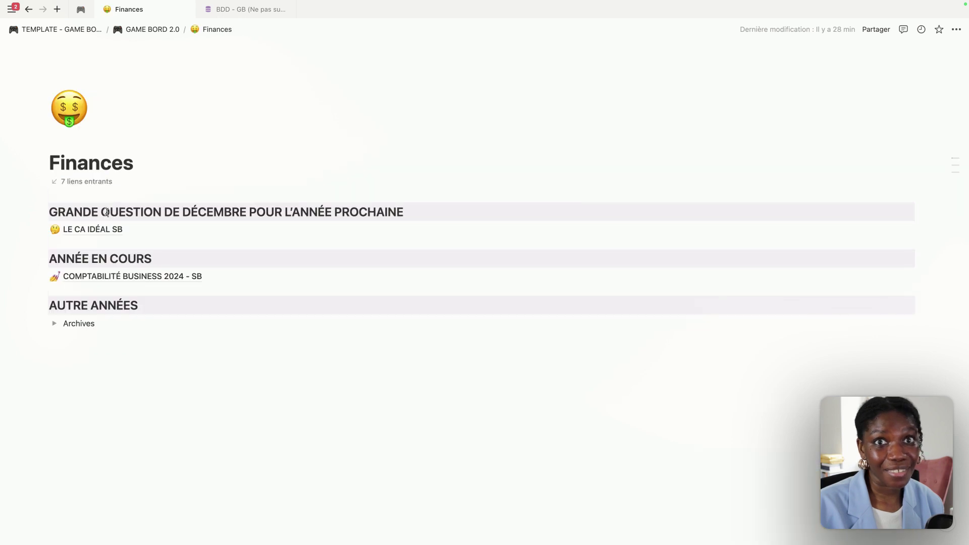
left_click(149, 277)
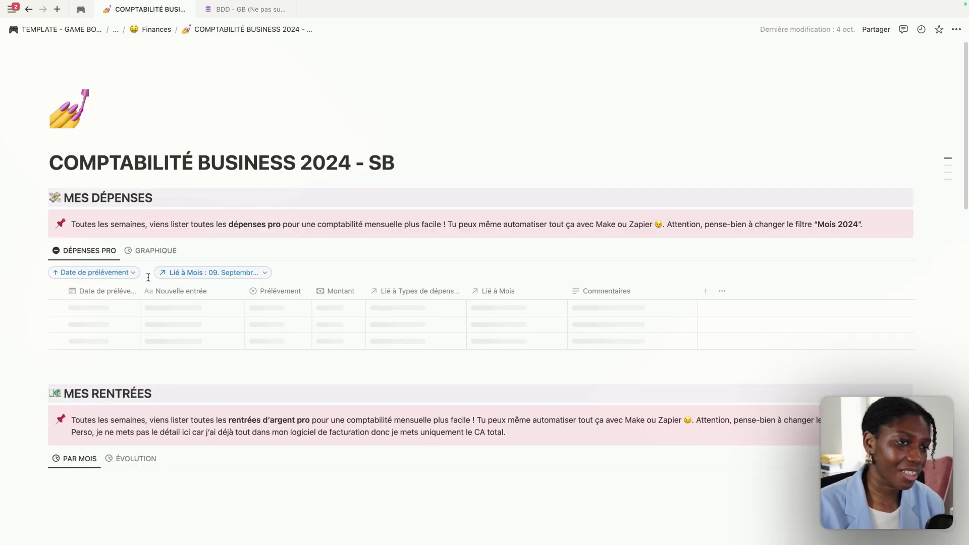
left_click(135, 30)
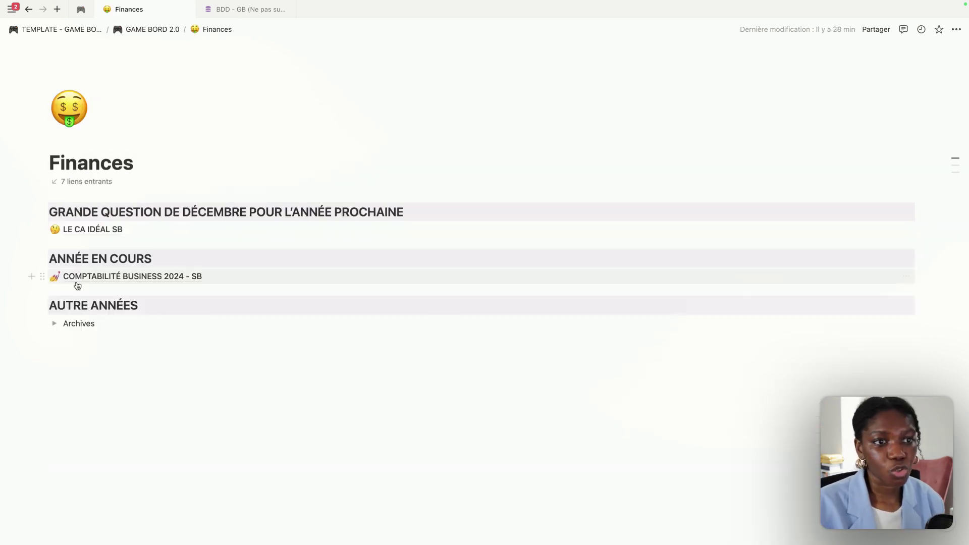
left_click(80, 228)
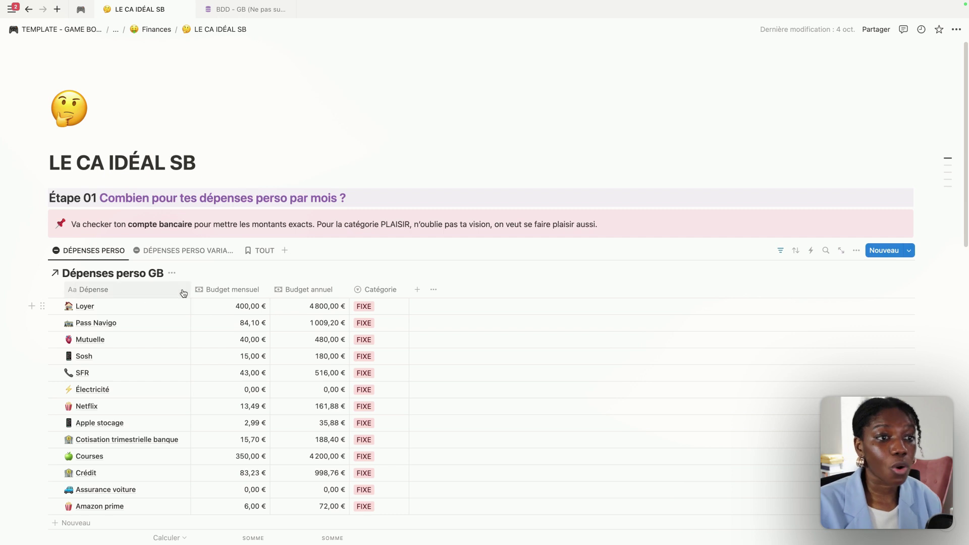
Look through the calculation steps of LE CA IDÉAL SB, return to Finances, and open COMPTABILITÉ BUSINESS 2024 - SB
scroll(191, 293, "down", 7)
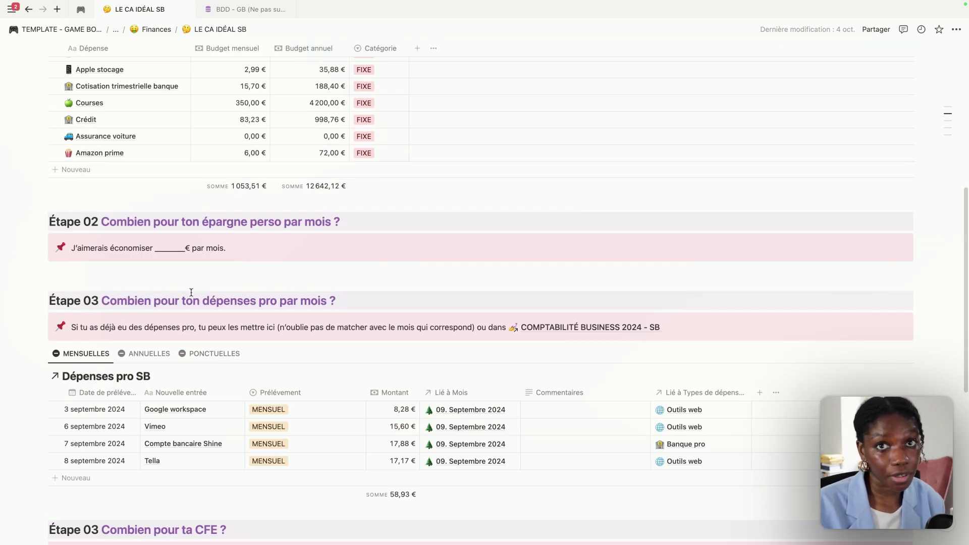
scroll(191, 293, "down", 3)
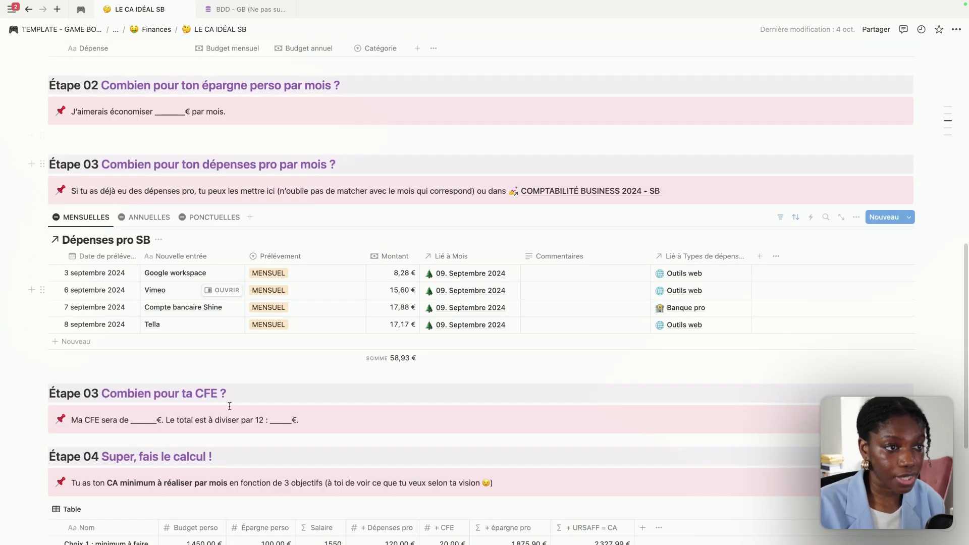
scroll(222, 281, "down", 4)
scroll(222, 281, "up", 13)
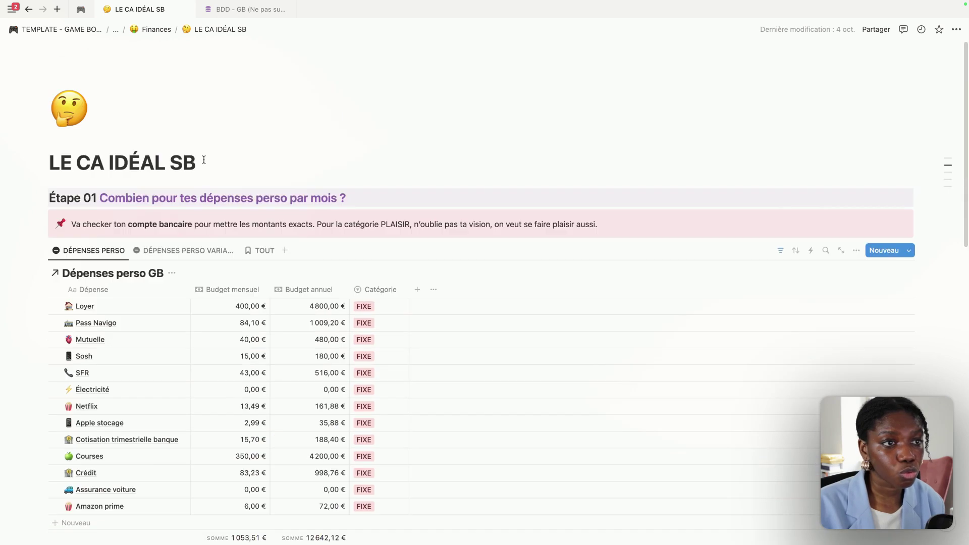
left_click(154, 29)
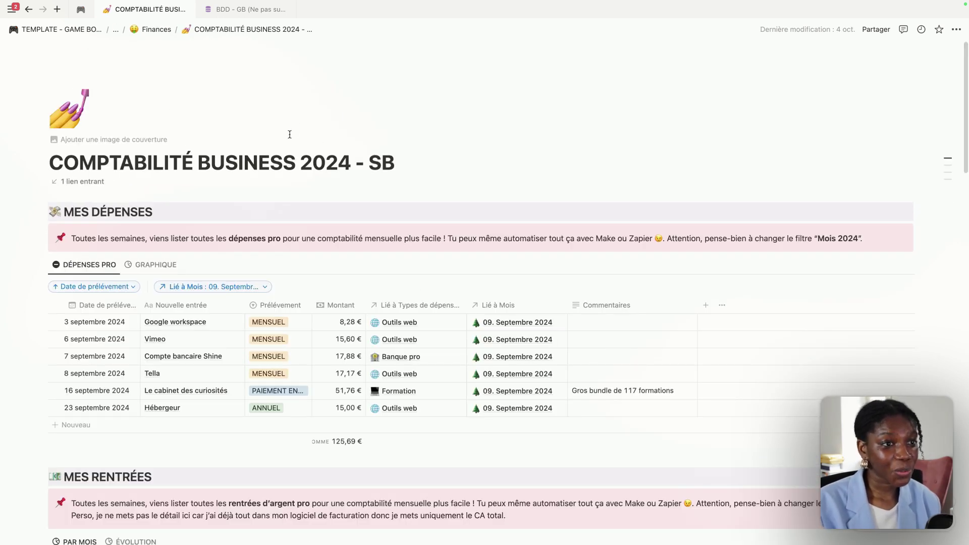
Review the September 2024 business expenses under MES DÉPENSES and glance at the GRAPHIQUE view
scroll(274, 182, "down", 3)
scroll(274, 177, "up", 1)
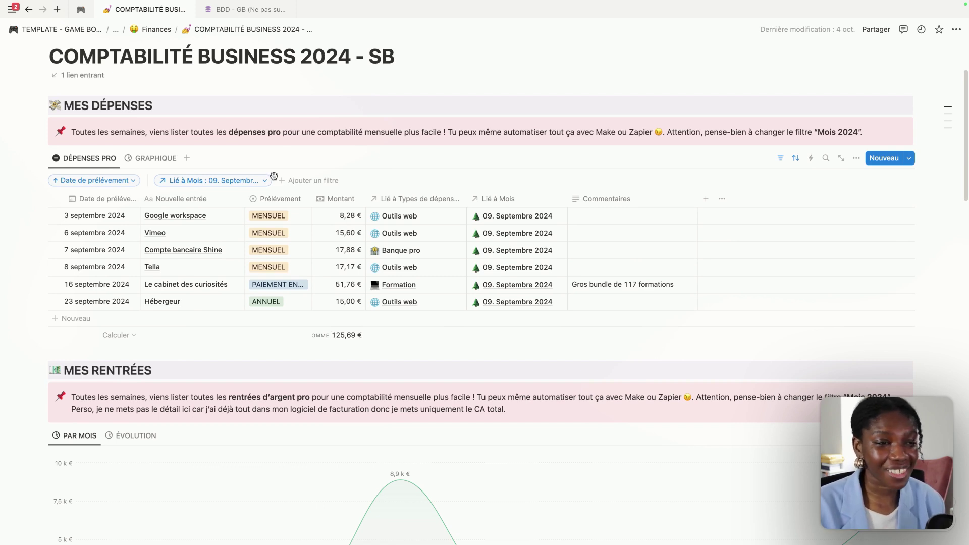
scroll(276, 180, "down", 1)
scroll(174, 221, "up", 2)
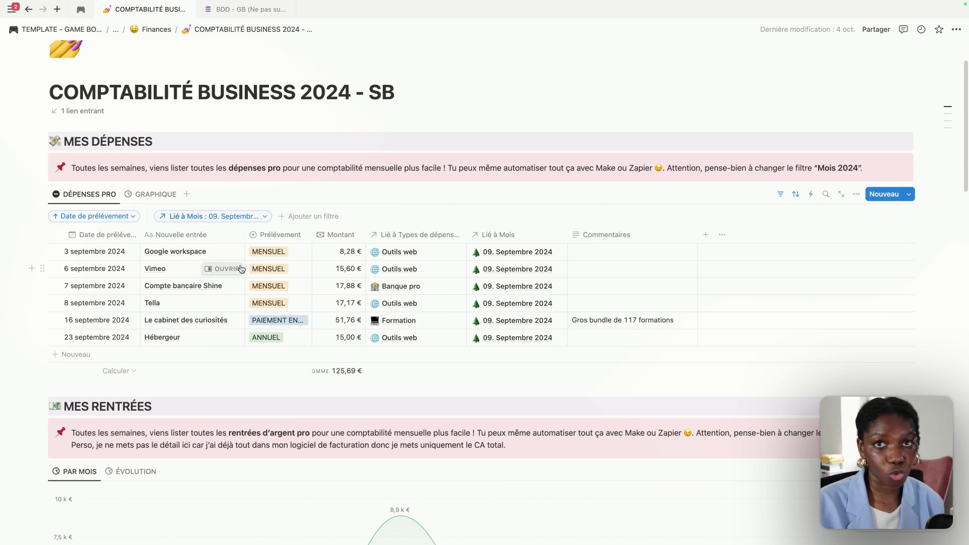
scroll(245, 273, "down", 1)
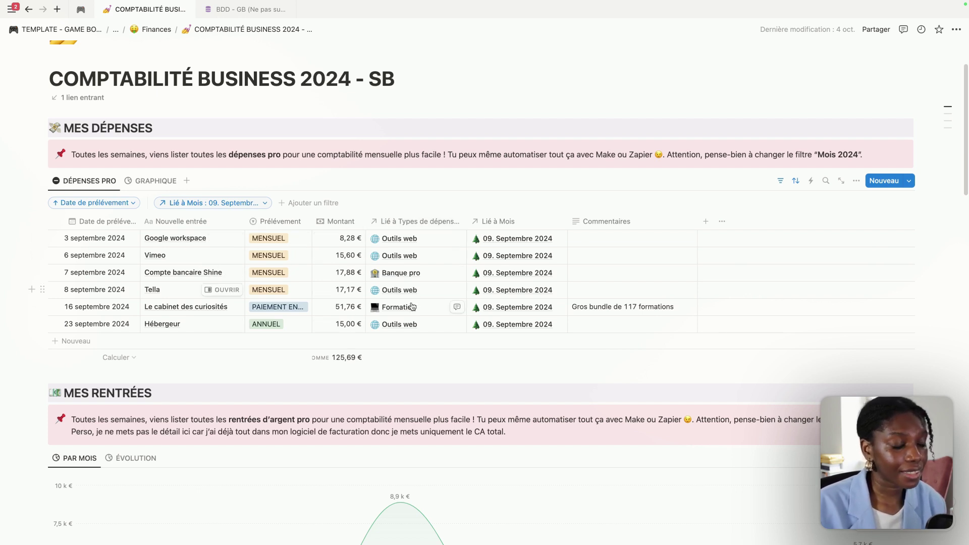
left_click(155, 181)
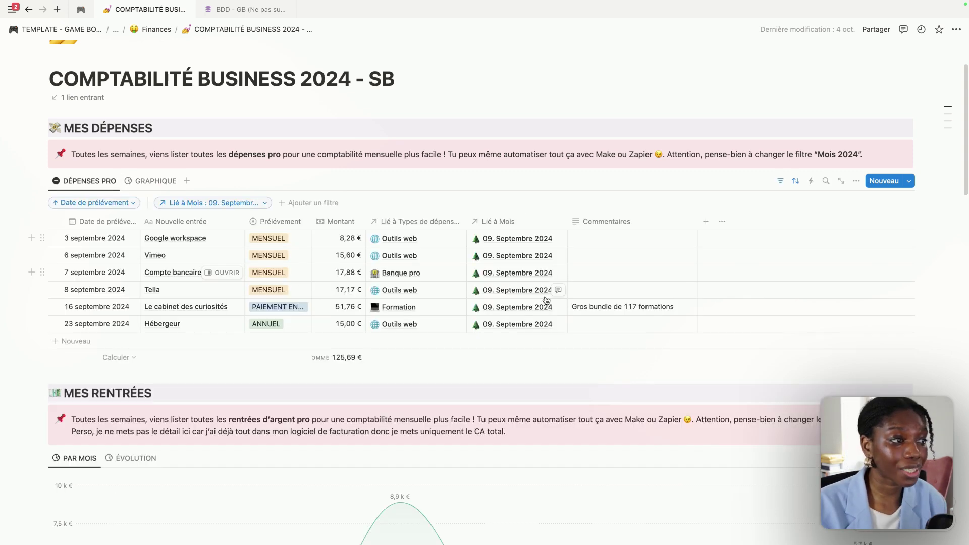
View the ÉVOLUTION chart under MES RENTRÉES, return to PAR MOIS, and look at the RENTRÉES PRO table
scroll(489, 238, "down", 6)
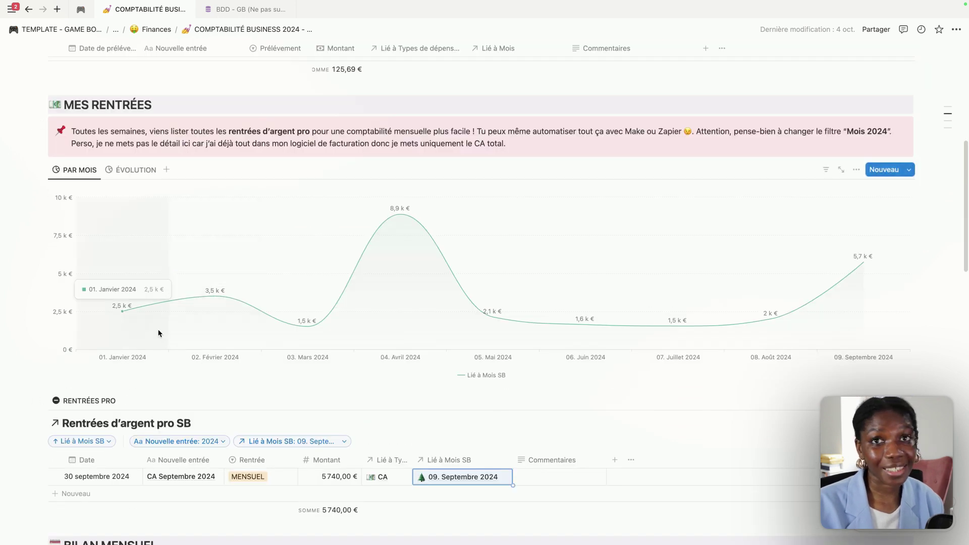
left_click(132, 170)
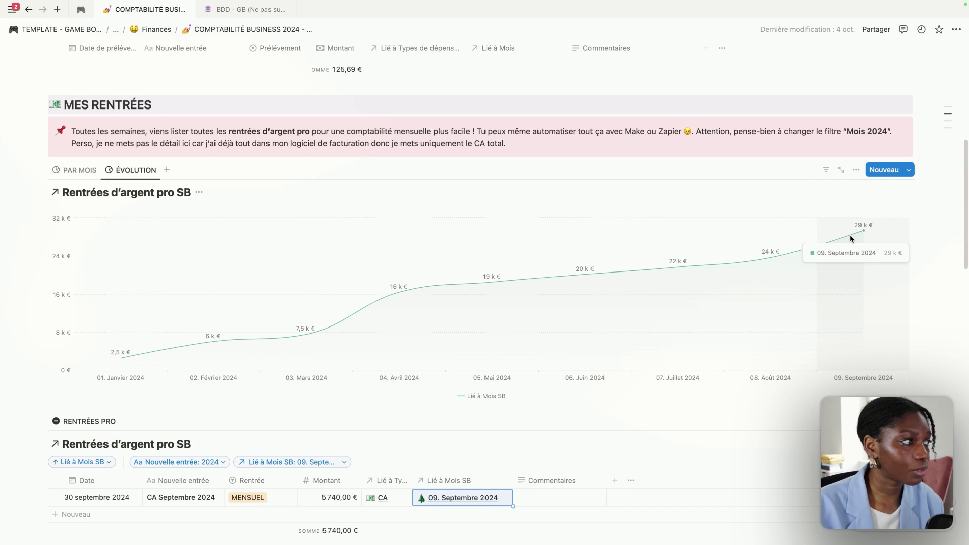
left_click(79, 170)
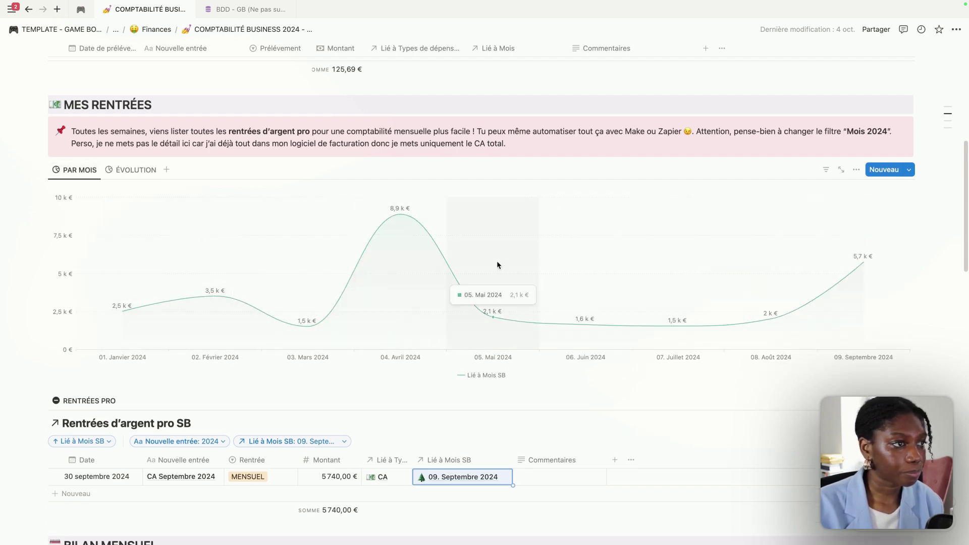
scroll(278, 288, "down", 3)
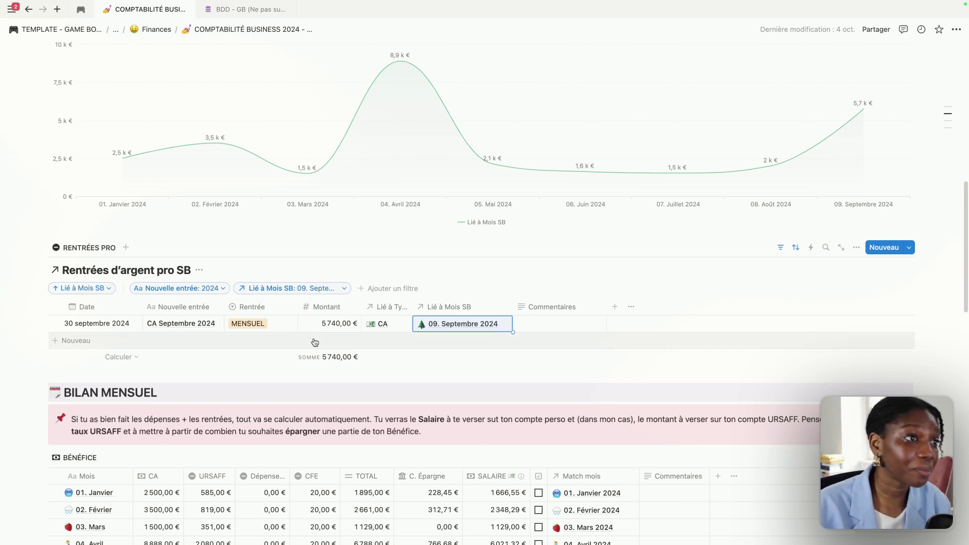
scroll(297, 277, "down", 2)
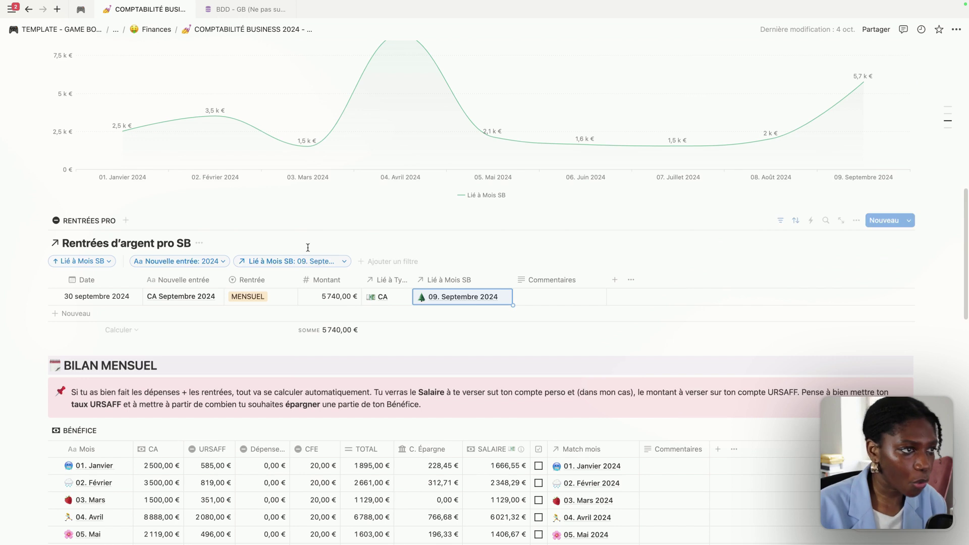
Recheck the expenses table, and view the available income types for the CA Septembre 2024 entry without changing its link
scroll(309, 249, "up", 15)
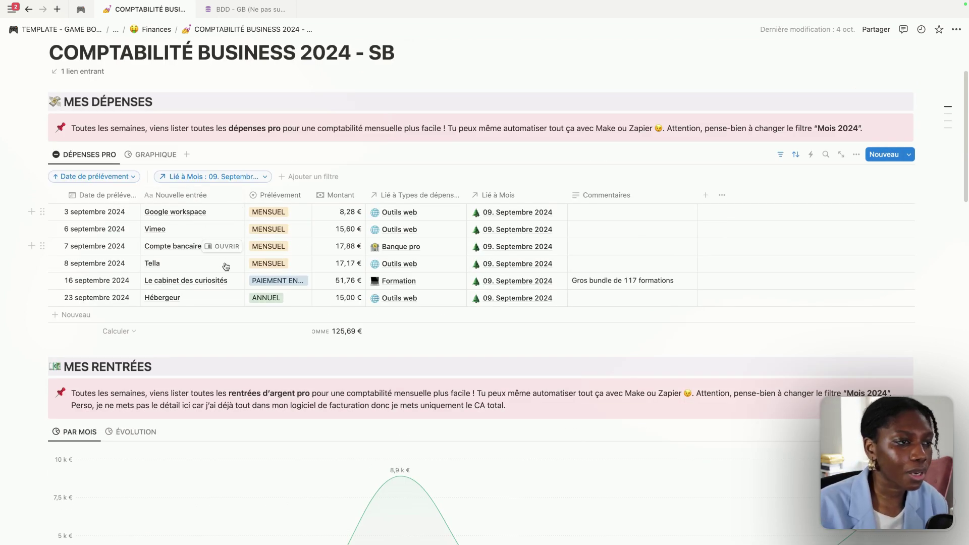
scroll(344, 243, "down", 9)
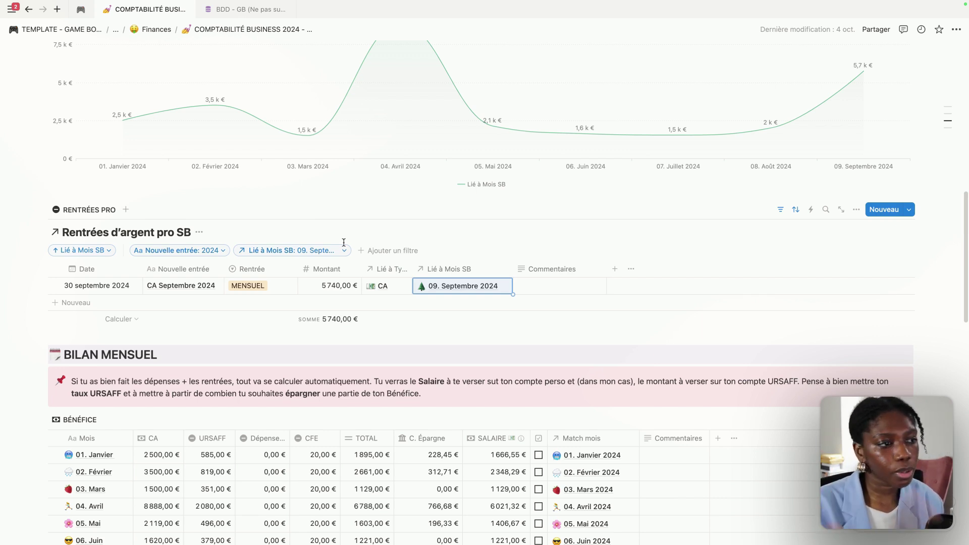
left_click(389, 286)
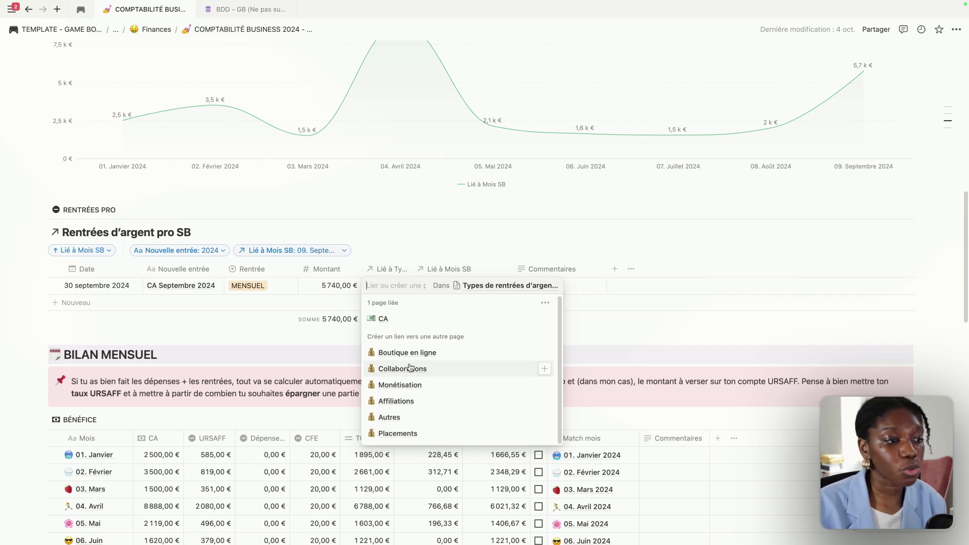
left_click(373, 258)
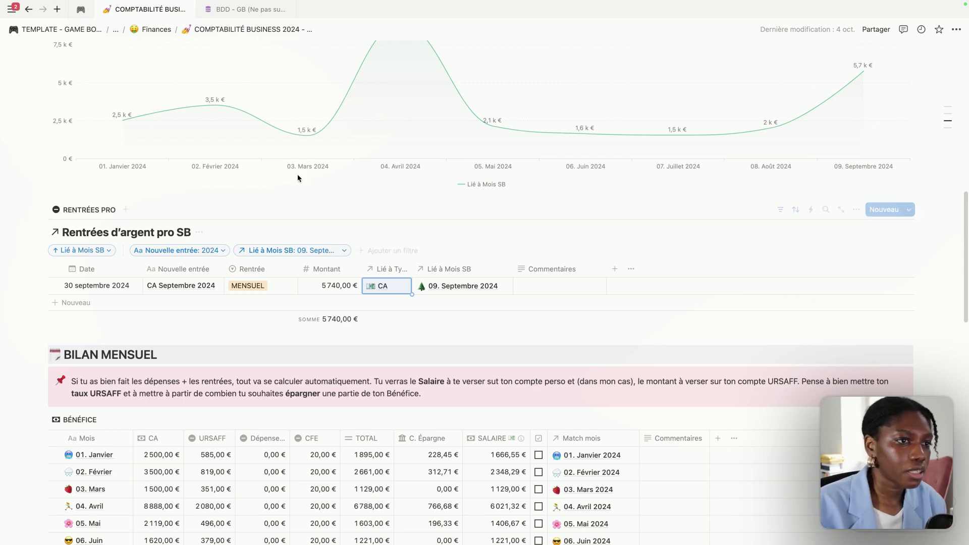
Compare the ÉVOLUTION and PAR MOIS income charts again, and look down to the BÉNÉFICE table
scroll(103, 217, "up", 2)
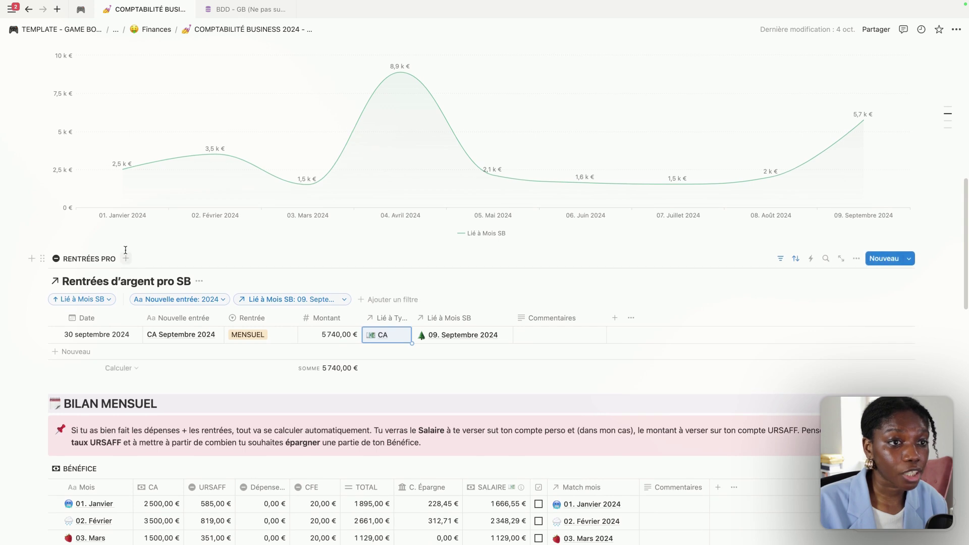
scroll(127, 257, "up", 6)
scroll(144, 327, "down", 4)
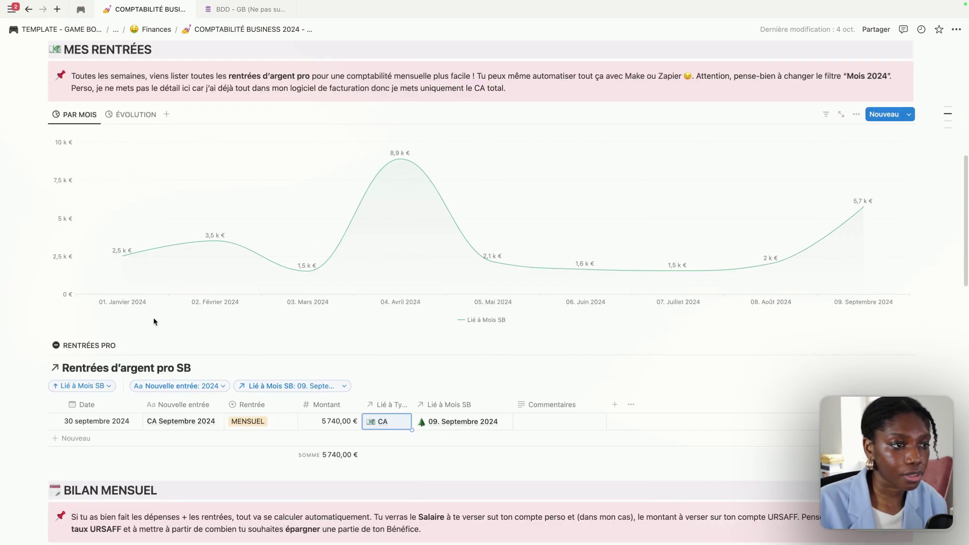
left_click(132, 115)
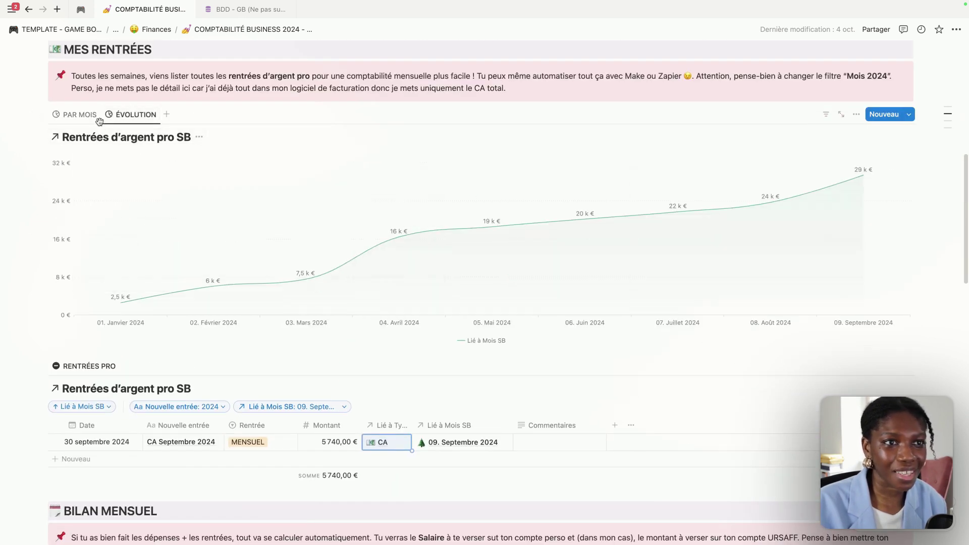
left_click(75, 114)
scroll(254, 188, "down", 4)
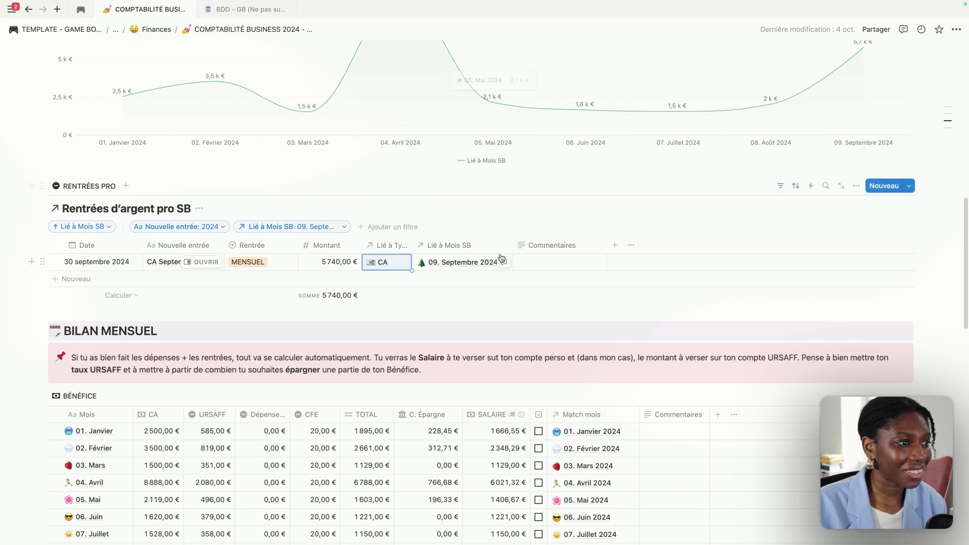
scroll(254, 187, "down", 2)
Go back over the MES DÉPENSES and MES RENTRÉES sections, and check the income type linked to CA Septembre 2024 again
scroll(262, 228, "up", 7)
scroll(606, 310, "up", 3)
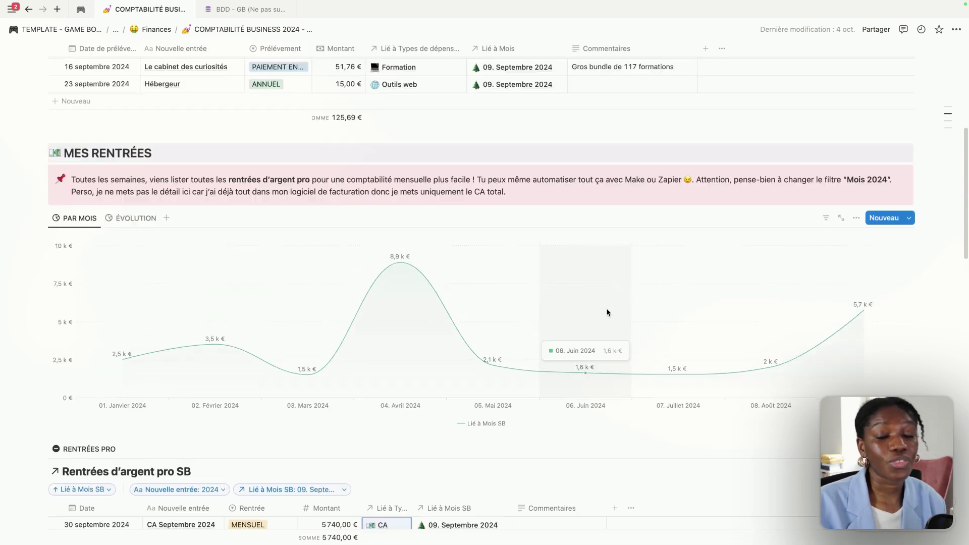
scroll(433, 240, "up", 3)
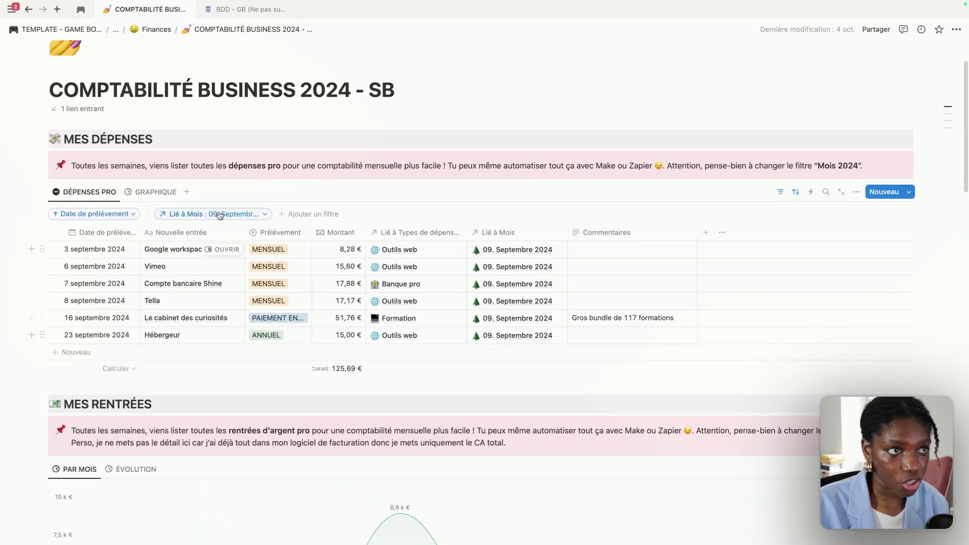
scroll(230, 290, "down", 8)
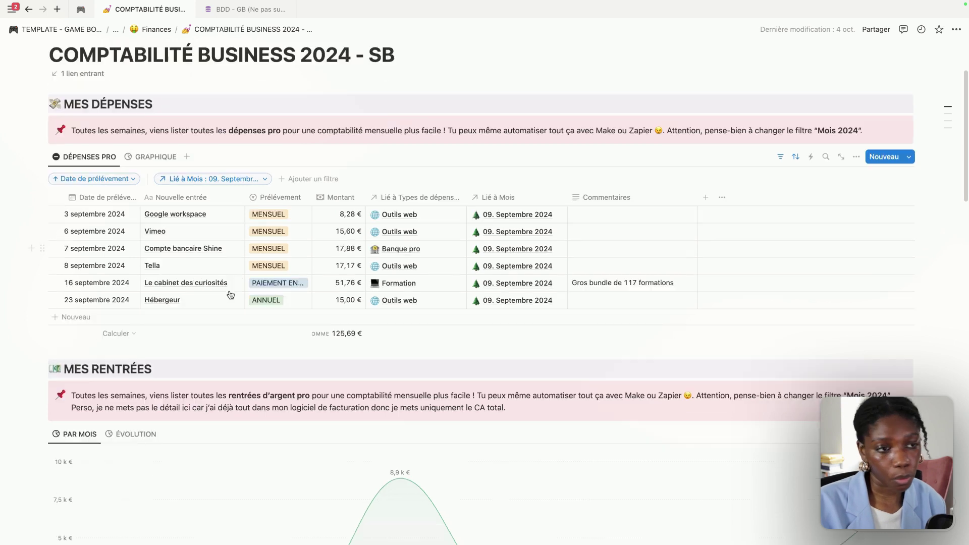
scroll(383, 386, "down", 1)
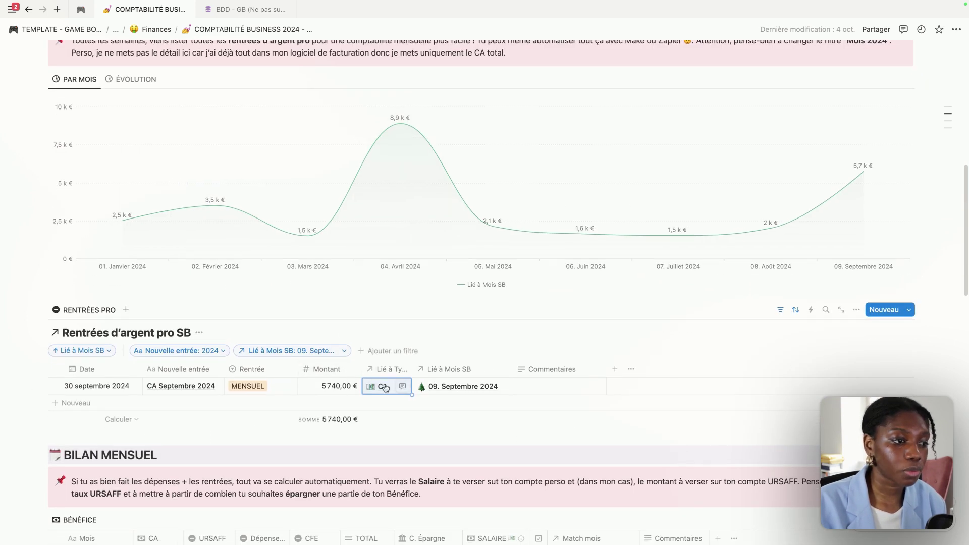
left_click(386, 388)
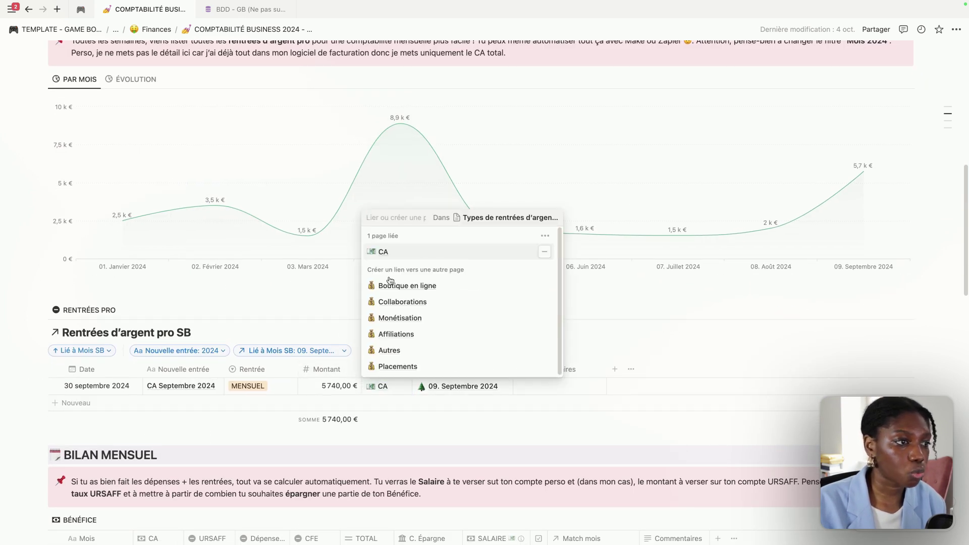
left_click(341, 310)
Examine the BILAN MENSUEL table against RENTRÉES PRO, and inspect the CA formula in the 09. Septembre row
scroll(341, 310, "down", 7)
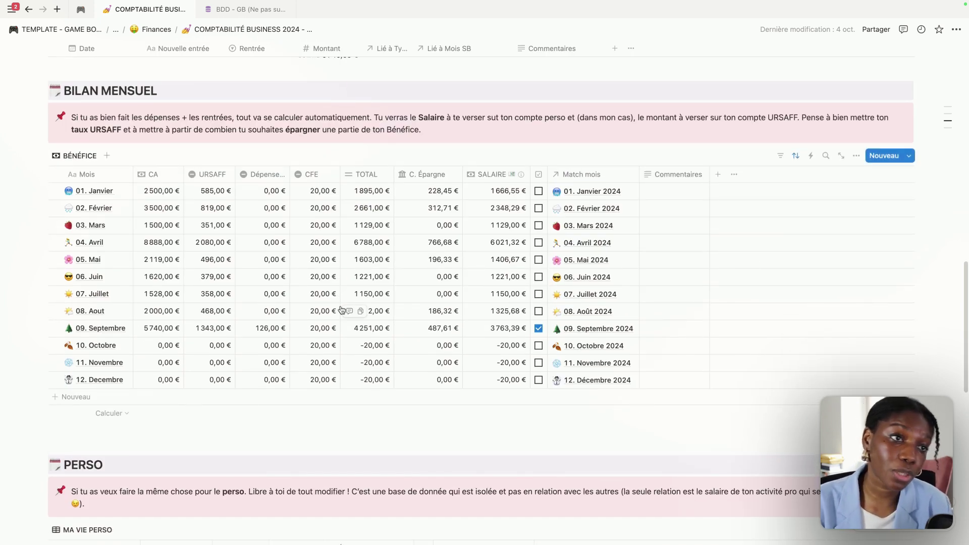
scroll(212, 326, "up", 1)
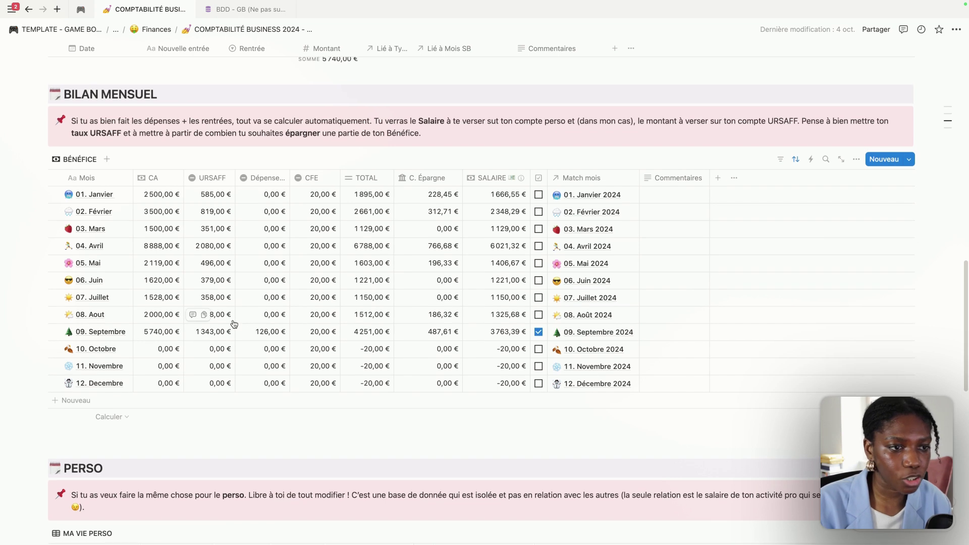
scroll(194, 335, "up", 6)
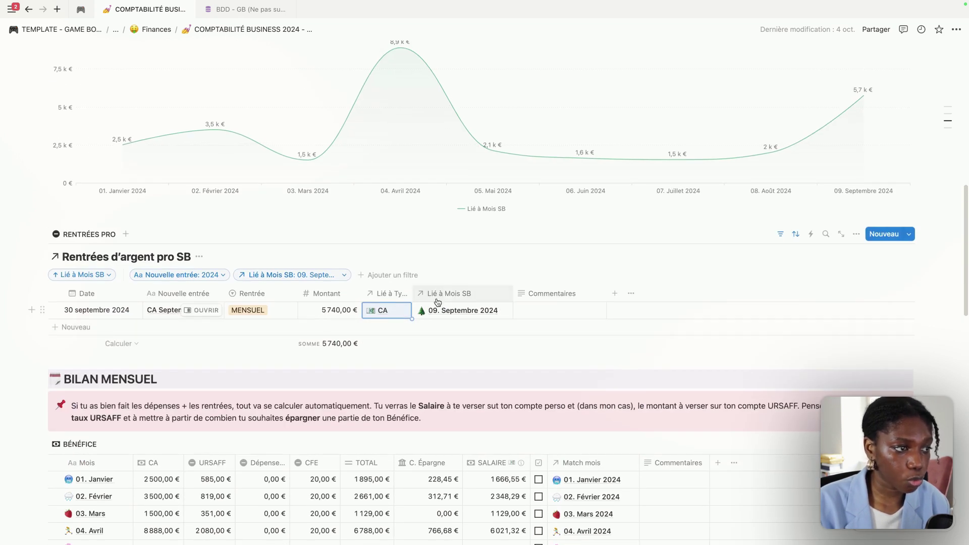
scroll(431, 310, "down", 6)
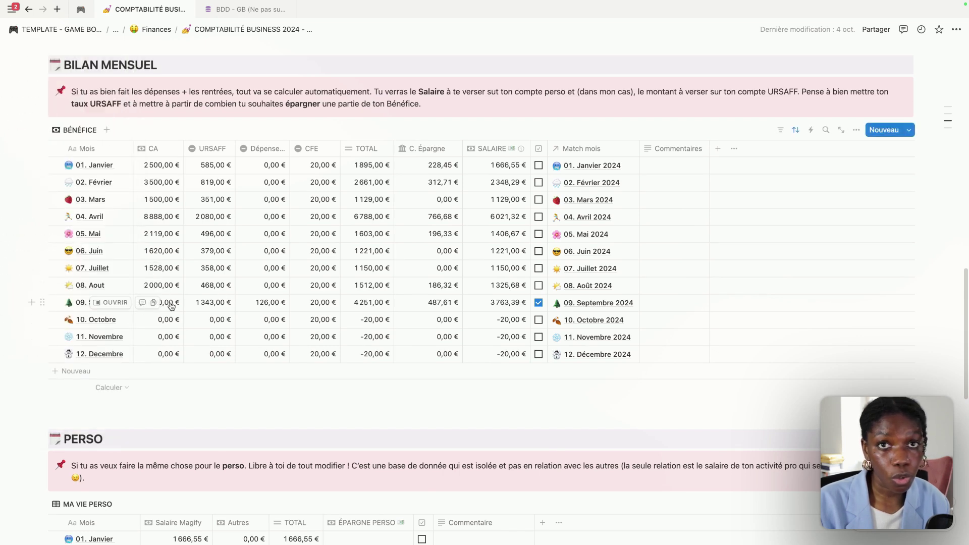
left_click(171, 303)
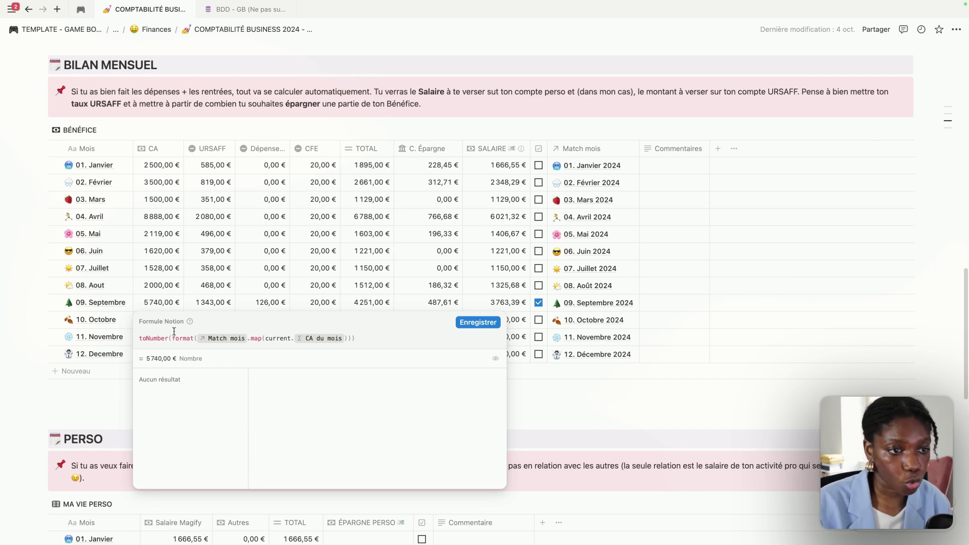
key("Escape")
scroll(434, 166, "up", 4)
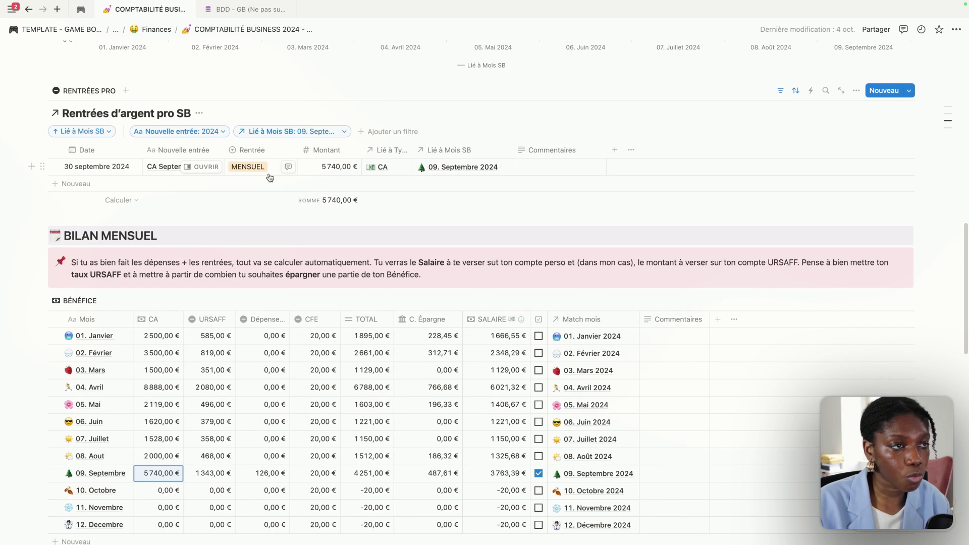
Open the URSAFF formula in the 09. Septembre row of the BÉNÉFICE table to inspect its rate
scroll(335, 168, "down", 4)
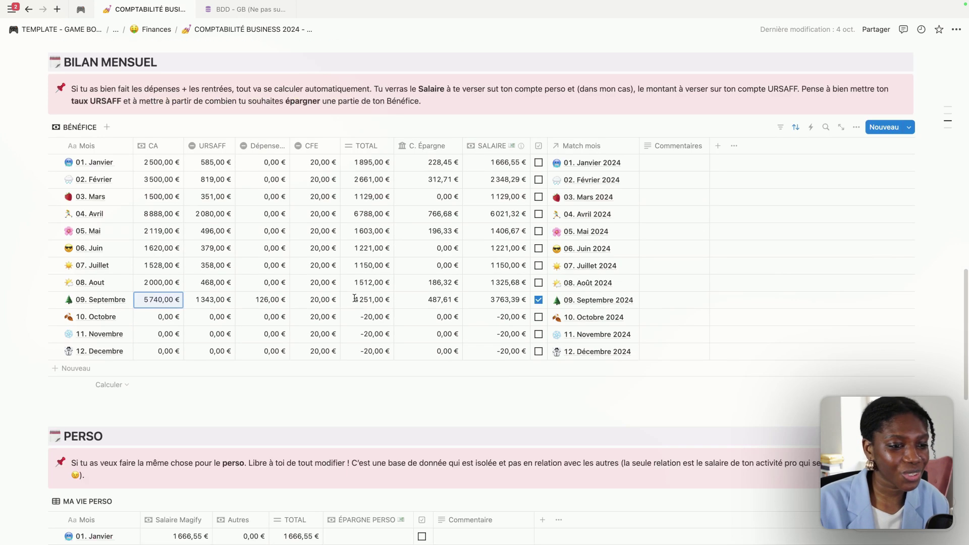
left_click(221, 301)
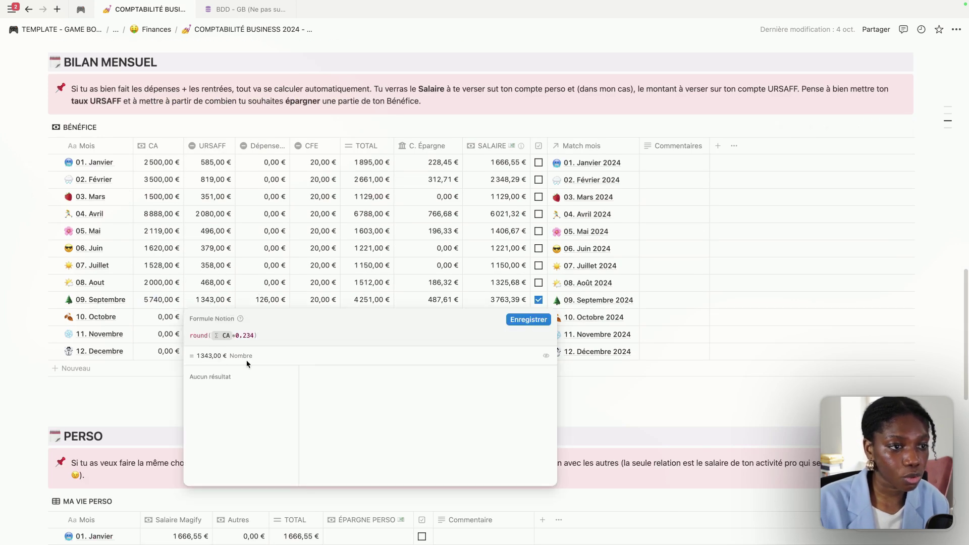
key("Escape")
left_click(222, 303)
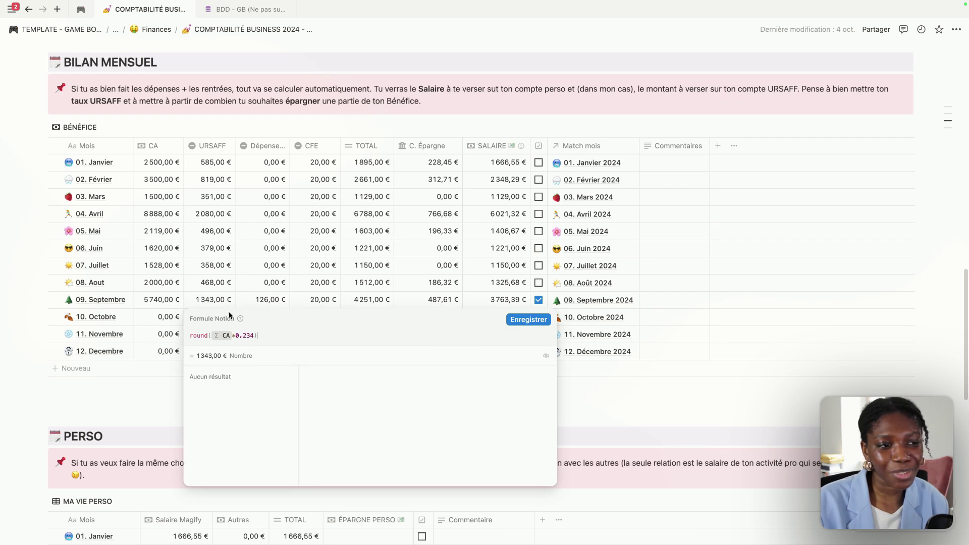
Inspect the Dépenses formula in the 09. Septembre row of the BÉNÉFICE table, and compare it with the MES DÉPENSES list
key("Escape")
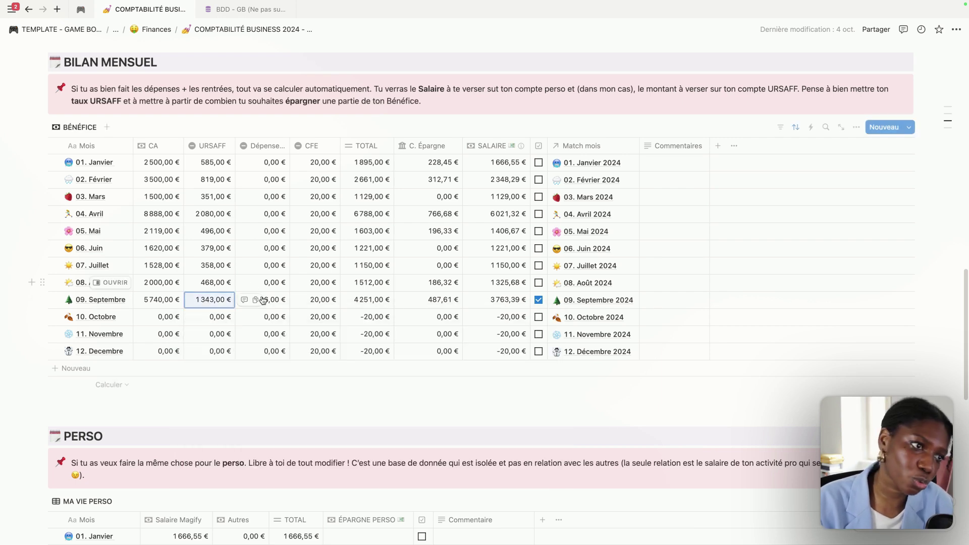
left_click(273, 303)
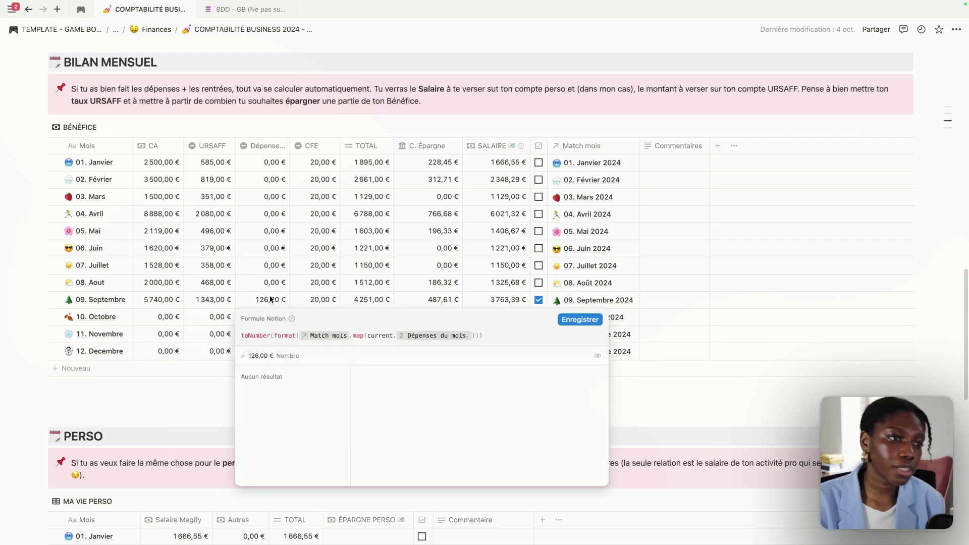
key("Escape")
scroll(283, 283, "up", 10)
scroll(327, 69, "up", 7)
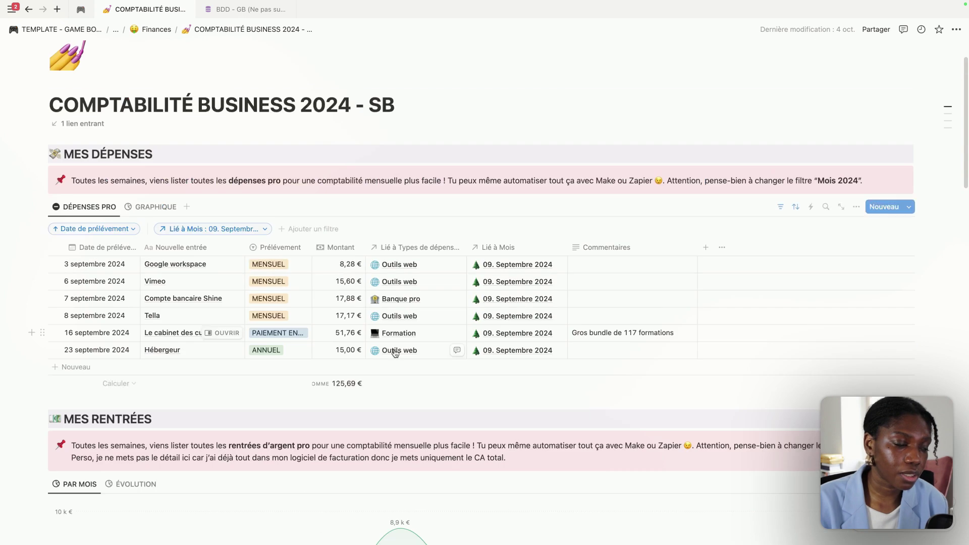
scroll(345, 341, "down", 13)
scroll(345, 341, "down", 2)
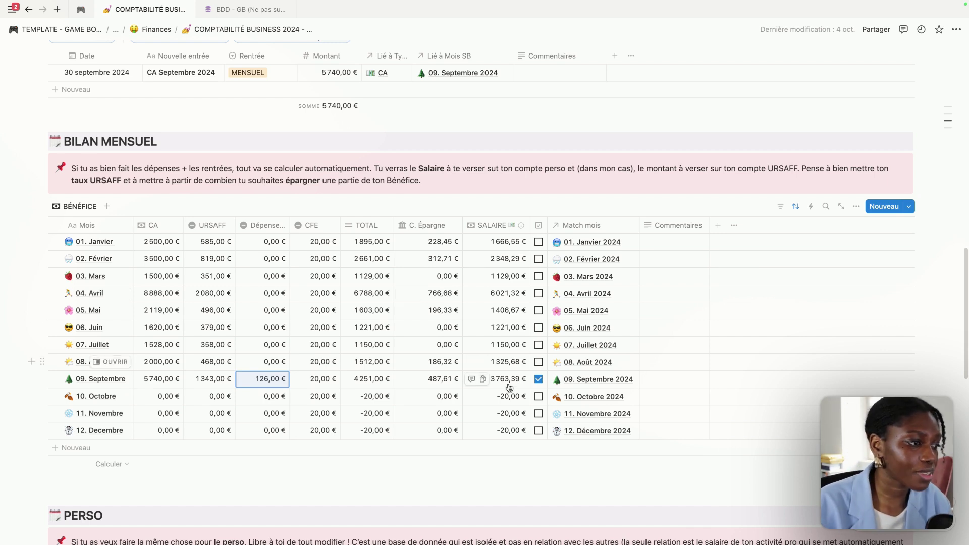
Inspect the C. Épargne formula in the 09. Septembre row, and look over the MA VIE PERSO table in the PERSO section
left_click(433, 374)
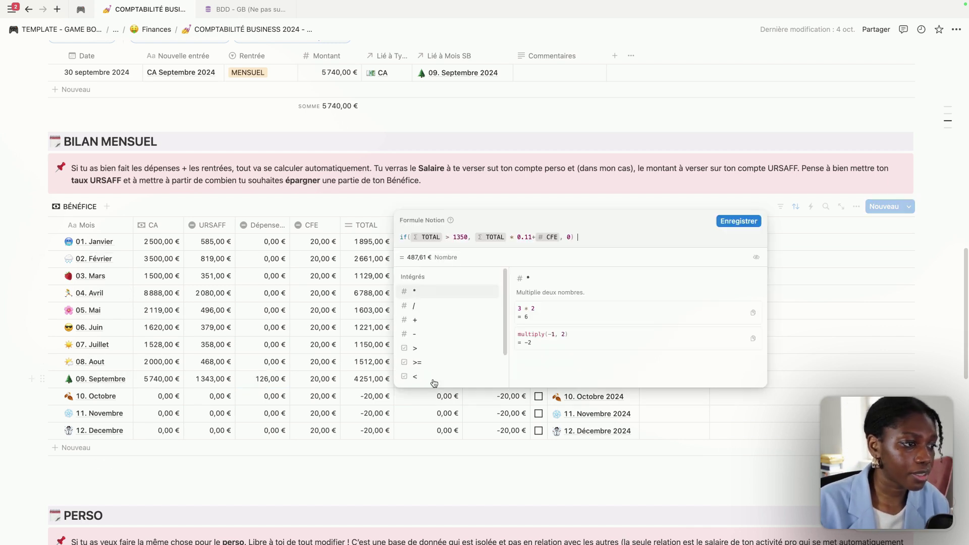
key("Escape")
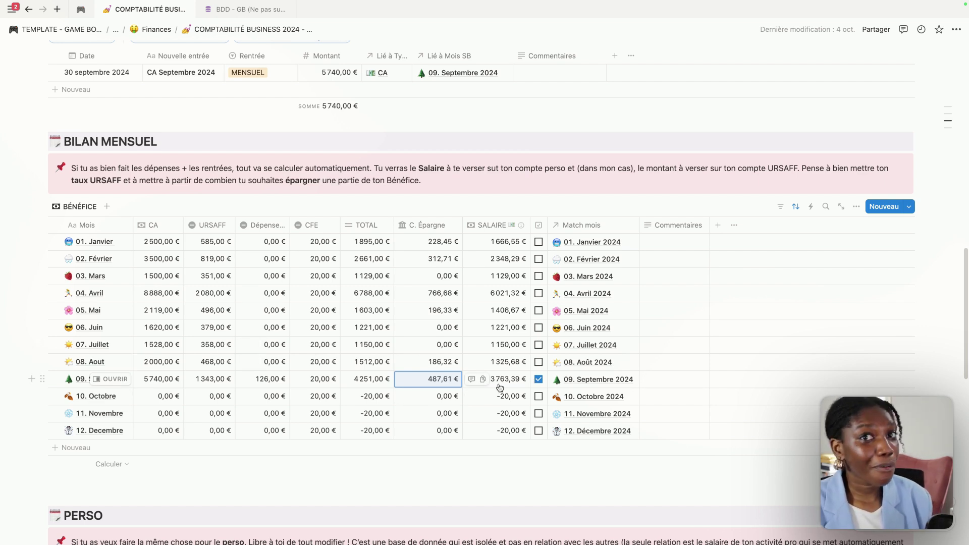
scroll(539, 385, "down", 7)
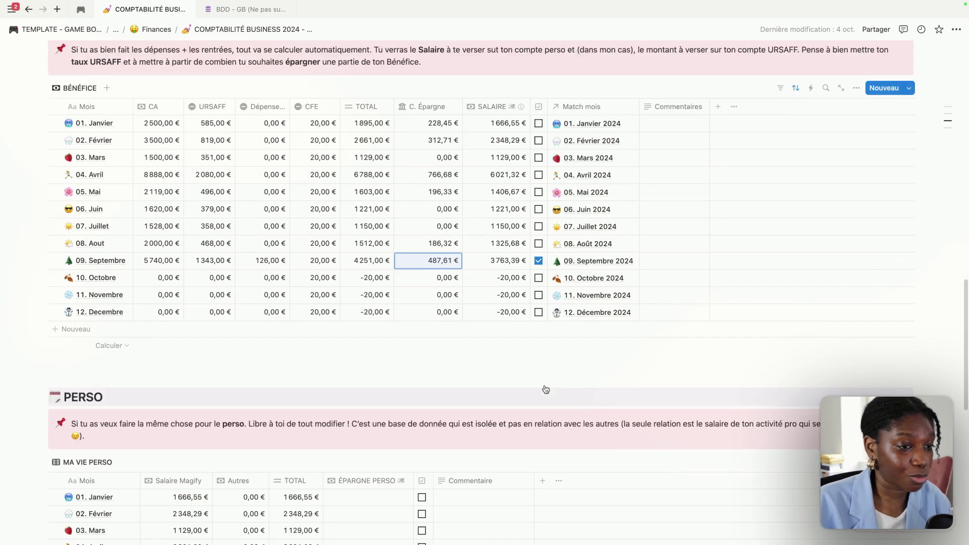
scroll(360, 368, "up", 6)
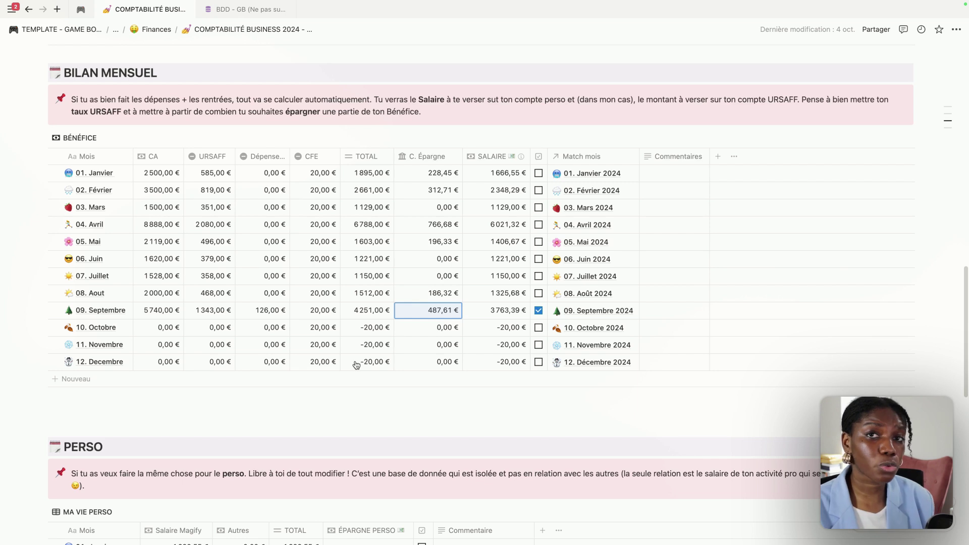
scroll(348, 342, "down", 6)
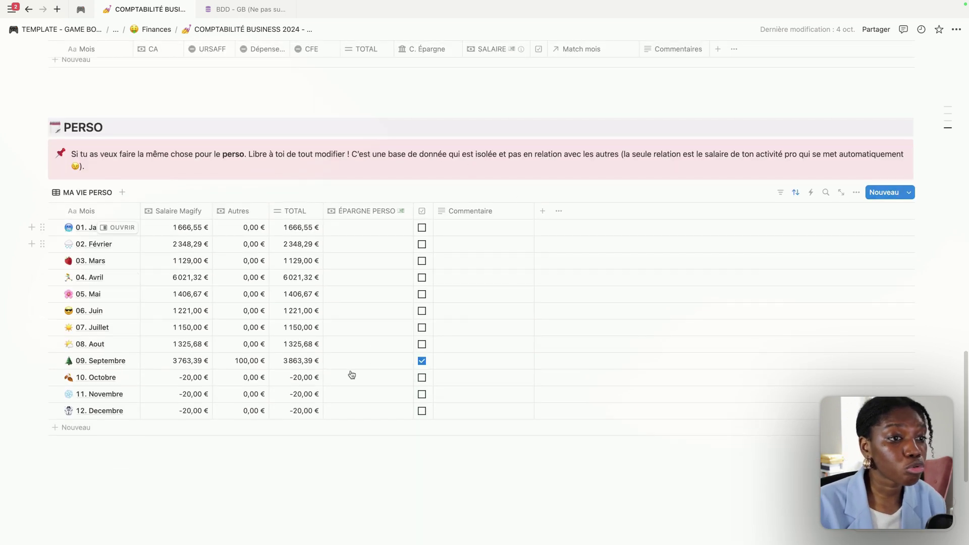
scroll(353, 375, "up", 3)
scroll(247, 362, "up", 8)
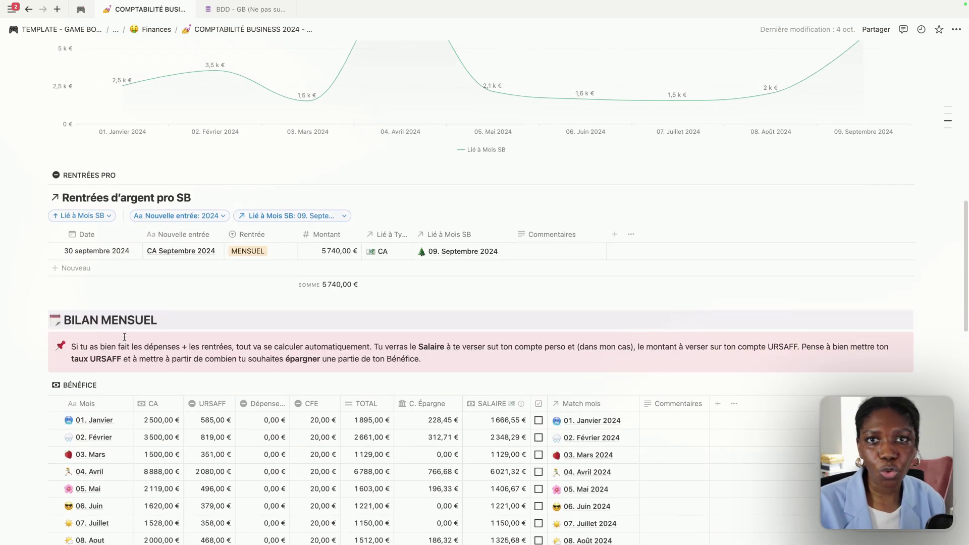
Go to the STATISTIQUES BUSINESS 2024 page, and examine the Interprétation data board and the YOUTUBE statistics table
scroll(199, 260, "up", 7)
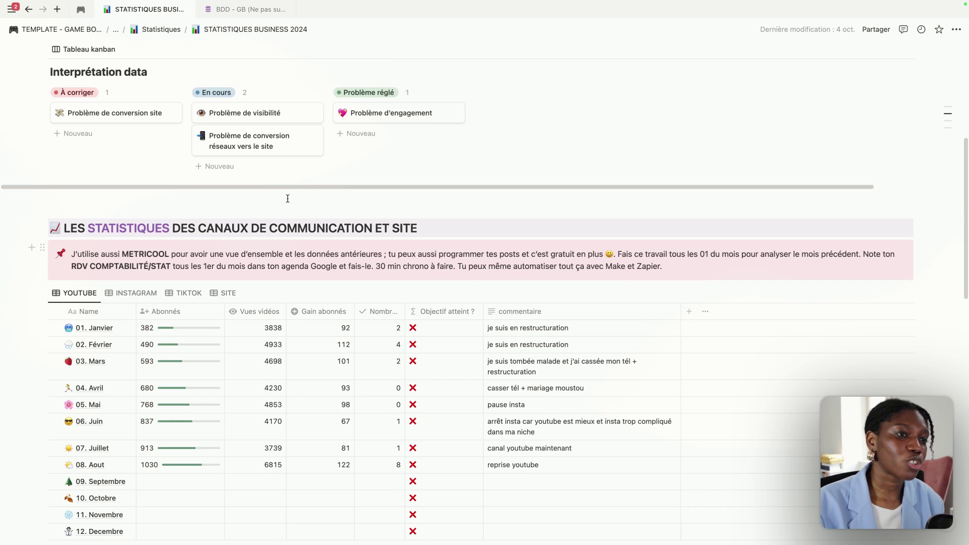
scroll(310, 196, "up", 2)
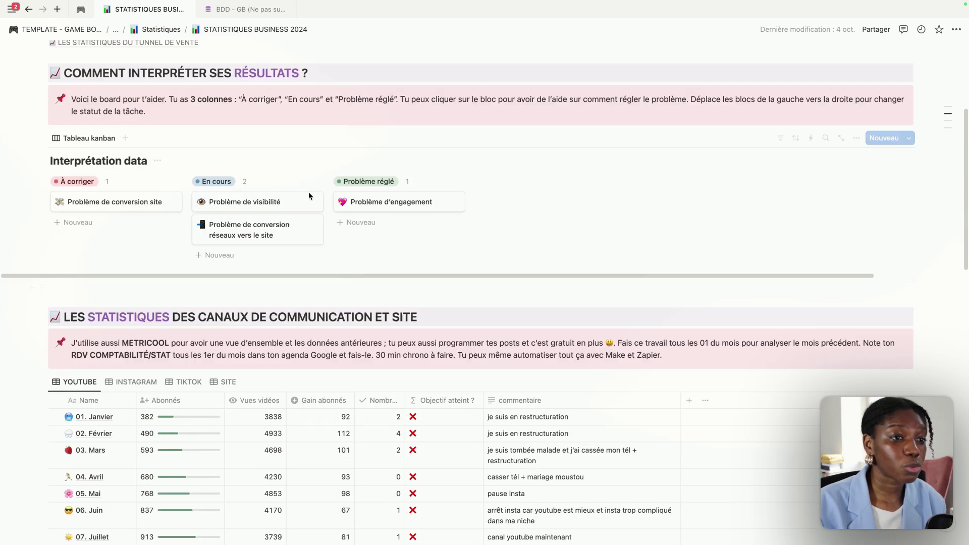
scroll(310, 197, "down", 4)
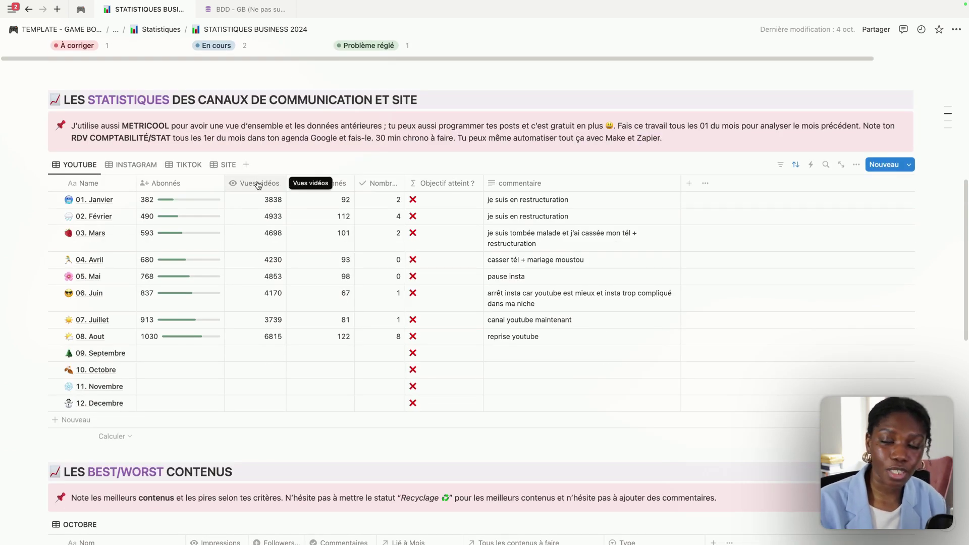
scroll(258, 185, "down", 1)
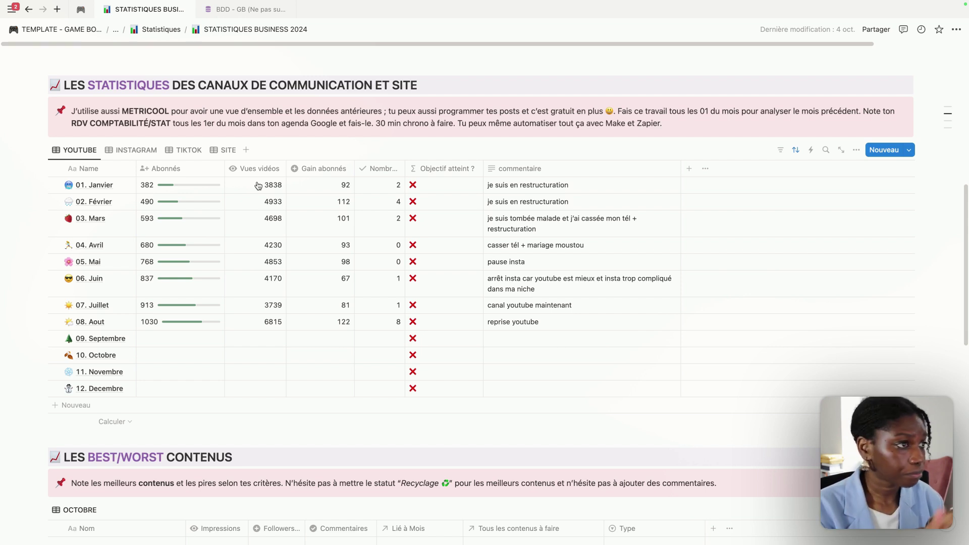
scroll(260, 211, "down", 3)
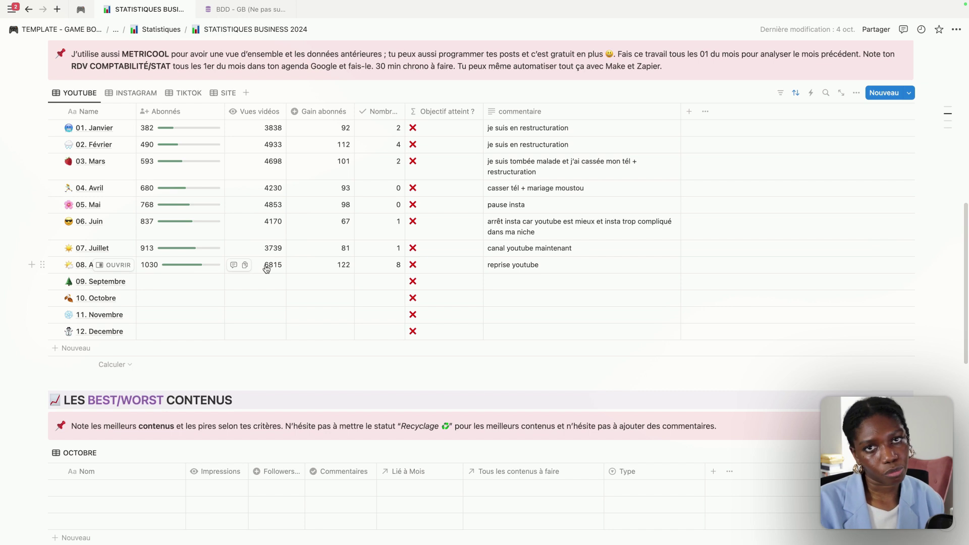
scroll(266, 269, "up", 1)
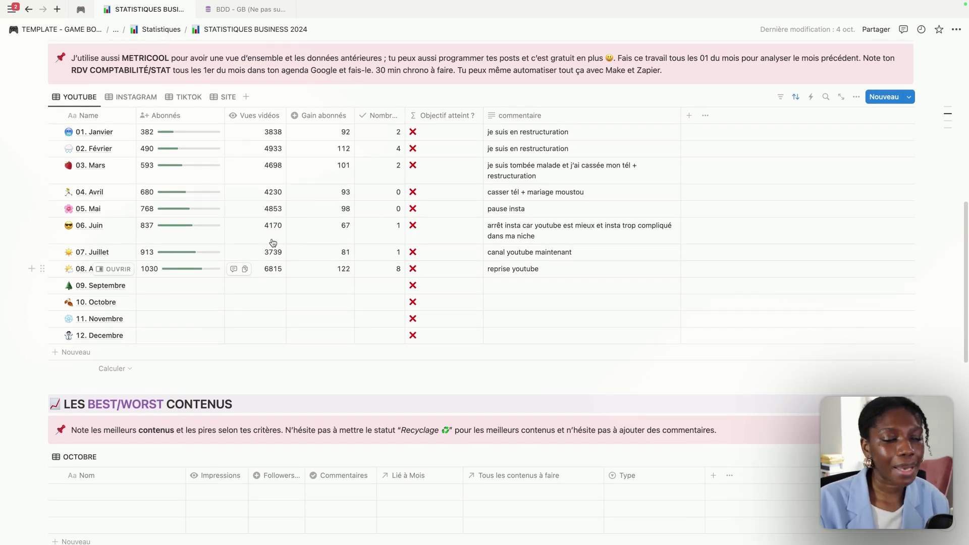
scroll(255, 119, "up", 1)
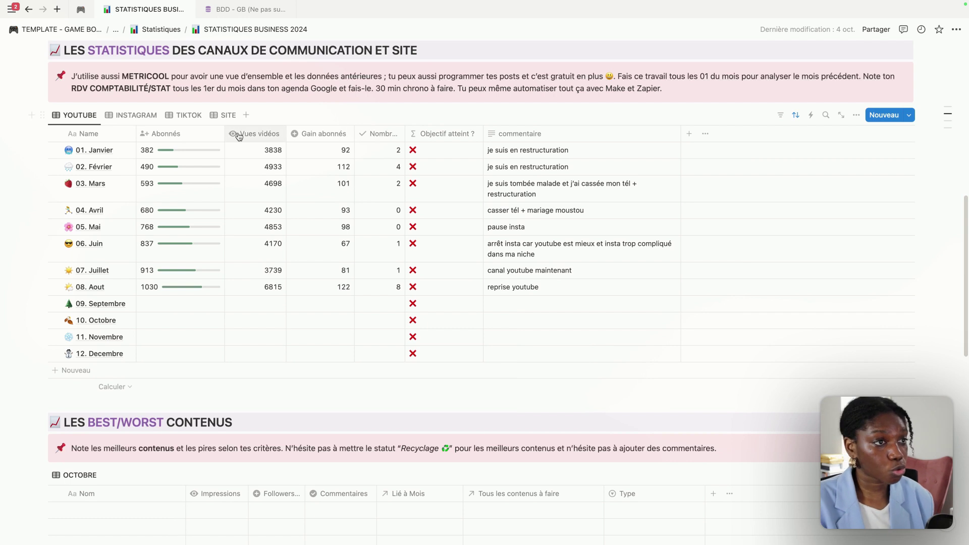
Look through the INSTAGRAM and TIKTOK views of the channel statistics, and return to the YOUTUBE view
left_click(133, 116)
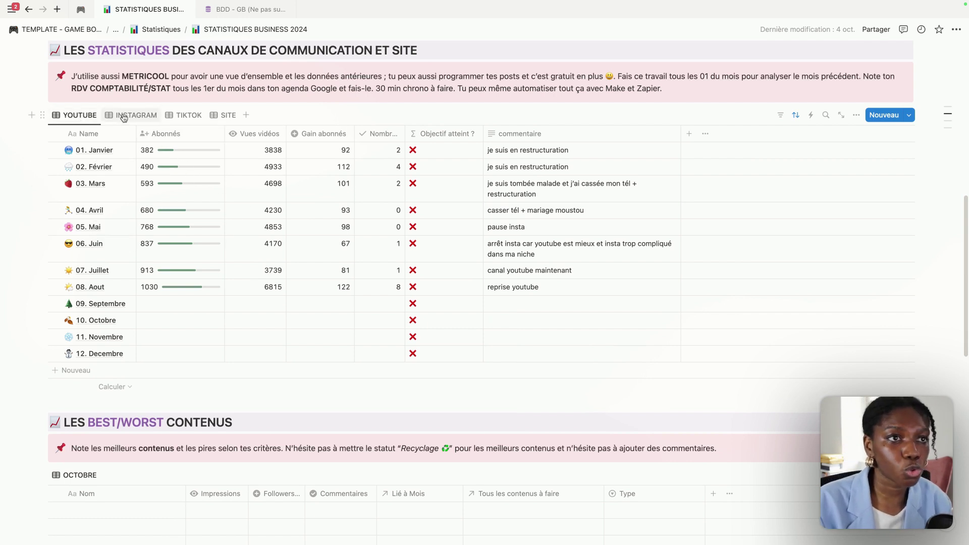
left_click(190, 116)
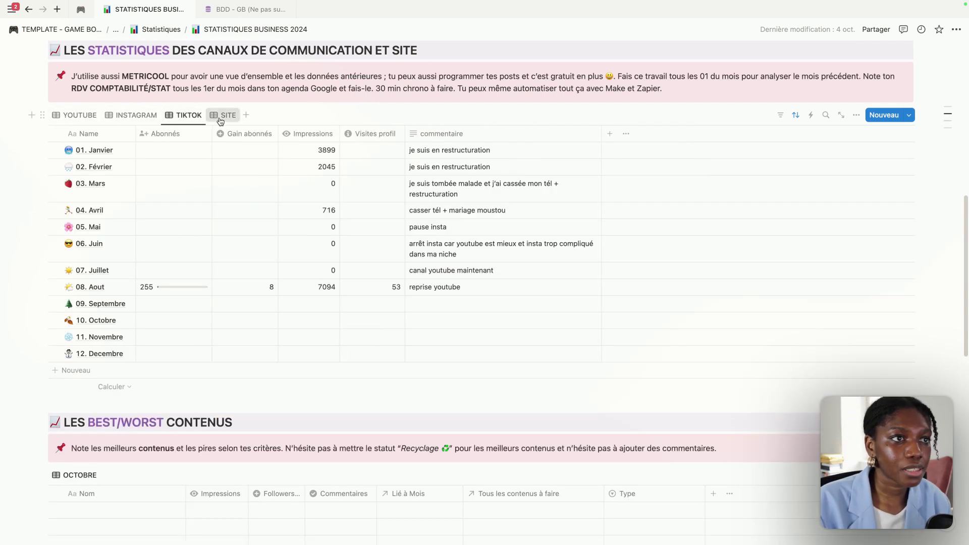
left_click(133, 115)
left_click(76, 115)
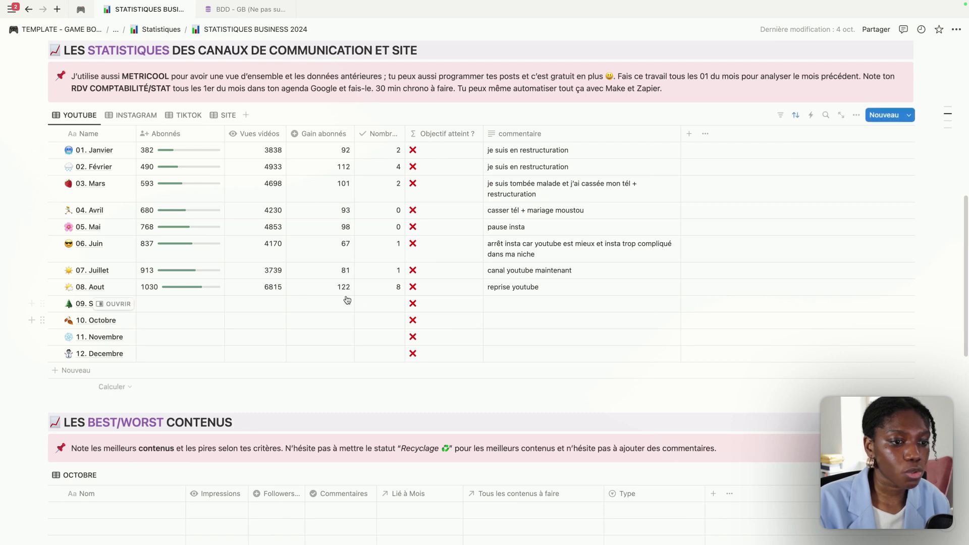
Examine the LES BEST/WORST CONTENUS section and the TUNNEL DE VENTE table
scroll(346, 299, "down", 6)
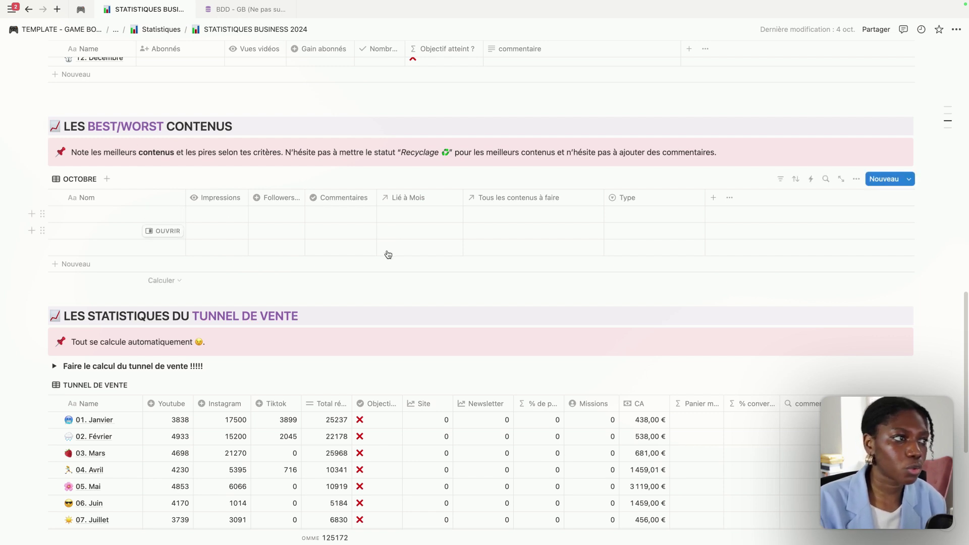
scroll(386, 254, "down", 2)
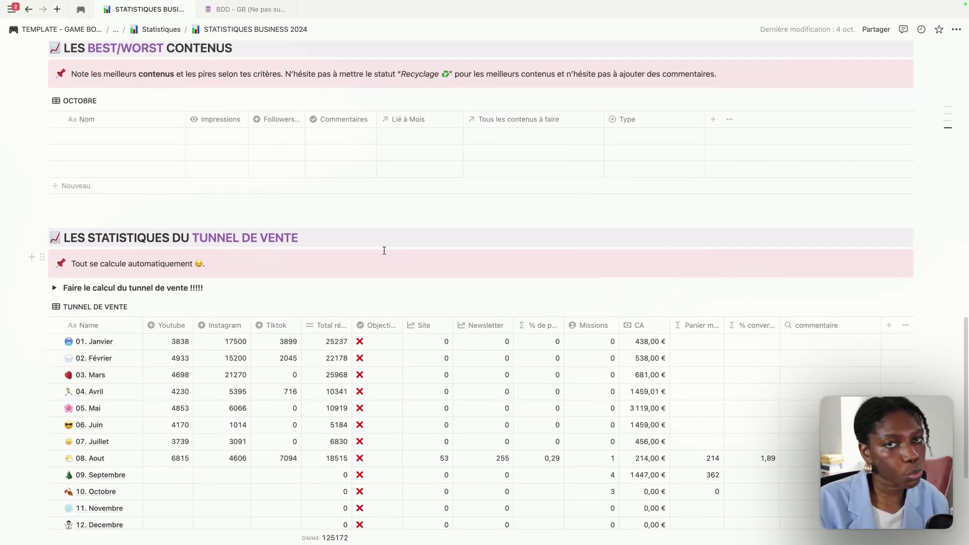
scroll(384, 250, "down", 4)
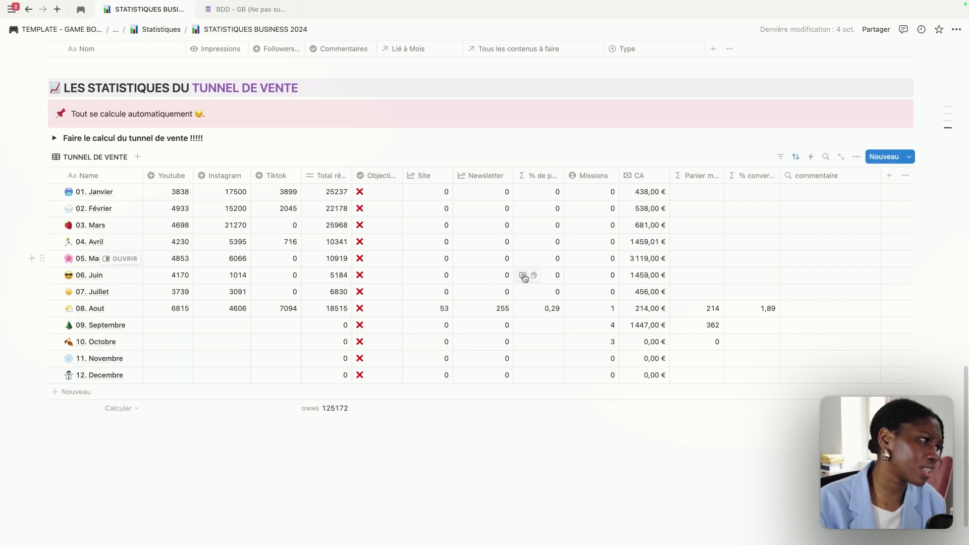
scroll(631, 303, "up", 1)
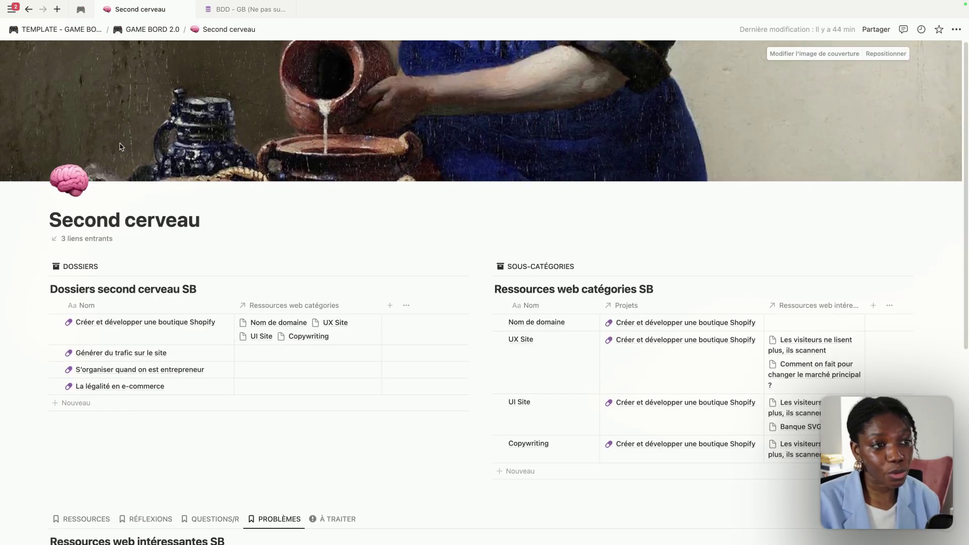
On the Second cerveau page, look through the QUESTIONS/R, PROBLÈMES, RÉFLEXIONS and RESSOURCES views of Ressources web intéressantes SB
scroll(120, 143, "down", 6)
scroll(119, 143, "up", 4)
scroll(121, 146, "down", 2)
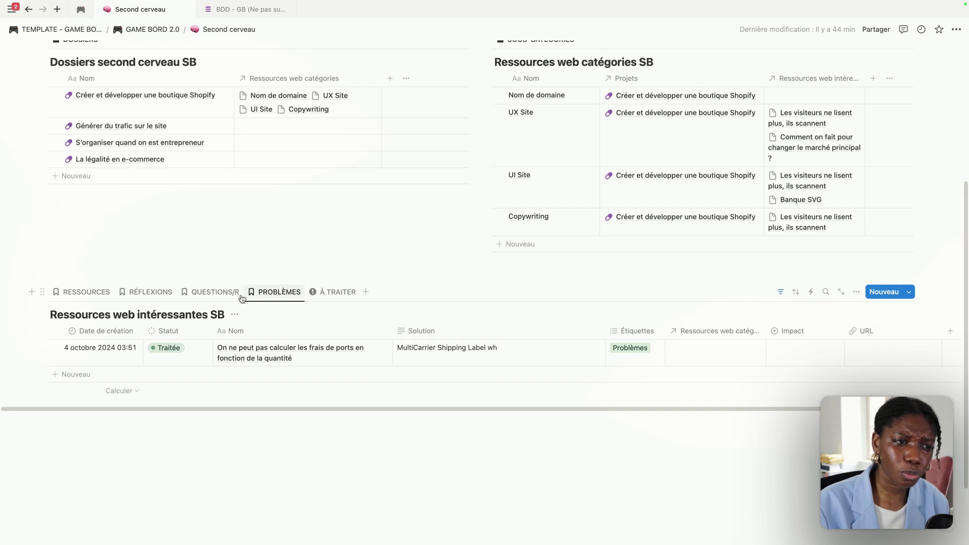
left_click(222, 295)
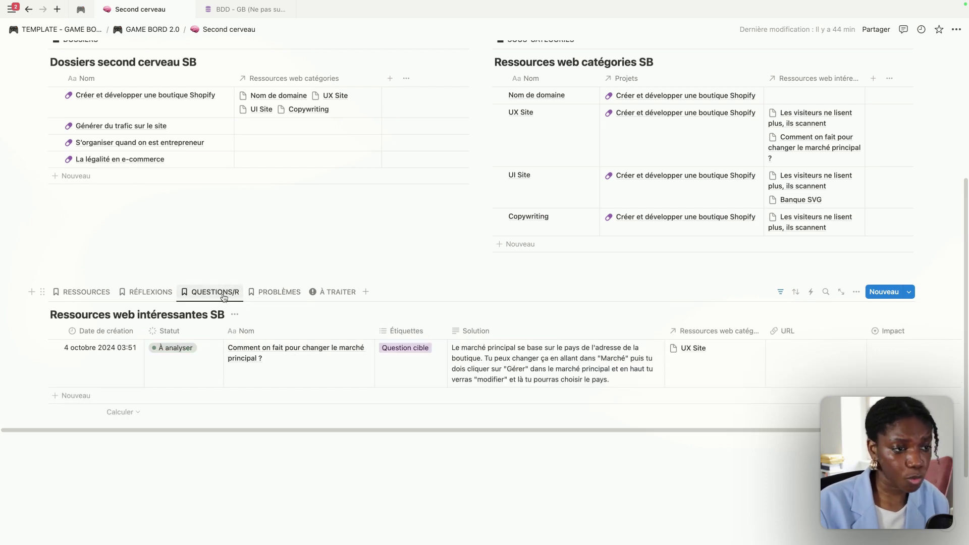
left_click(273, 293)
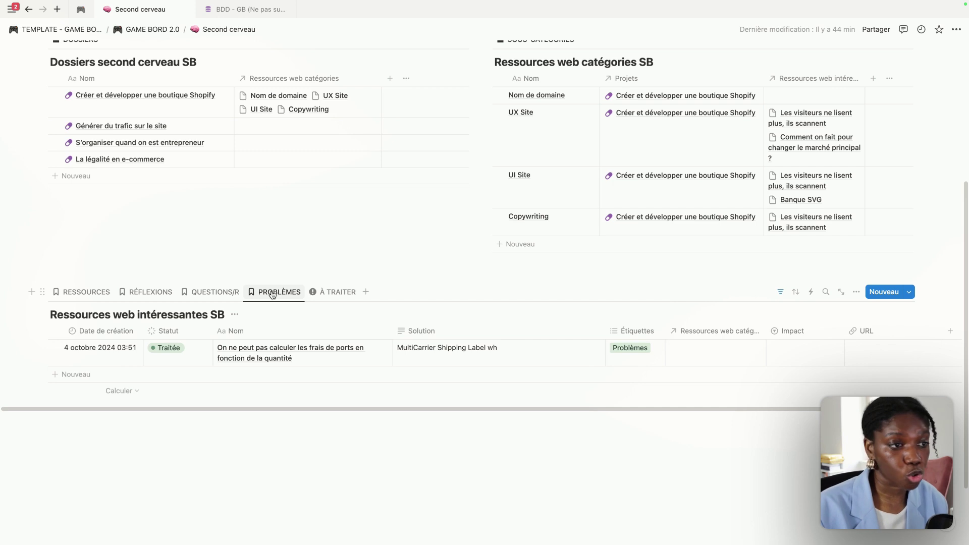
left_click(151, 293)
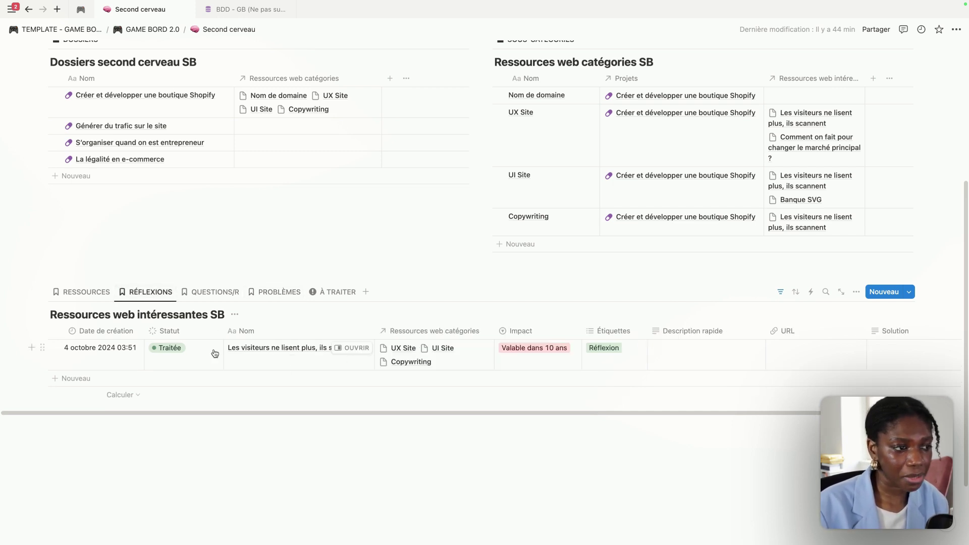
left_click(66, 295)
Compare the DOSSIERS and SOUS-CATÉGORIES tables with the resource listed in the RESSOURCES view
scroll(191, 402, "up", 4)
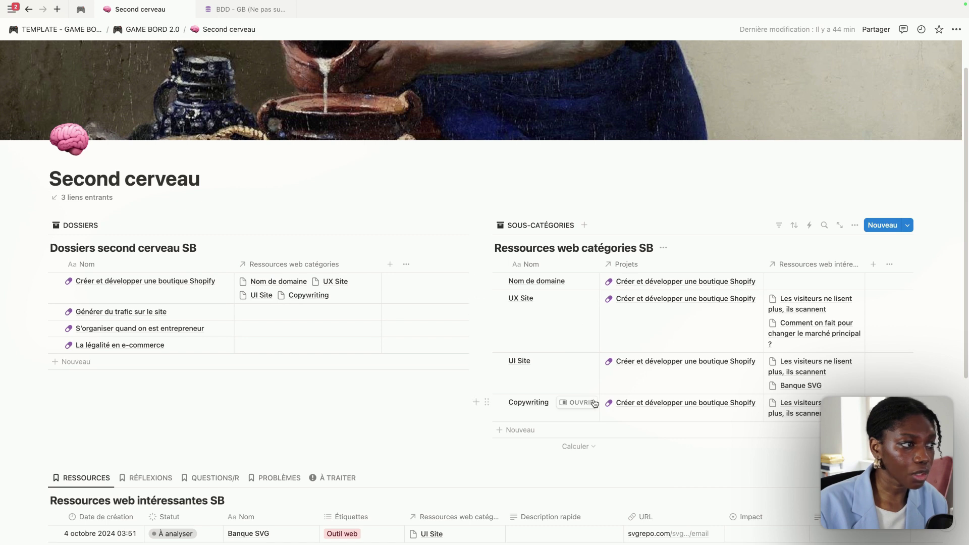
scroll(540, 293, "down", 3)
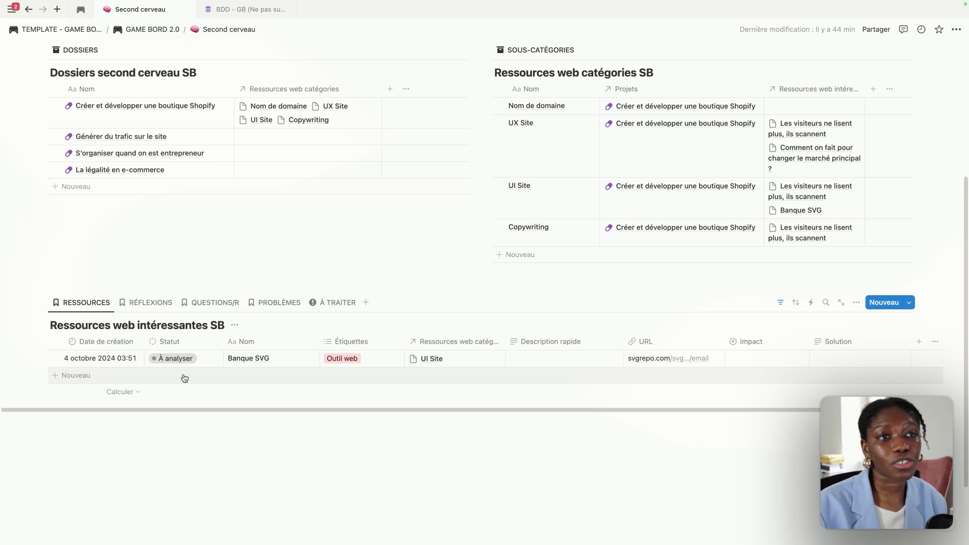
scroll(162, 240, "up", 3)
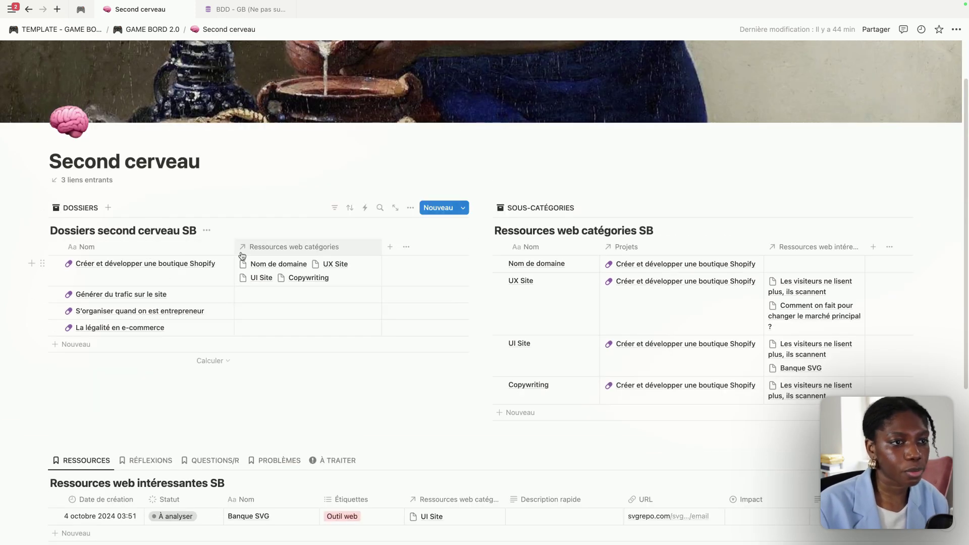
scroll(387, 294, "down", 3)
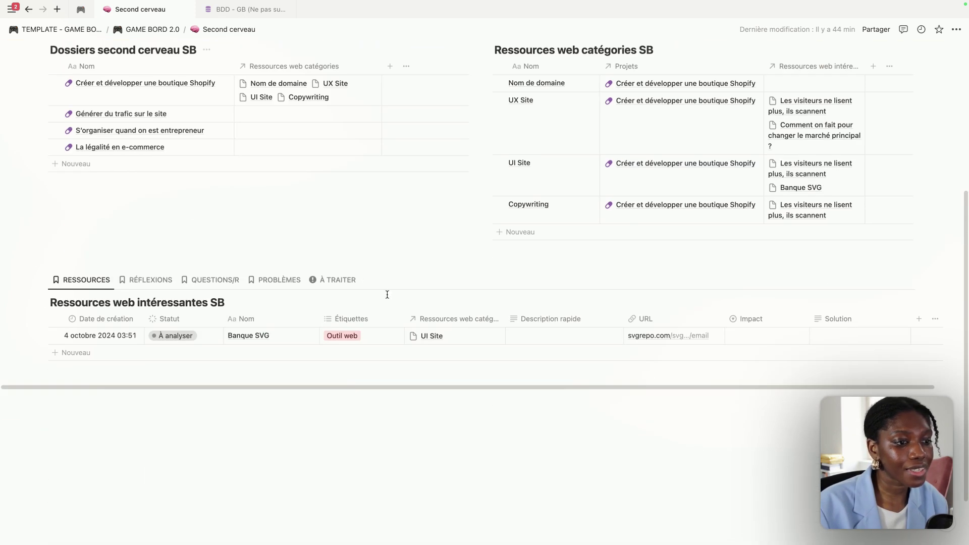
scroll(178, 276, "up", 4)
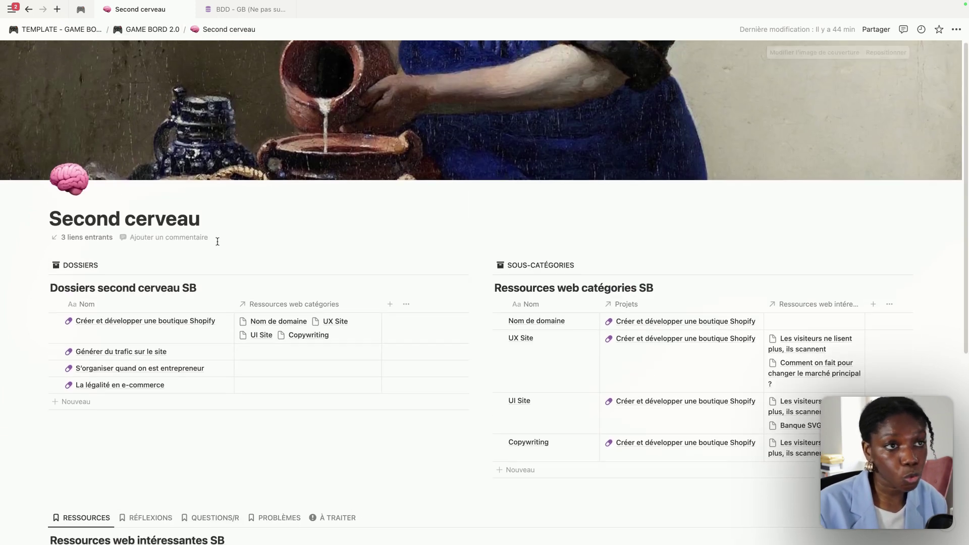
Check the À TRAITER view of Ressources web intéressantes SB, and return to the RESSOURCES view and the DOSSIERS table
scroll(452, 416, "down", 3)
left_click(341, 322)
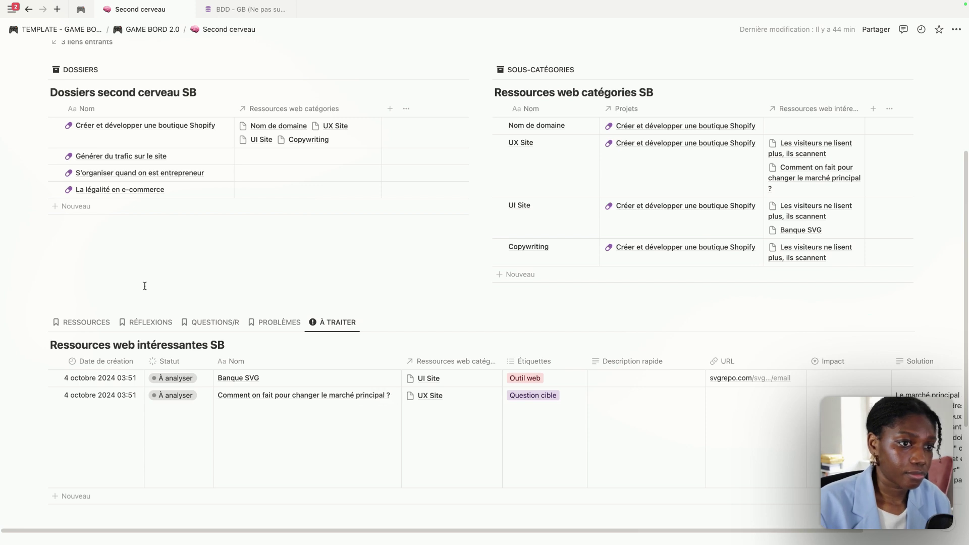
left_click(106, 323)
scroll(107, 324, "up", 2)
scroll(107, 324, "up", 2)
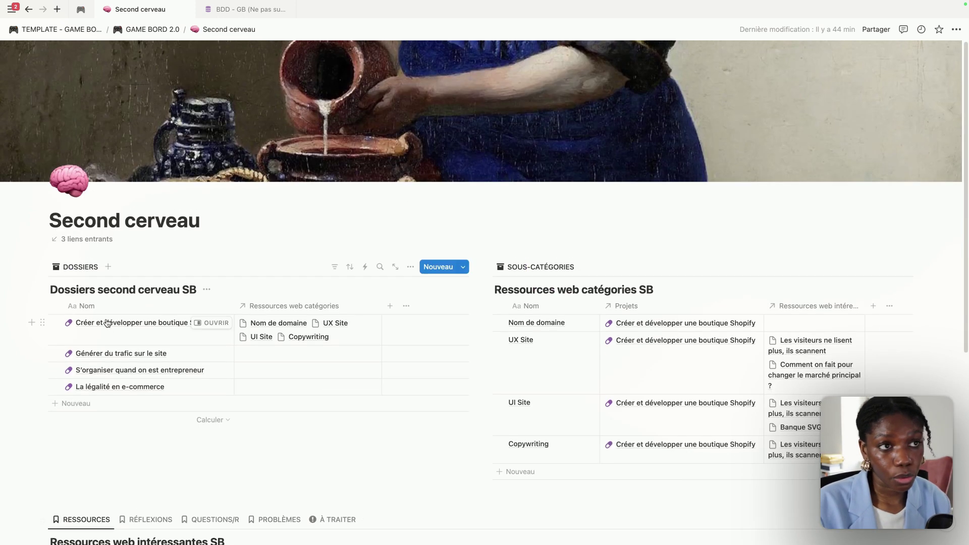
Return to GAME BORD 2.0, open the Planification objectifs page and look through its 2025 month sections
left_click(153, 30)
scroll(313, 194, "down", 3)
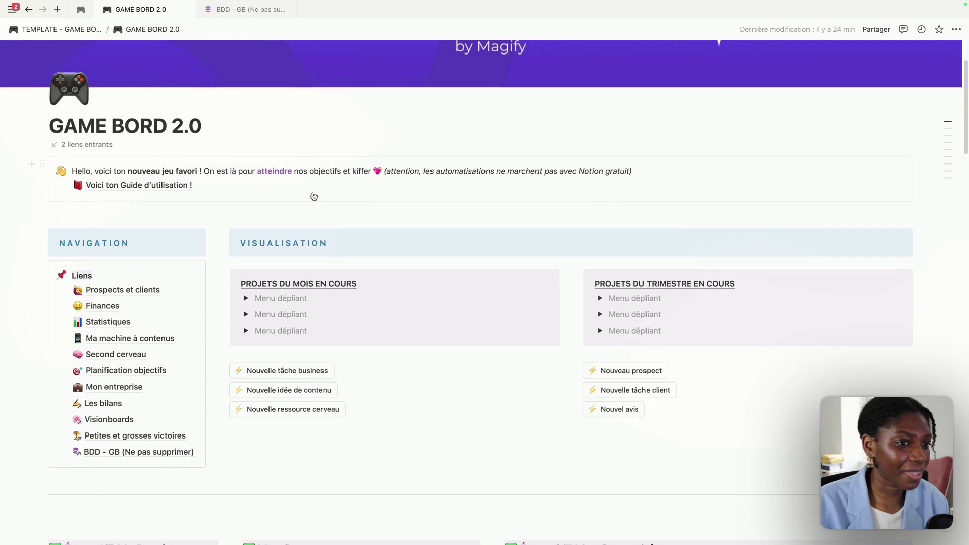
left_click(96, 237)
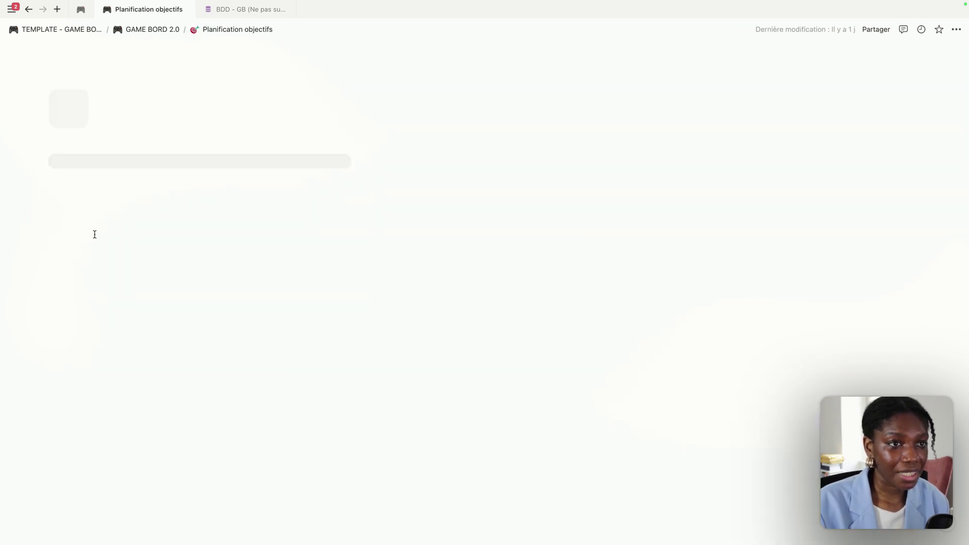
scroll(238, 255, "down", 10)
scroll(240, 255, "up", 15)
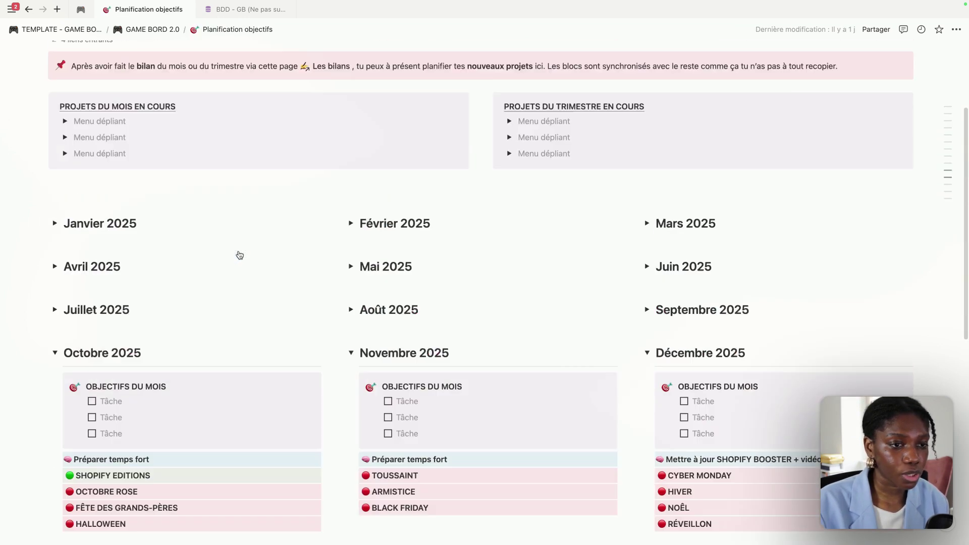
Go back to GAME BORD 2.0 and open the Mon entreprise page to view its MON PERSO and LA BANQUE sections
left_click(145, 34)
scroll(142, 297, "down", 3)
left_click(114, 332)
scroll(197, 320, "down", 3)
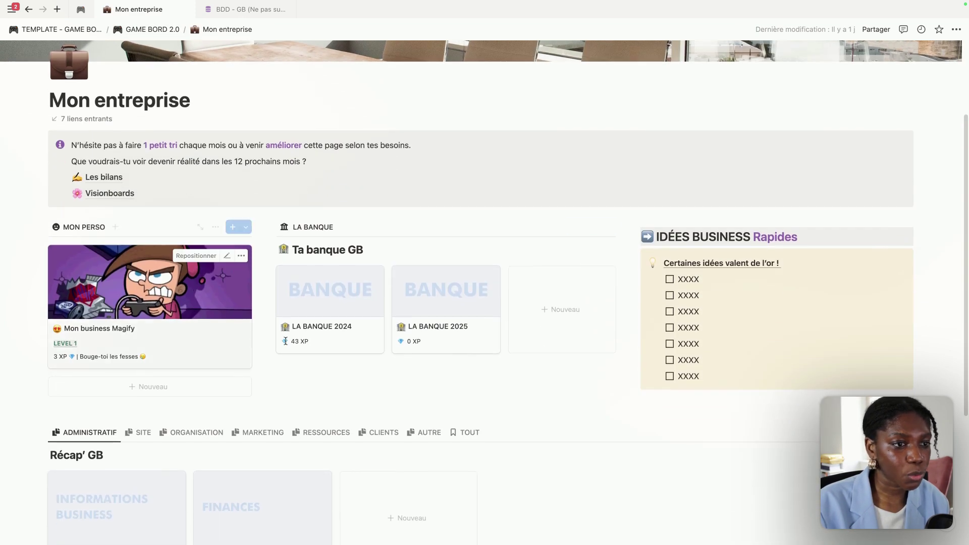
Open LA BANQUE 2024, review its XP properties and the Tes cadeaux à gagner gallery, and close it
left_click(340, 328)
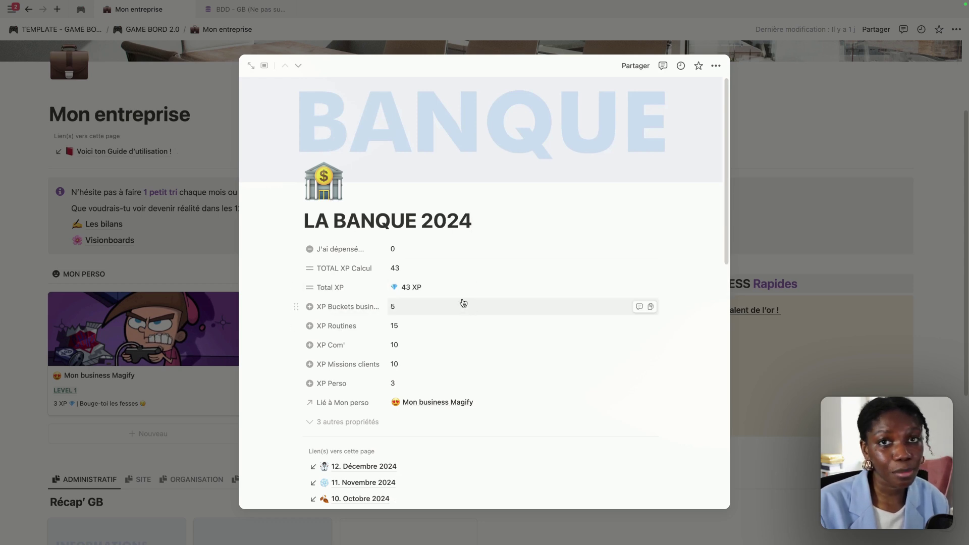
scroll(463, 303, "down", 10)
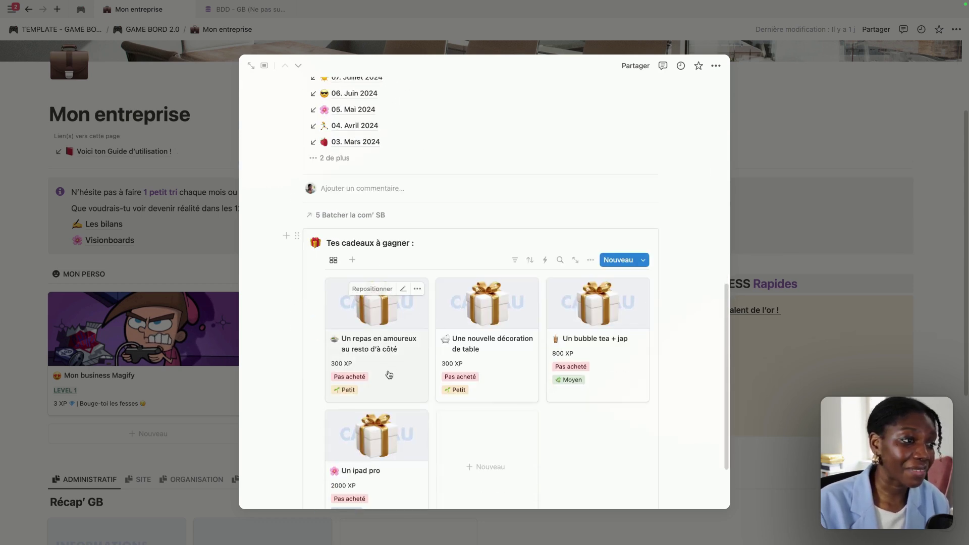
scroll(407, 327, "down", 2)
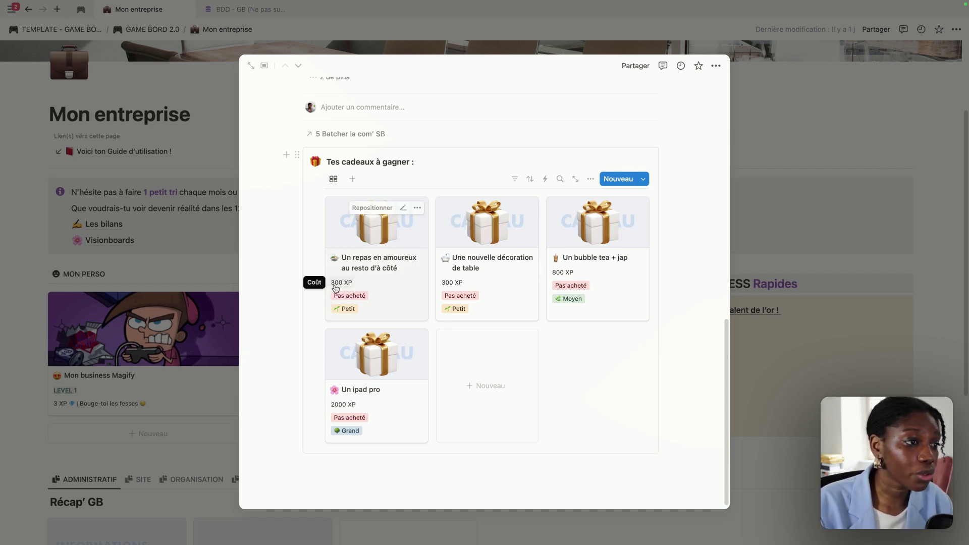
scroll(352, 292, "up", 10)
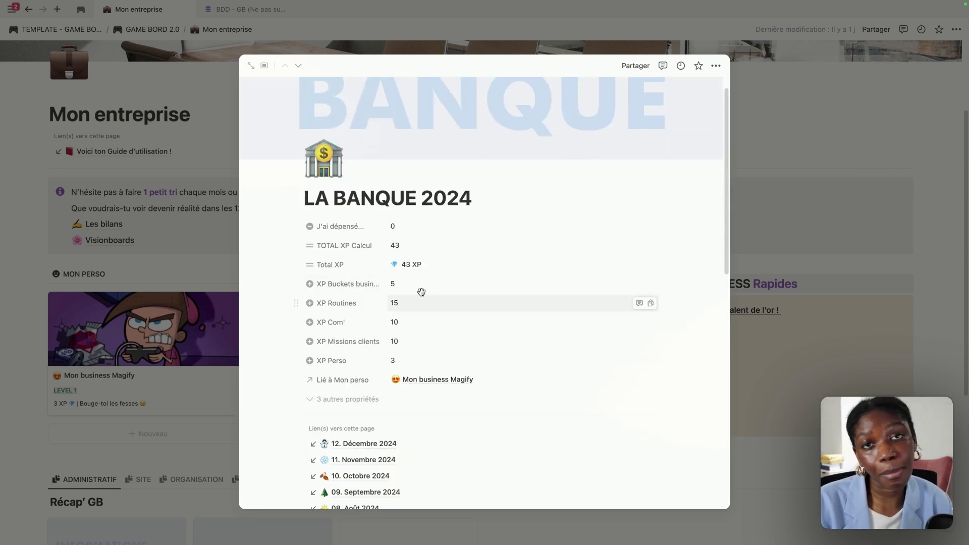
scroll(414, 279, "down", 6)
scroll(416, 279, "down", 4)
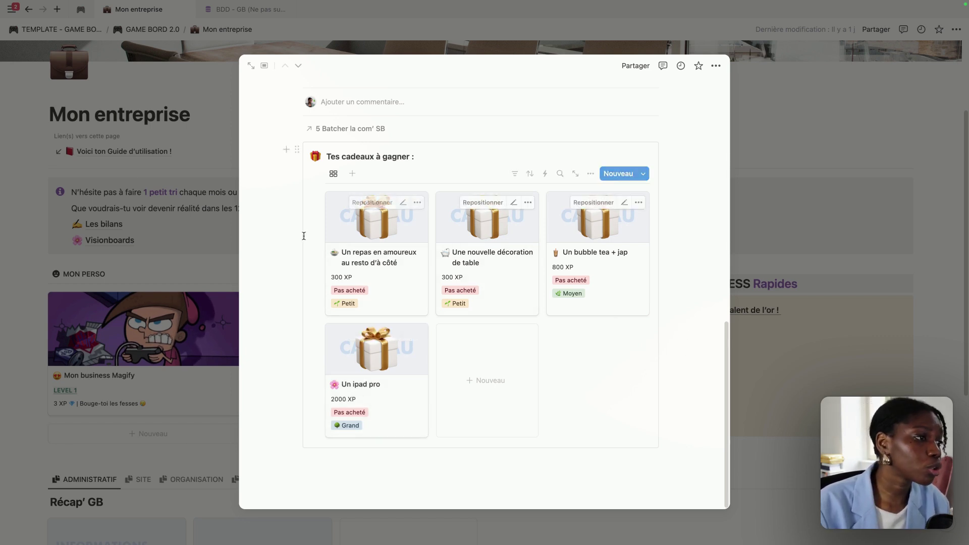
key("Escape")
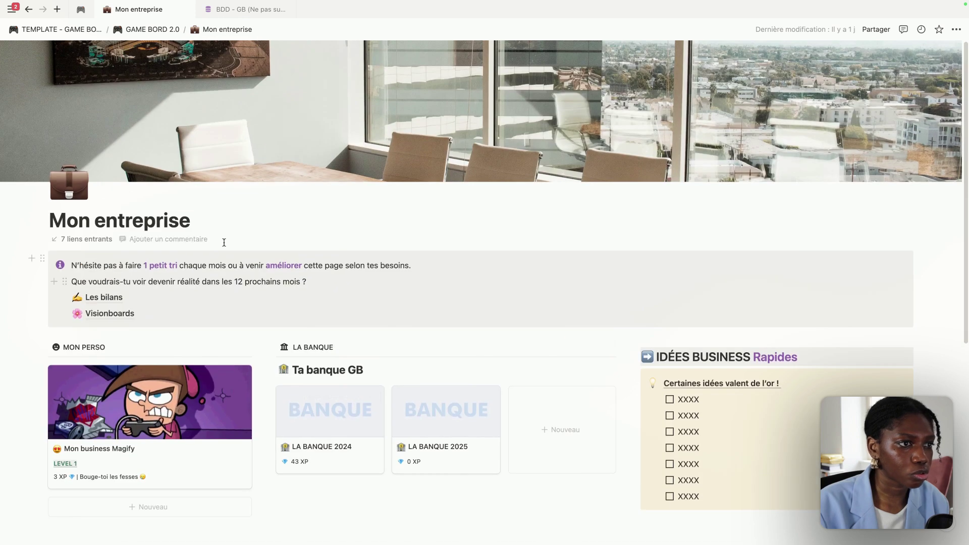
Return to GAME BORD 2.0 and look over the navigation links, quick-add buttons, and routine and content steps
left_click(173, 30)
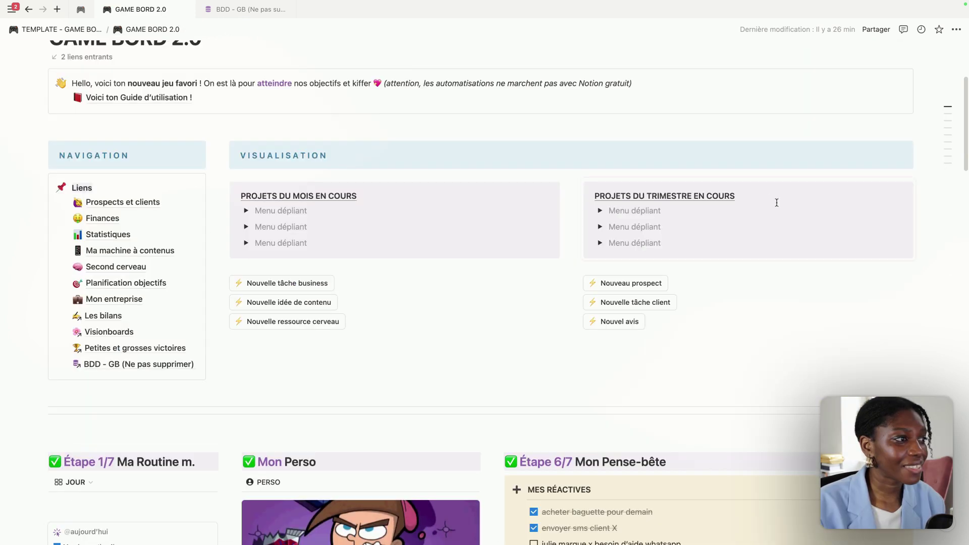
scroll(126, 331, "up", 2)
scroll(124, 332, "down", 5)
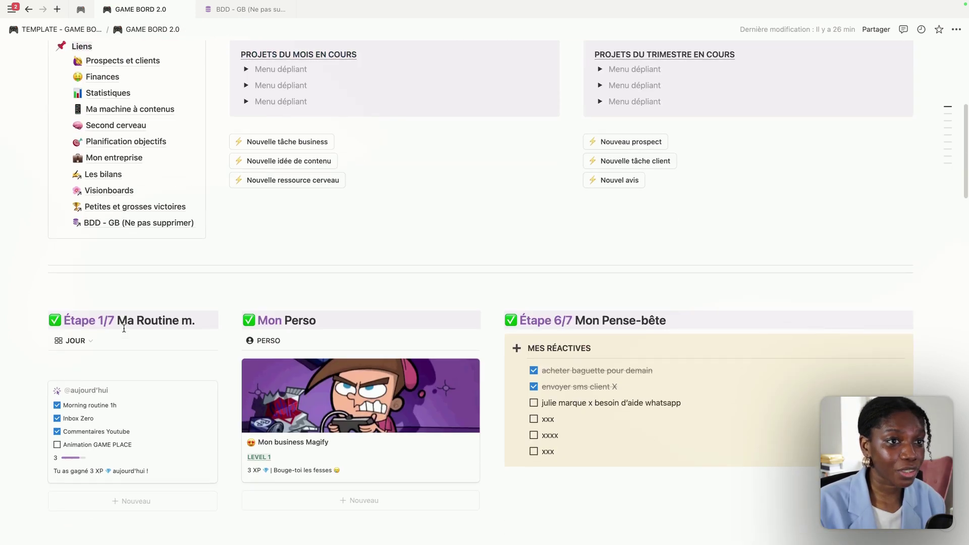
scroll(87, 182, "up", 4)
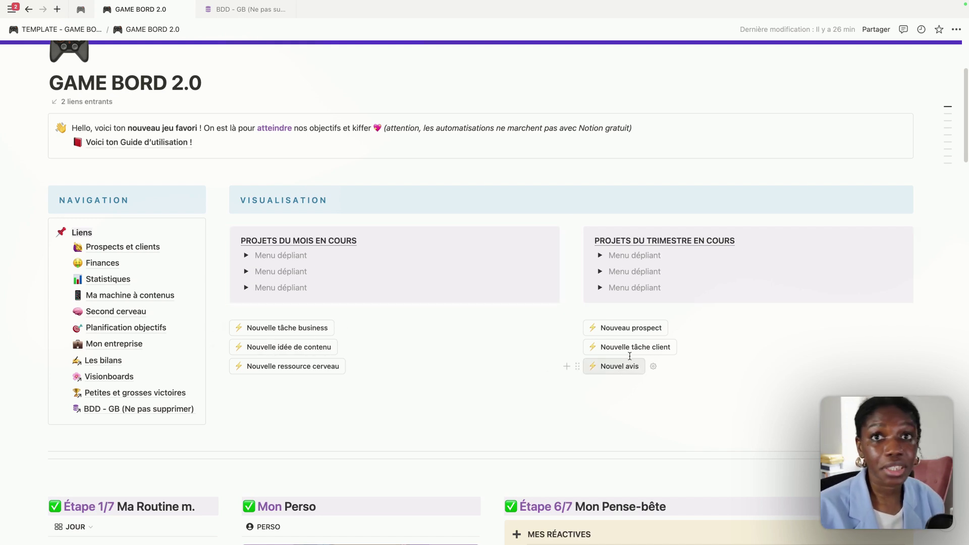
scroll(473, 216, "down", 2)
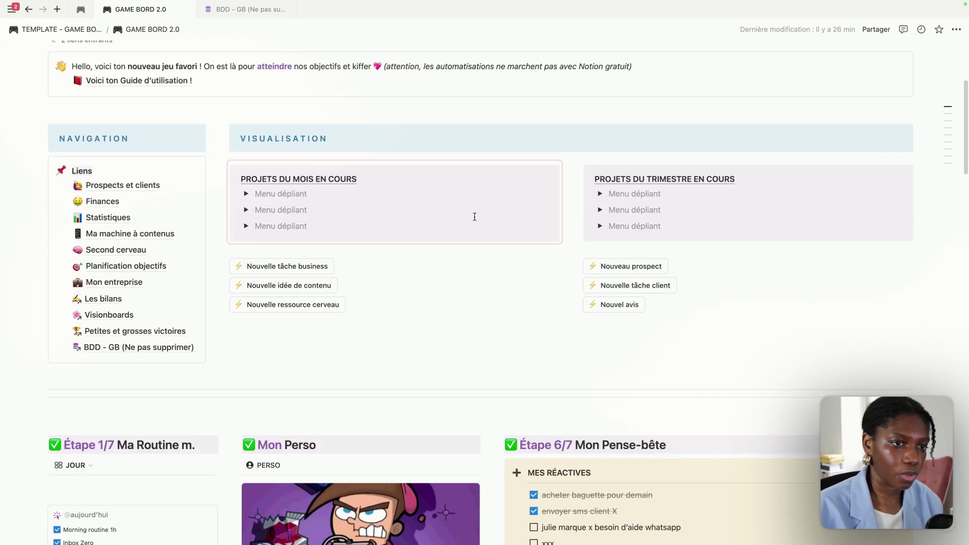
scroll(388, 267, "down", 15)
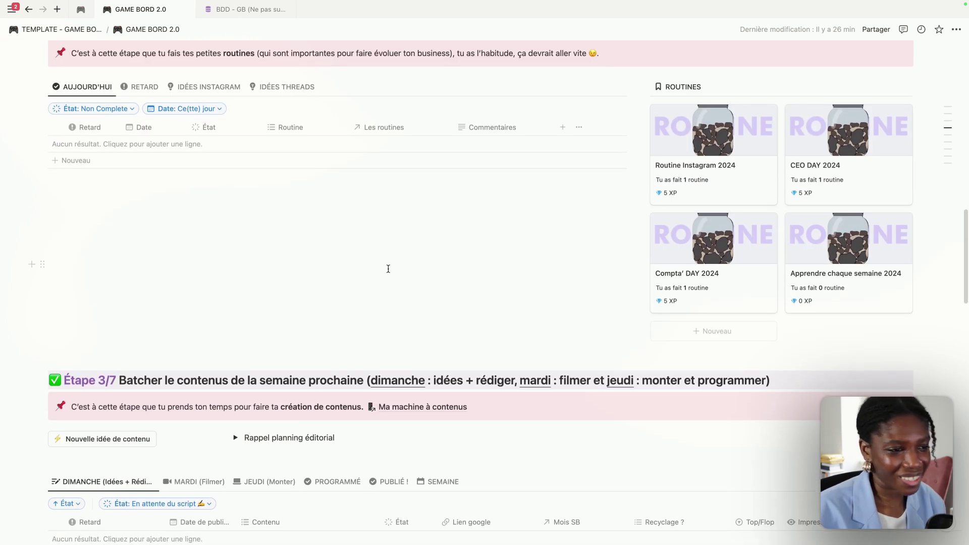
scroll(388, 268, "down", 5)
scroll(384, 267, "up", 15)
scroll(356, 241, "up", 7)
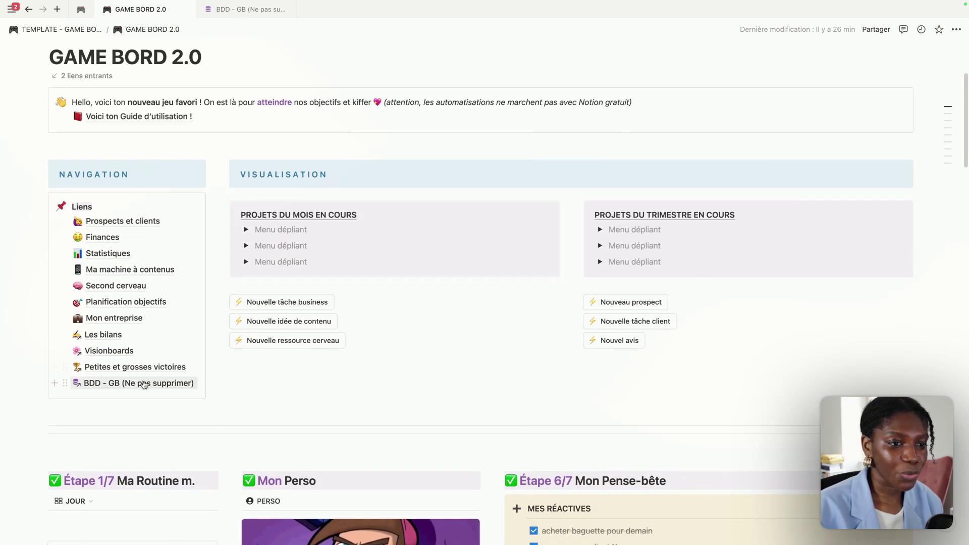
Open the BDD - GB (Ne pas supprimer) page and examine the GESTION DES POINTS POUR LA GAMIFICATION block
left_click(143, 382)
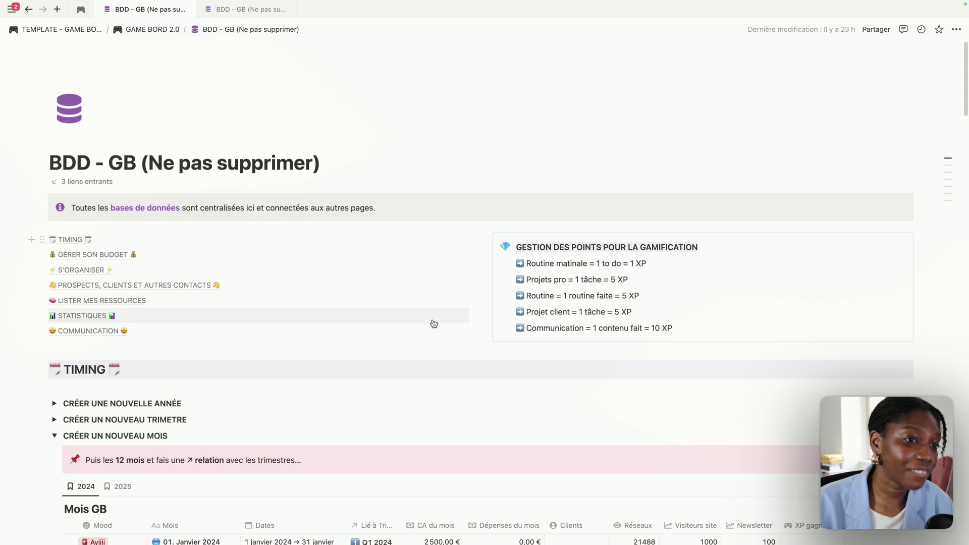
scroll(552, 284, "down", 2)
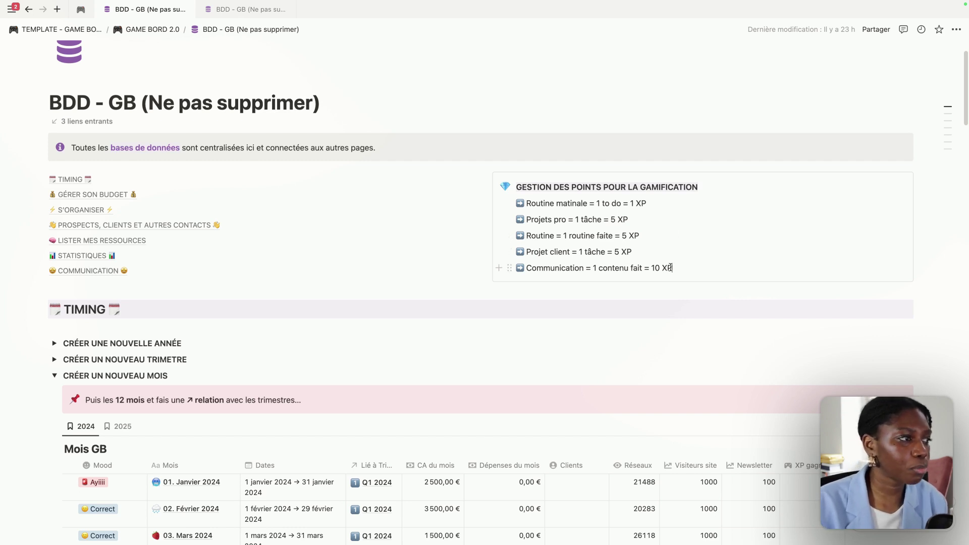
left_click(625, 236)
key("Escape")
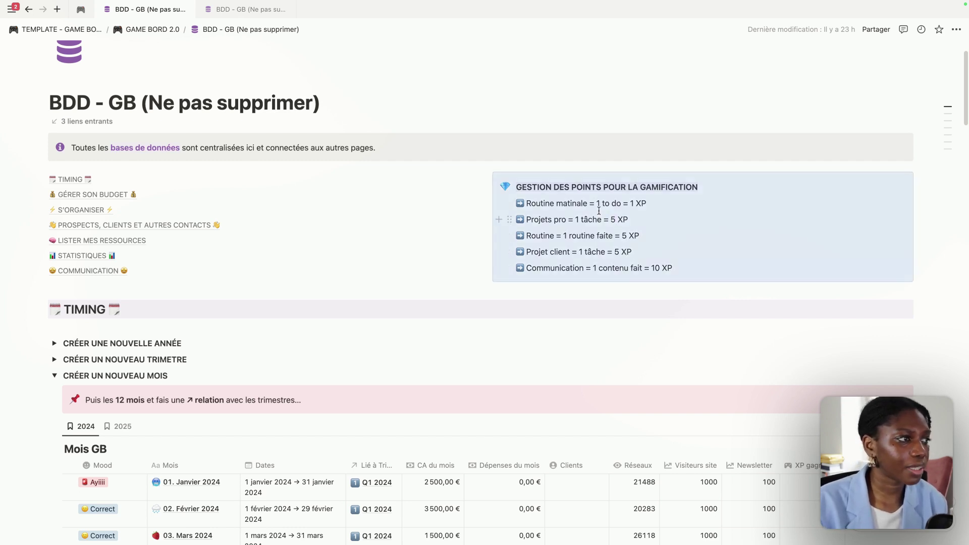
left_click(584, 205)
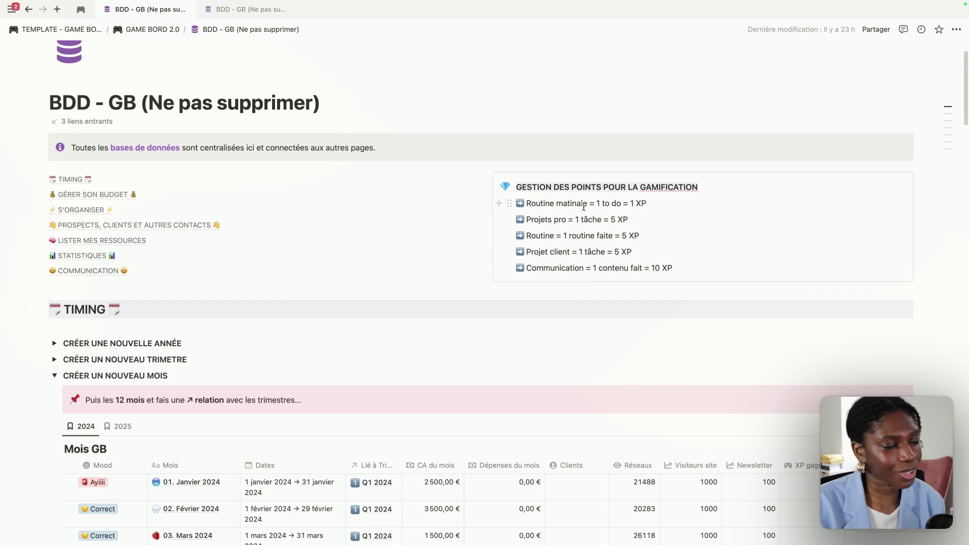
Collapse the CRÉER UN NOUVEAU MOIS section under TIMING
scroll(626, 208, "down", 5)
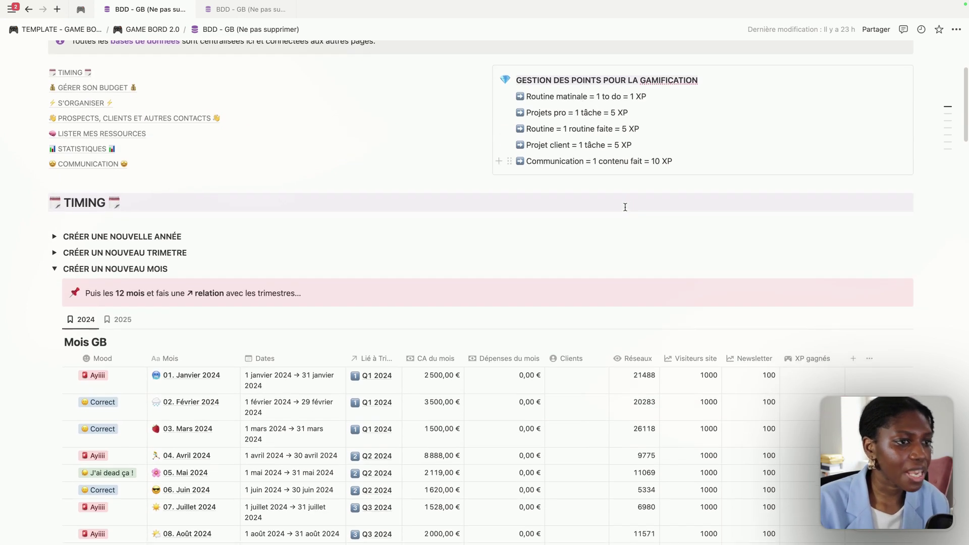
scroll(634, 60, "up", 4)
scroll(617, 92, "up", 2)
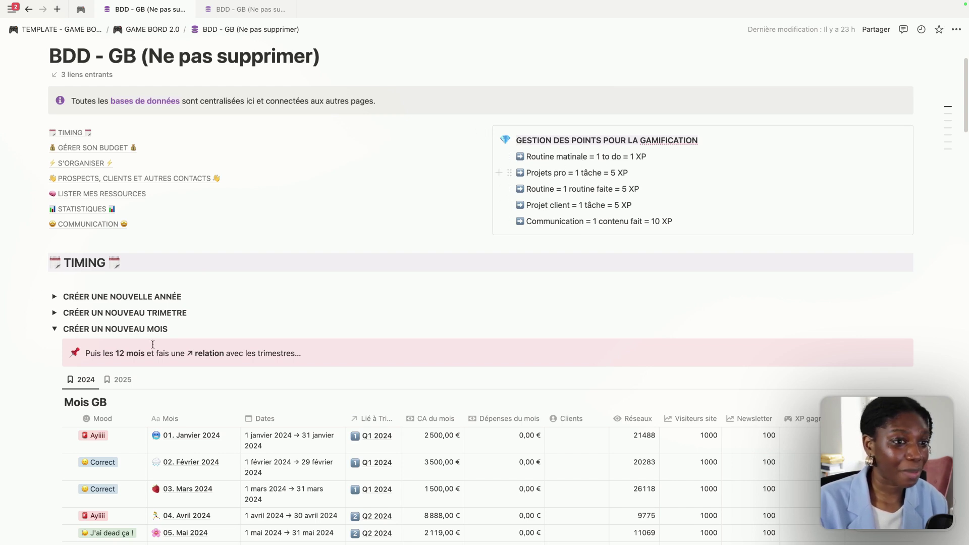
left_click(54, 328)
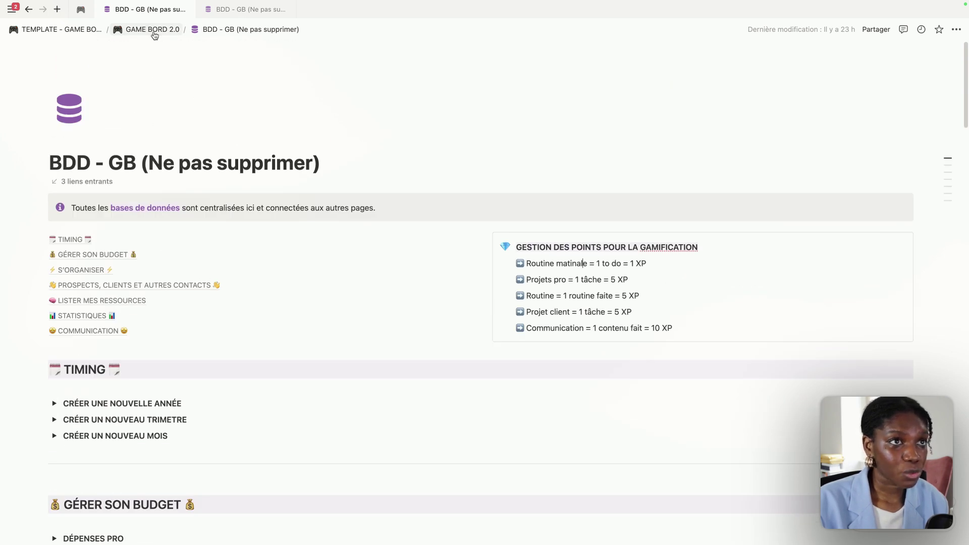
Go back through GAME BORD 2.0 to Mon entreprise, view the Informations entreprise record in Récap' GB, and close it
left_click(152, 30)
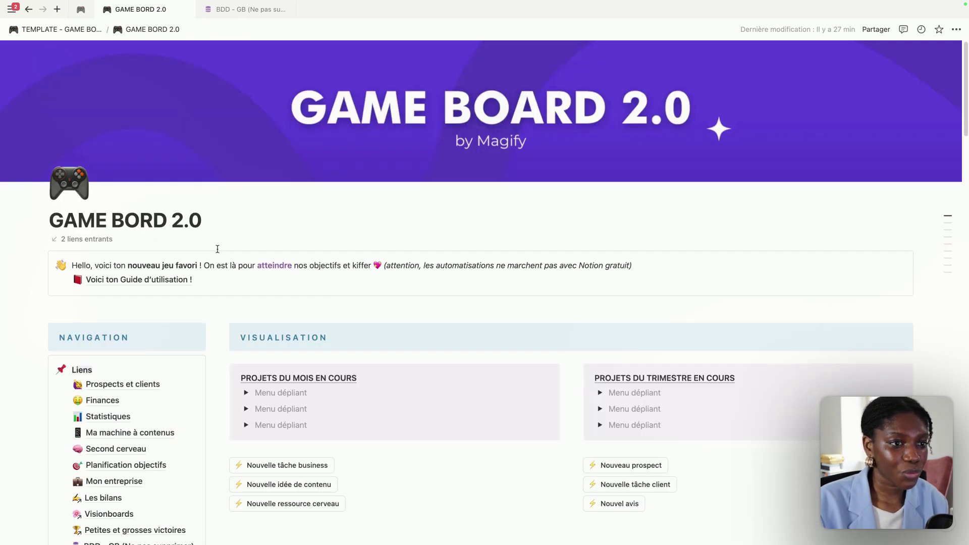
scroll(120, 356, "down", 2)
left_click(110, 402)
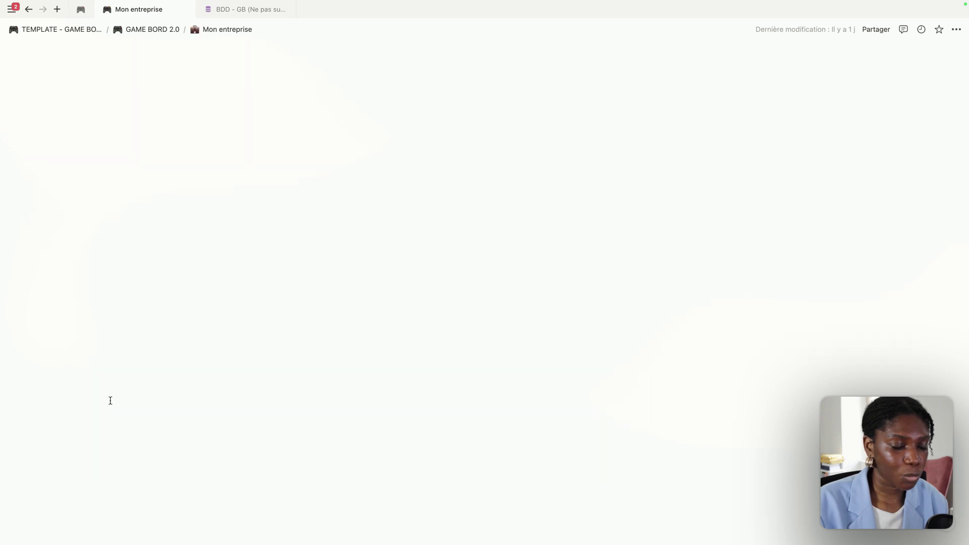
scroll(363, 293, "down", 6)
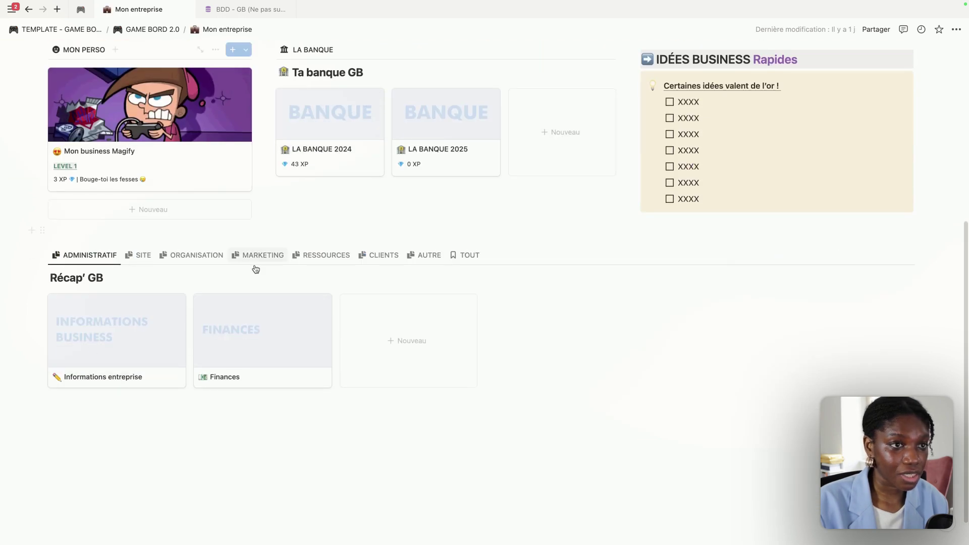
left_click(112, 356)
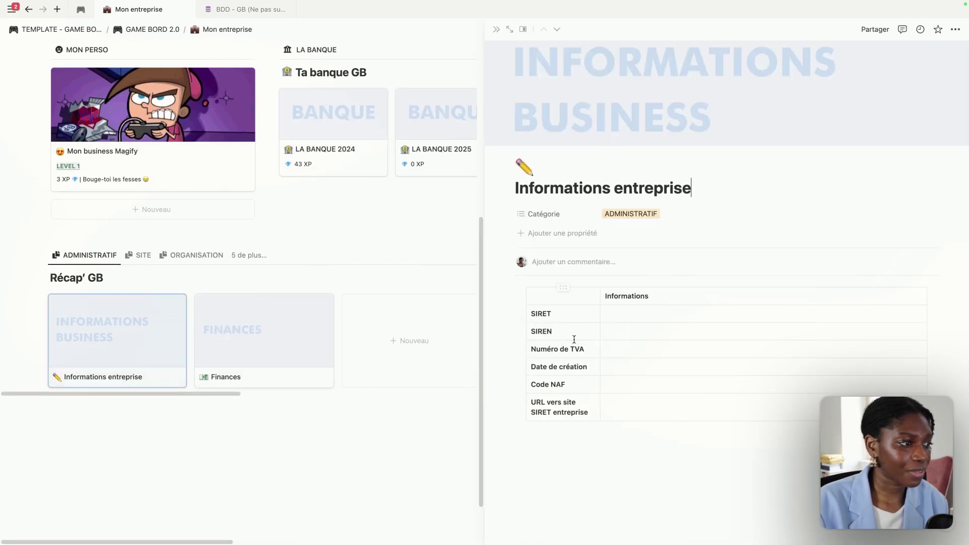
left_click(496, 29)
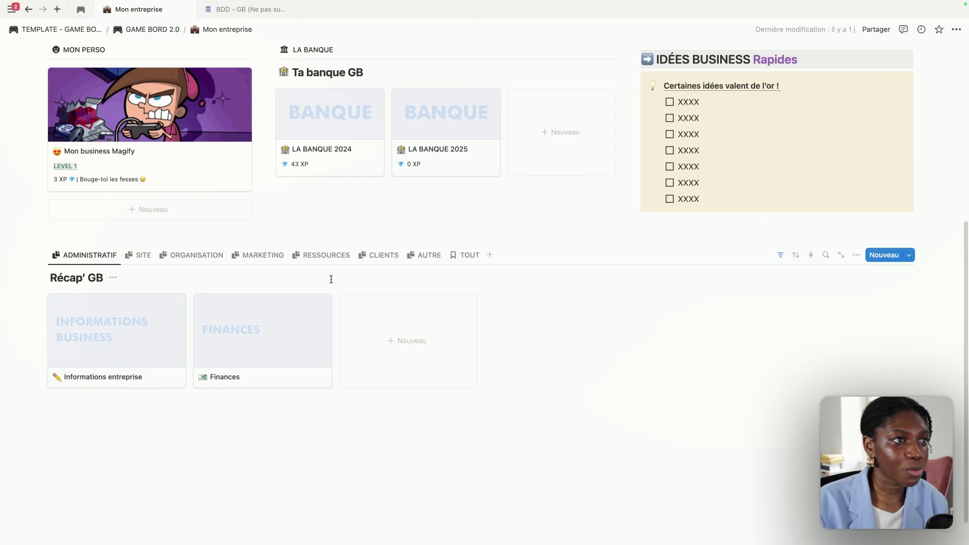
Reopen LA BANQUE 2024 to examine its XP properties and linked months, and close it
scroll(340, 182, "up", 2)
left_click(338, 250)
scroll(397, 245, "down", 2)
scroll(397, 245, "down", 10)
scroll(393, 247, "up", 8)
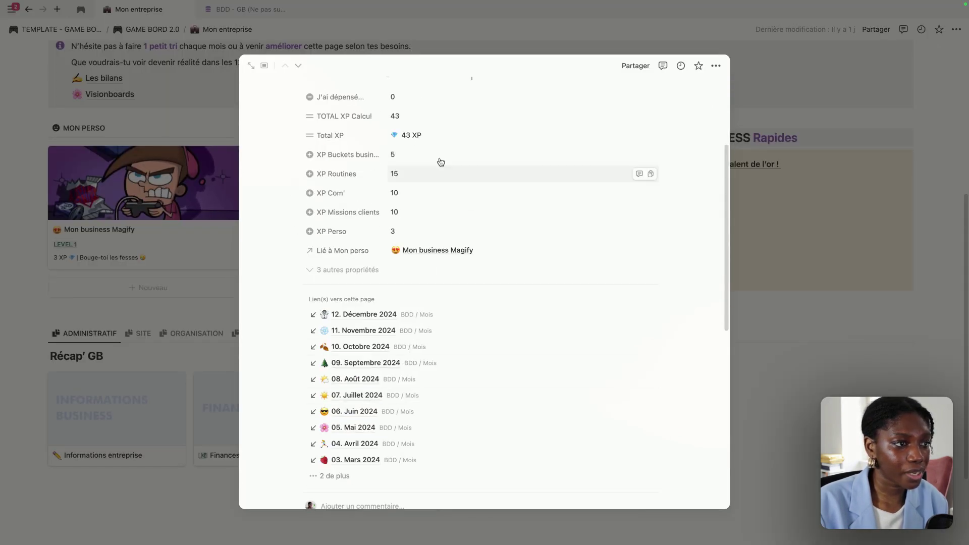
scroll(384, 251, "up", 3)
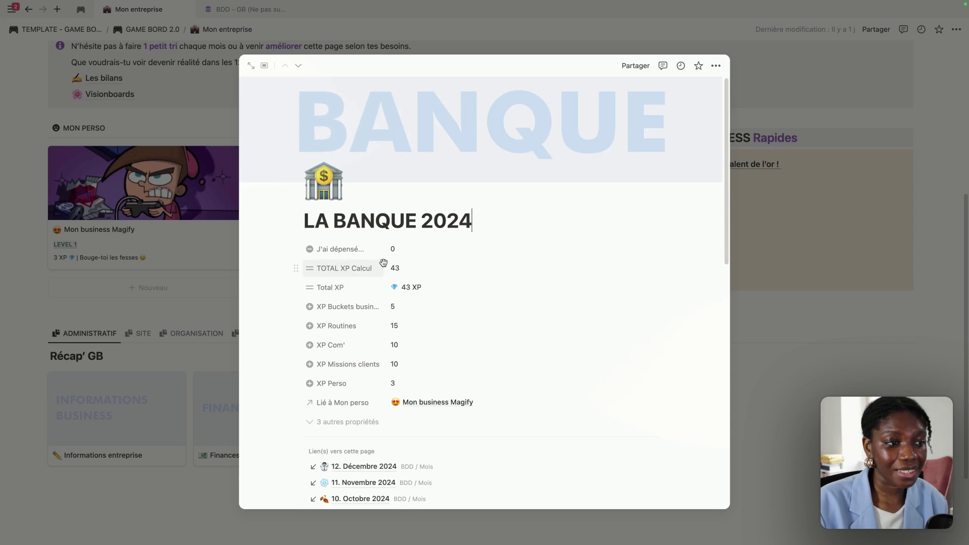
scroll(376, 343, "down", 3)
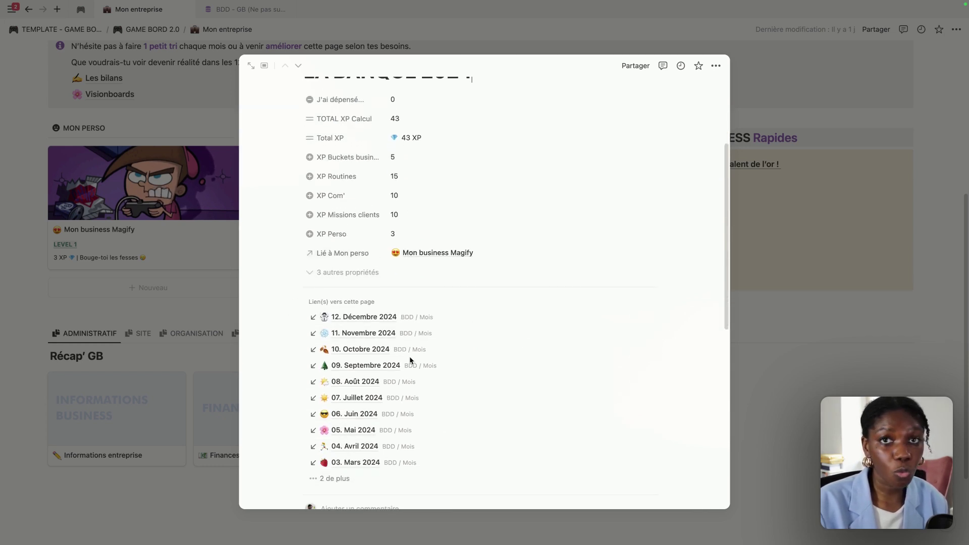
scroll(385, 340, "up", 3)
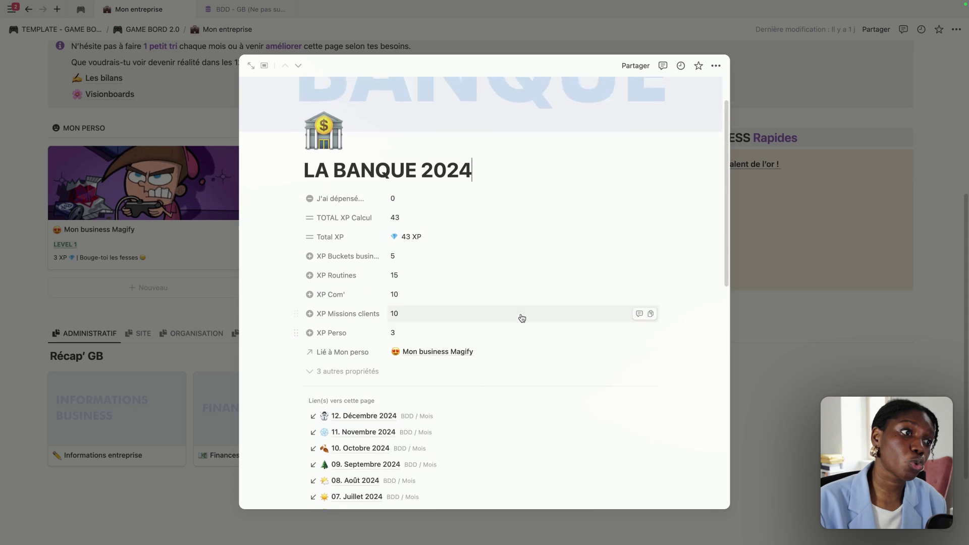
left_click(778, 357)
scroll(379, 266, "up", 5)
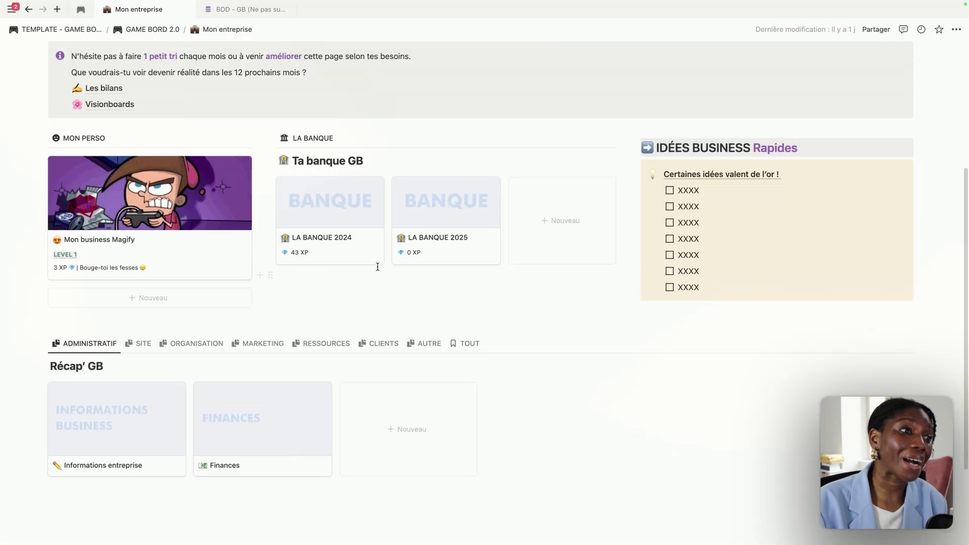
Go back to the GAME BORD 2.0 page and review its routine and content steps
key("super+bracketleft")
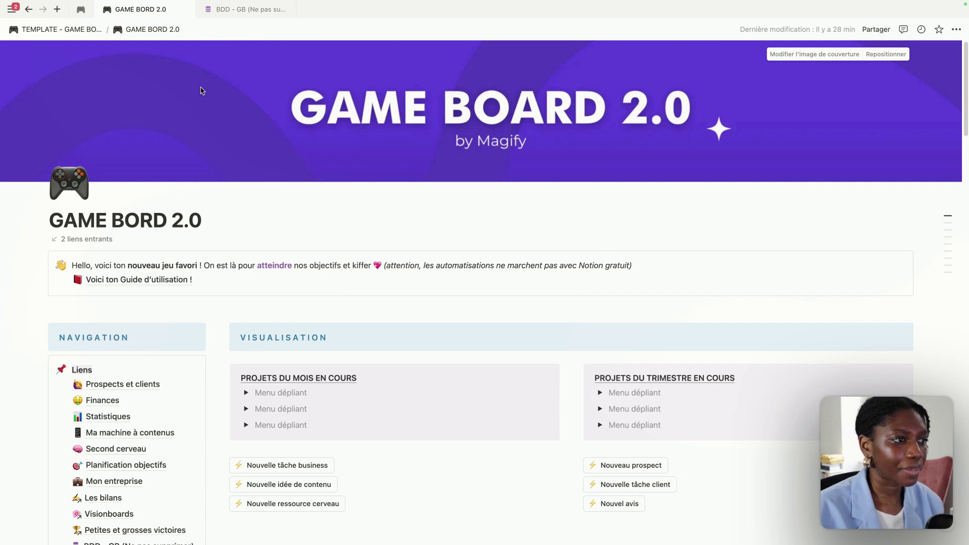
scroll(202, 91, "down", 15)
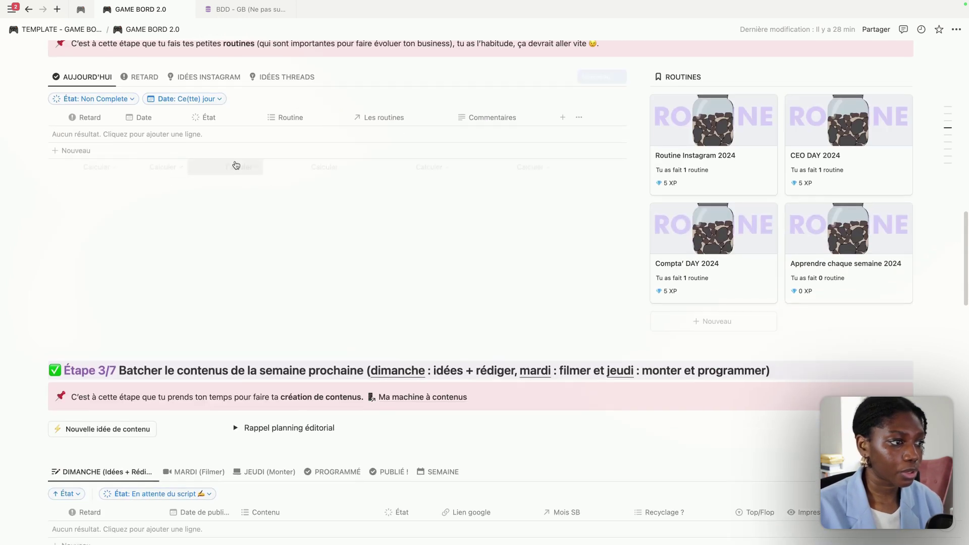
scroll(236, 165, "up", 3)
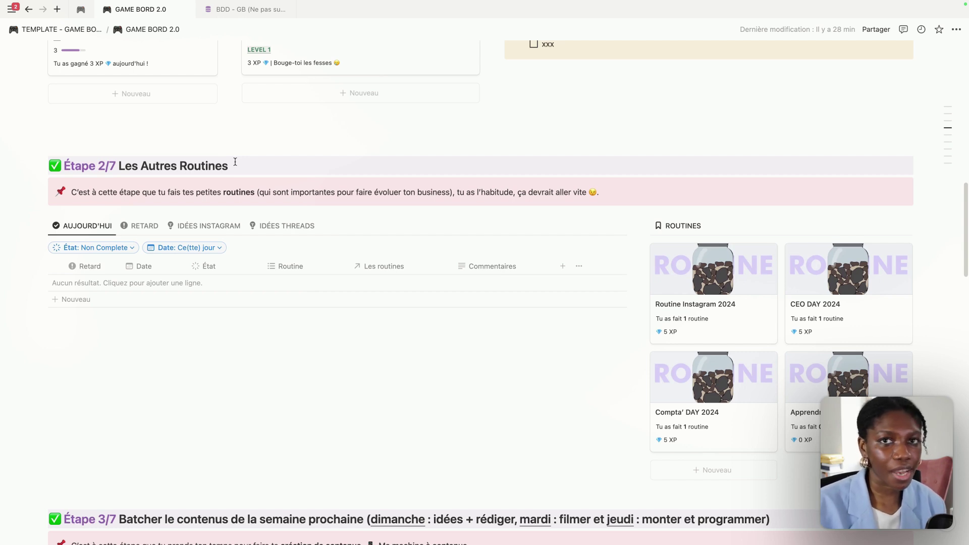
scroll(228, 234, "up", 8)
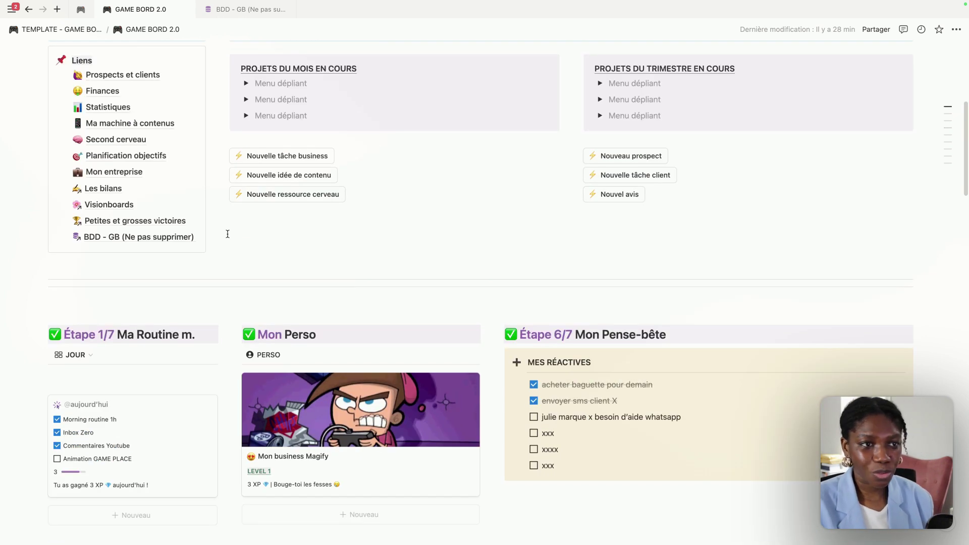
scroll(228, 234, "up", 6)
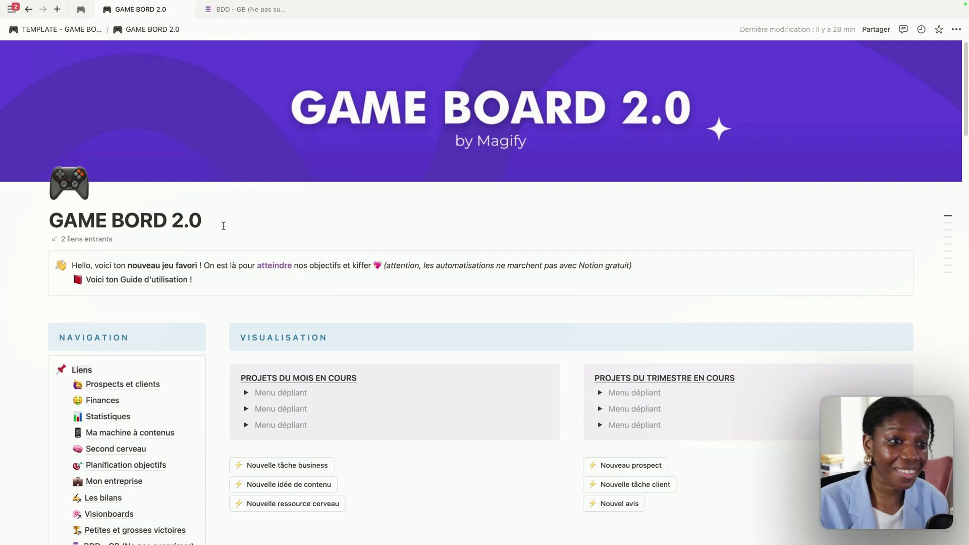
Open the Voici ton Guide d'utilisation ! page and examine its checklists, from the quick-start section through JE DÉMARRE UNE NOUVELLE ANNÉE to JE…
left_click(140, 280)
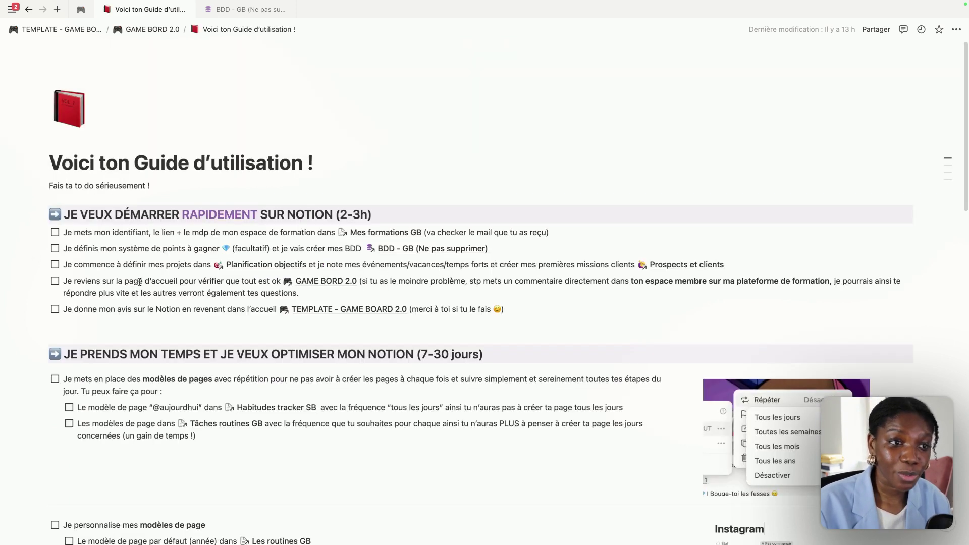
scroll(206, 278, "down", 3)
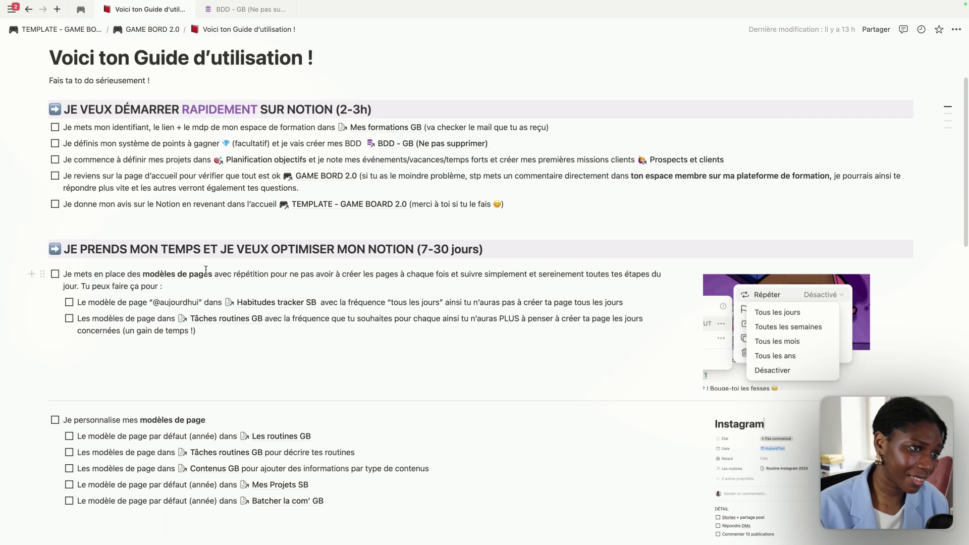
scroll(189, 161, "up", 2)
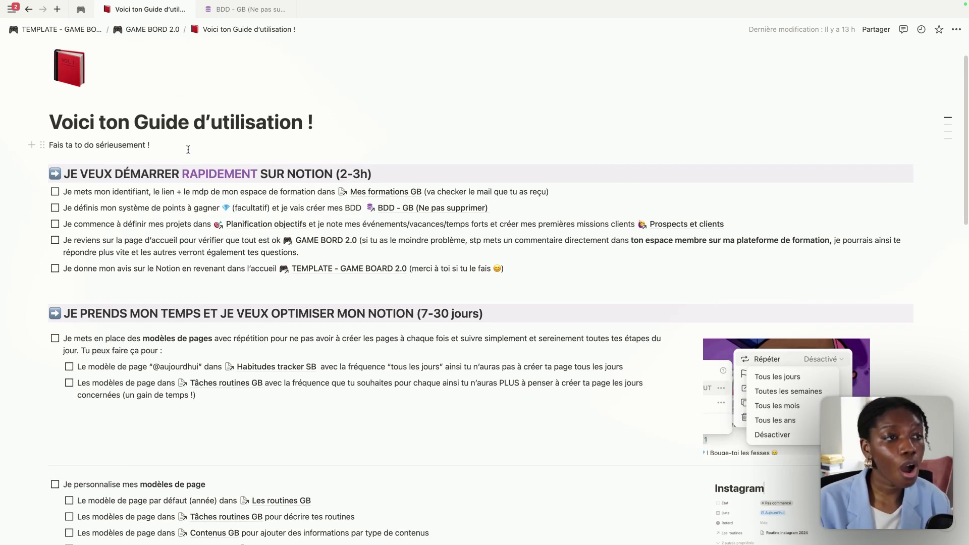
scroll(263, 265, "down", 1)
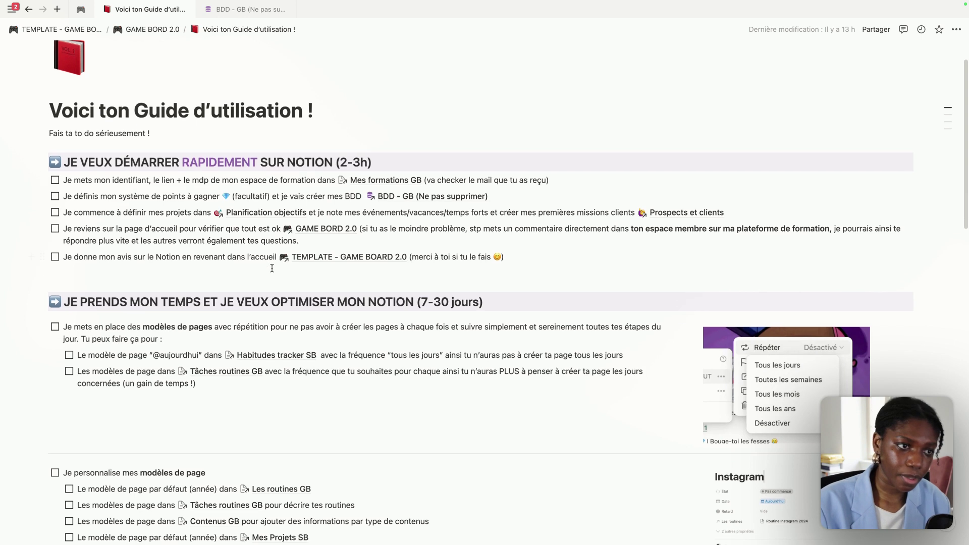
scroll(230, 268, "down", 2)
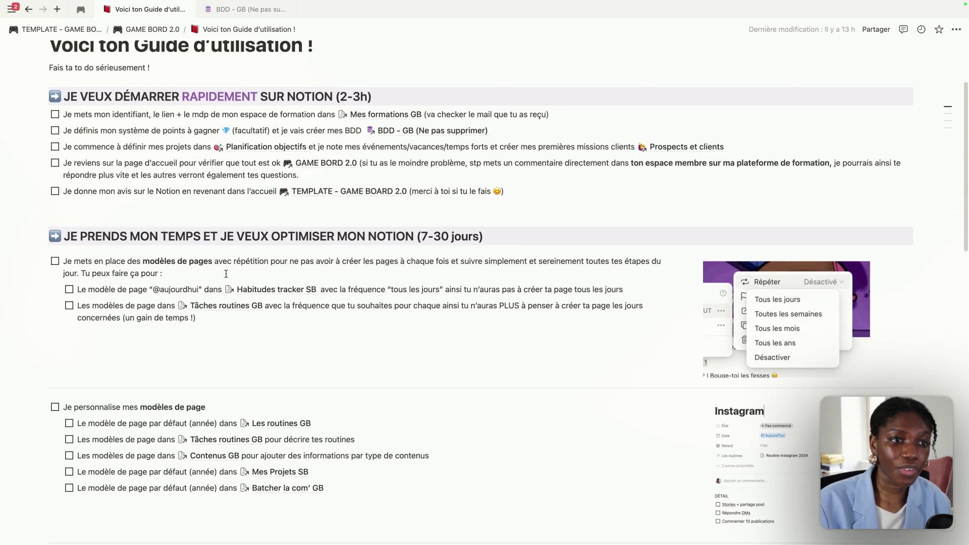
scroll(231, 268, "down", 3)
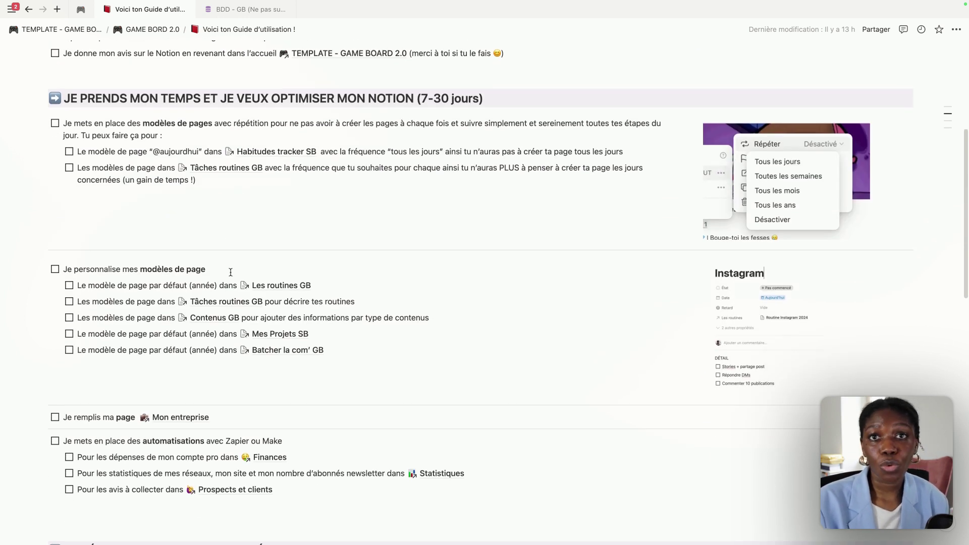
scroll(231, 272, "down", 6)
scroll(222, 208, "down", 3)
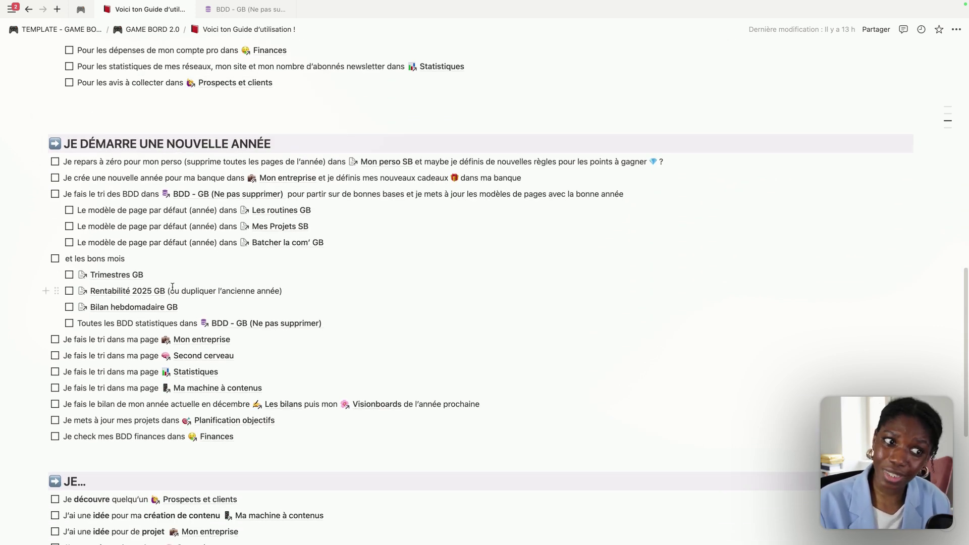
scroll(172, 287, "down", 6)
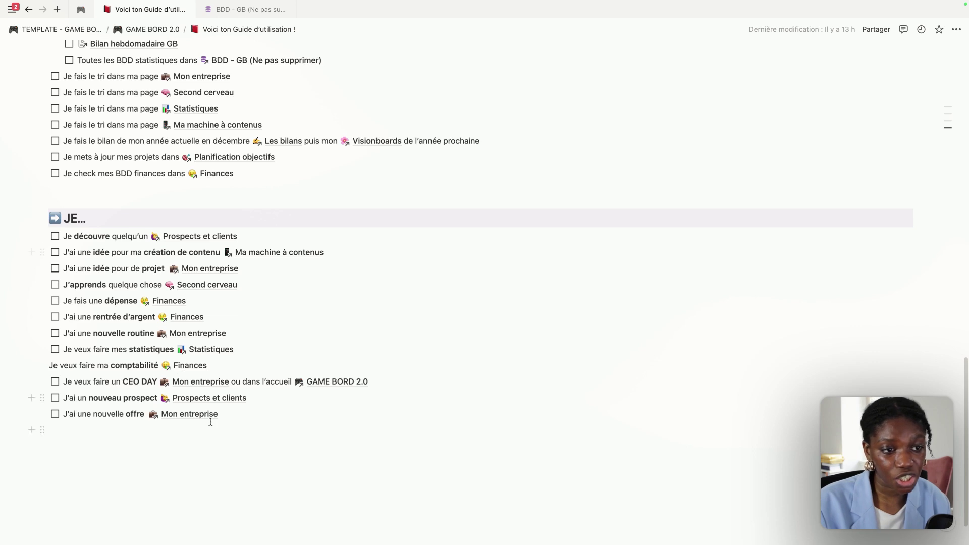
scroll(181, 354, "up", 15)
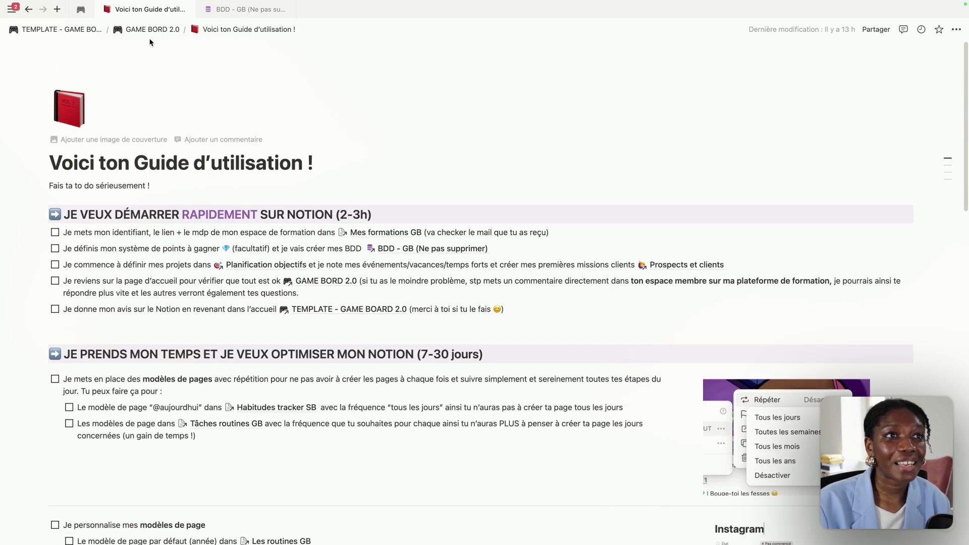
Return from the usage guide to GAME BORD 2.0 and view the NAVIGATION and VISUALISATION sections
left_click(149, 30)
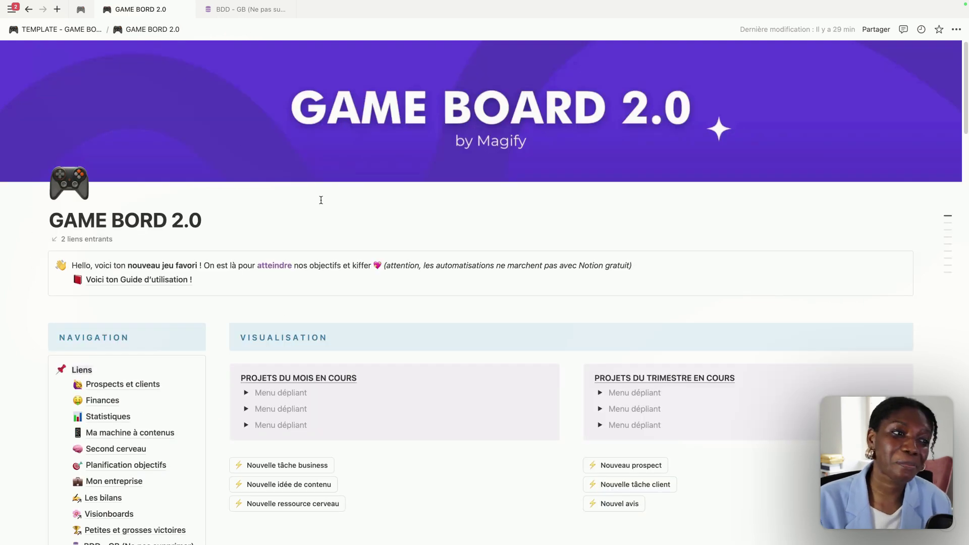
scroll(321, 200, "down", 3)
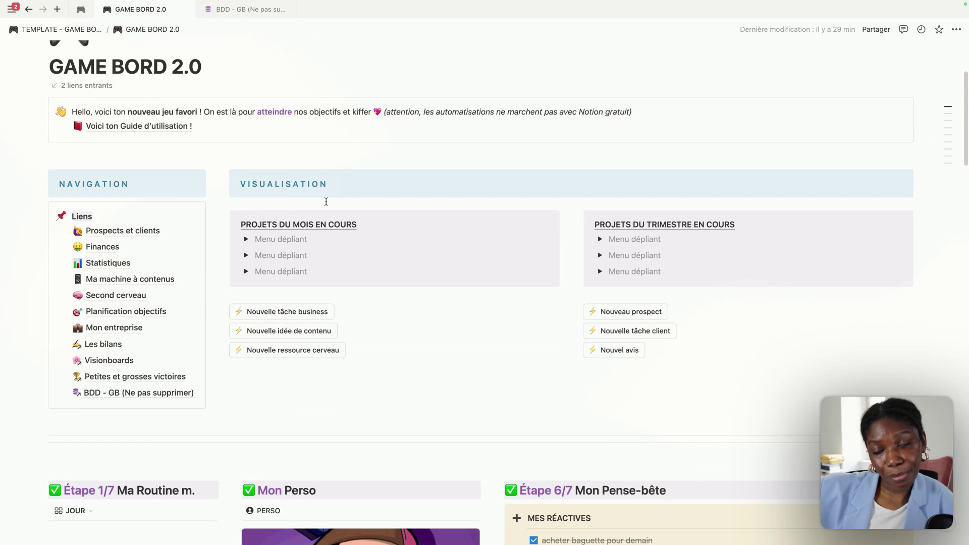